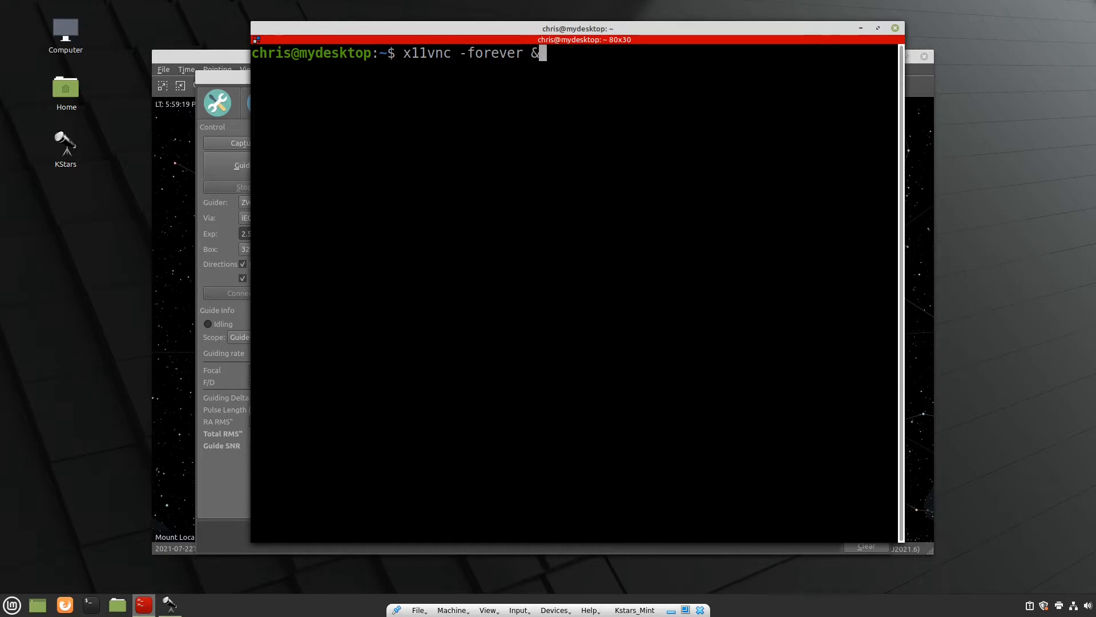
- Start the VNC server in the background with x11vnc -forever & and minimise the terminal window
key("Return")
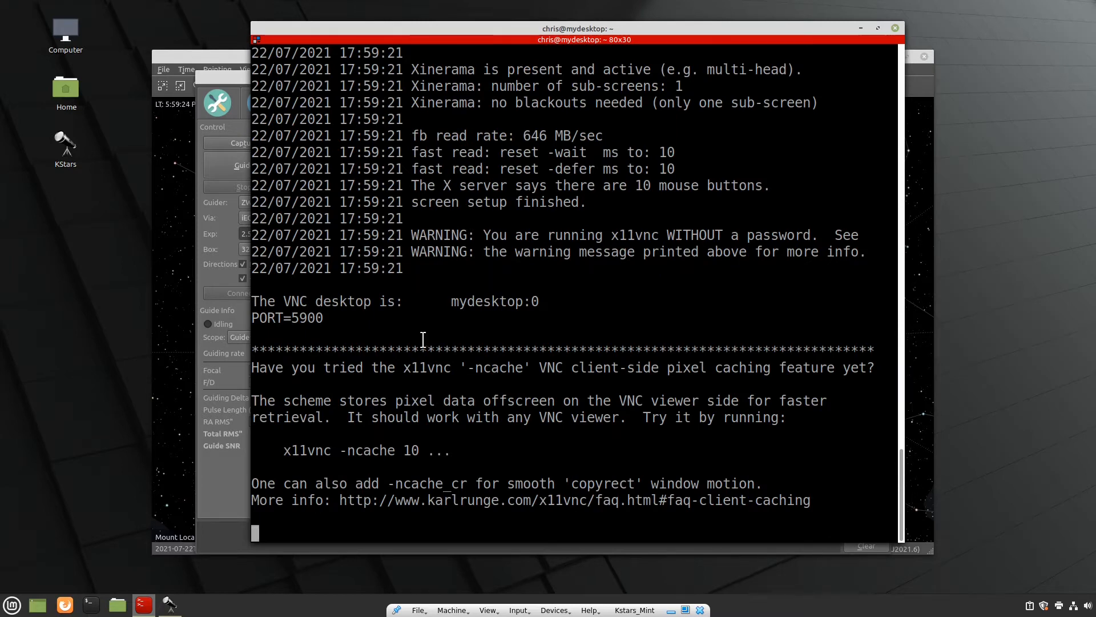
left_click(859, 29)
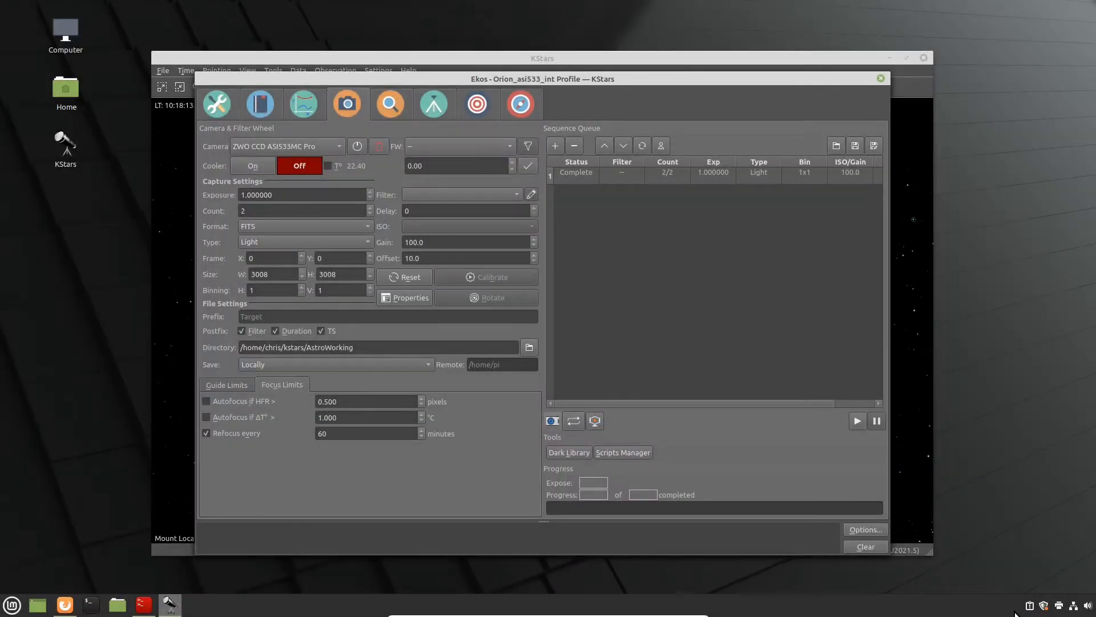
- In the Ekos alignment module, set the solver action to Nothing and capture and plate-solve an image
left_click(477, 105)
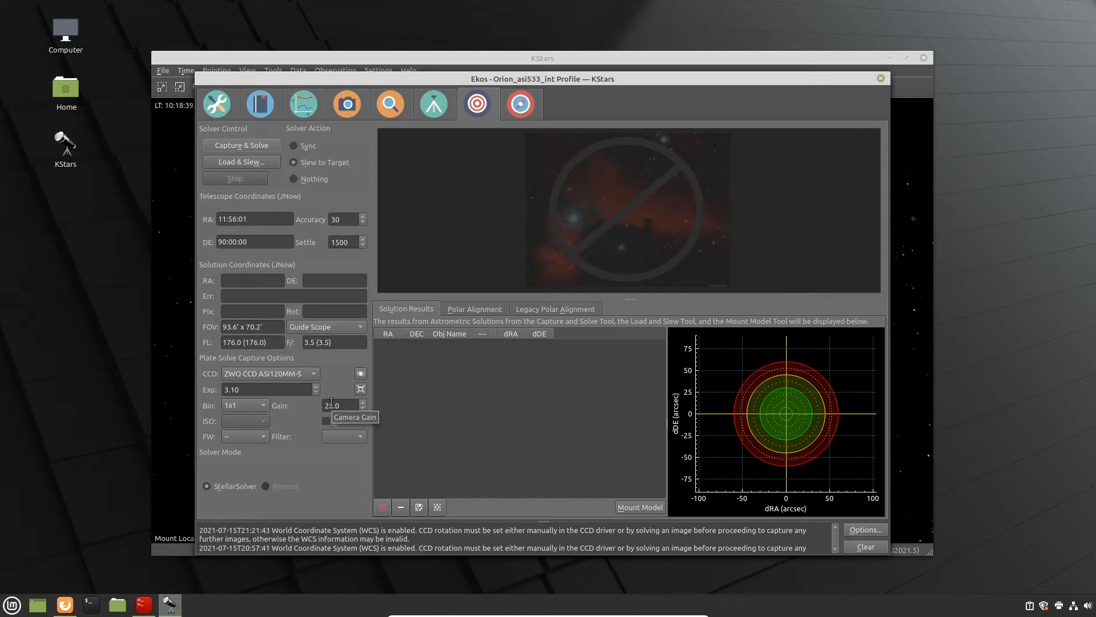
left_click(294, 178)
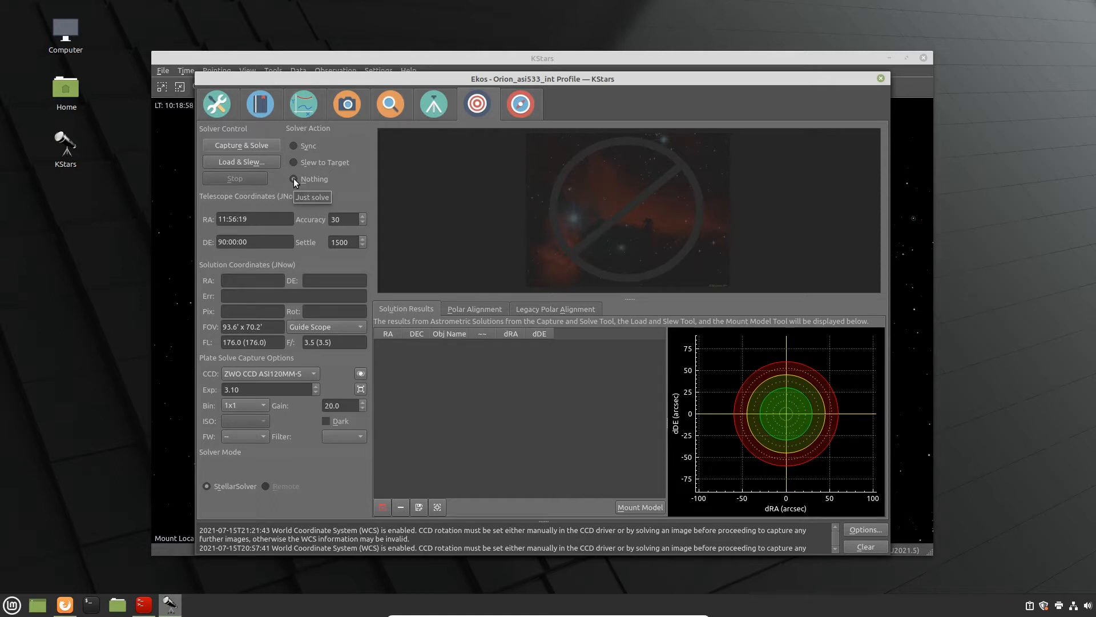
left_click(251, 146)
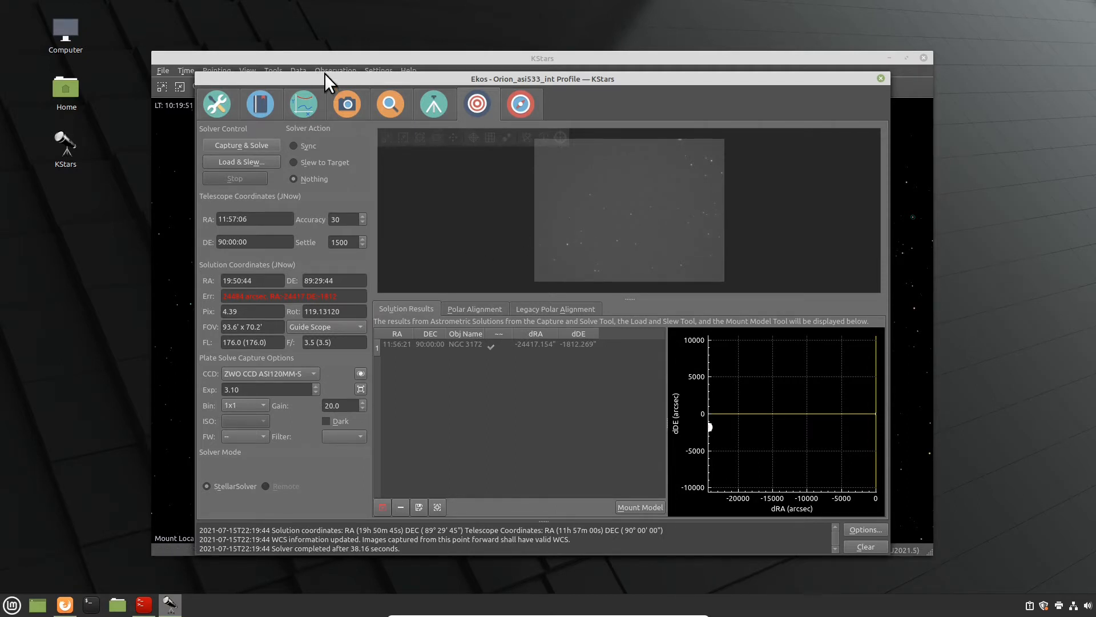
- Examine on the sky map where the solved field of view lies relative to the mount position and Polaris
left_click_drag(326, 74, 402, 55)
scroll(289, 253, "down", 5)
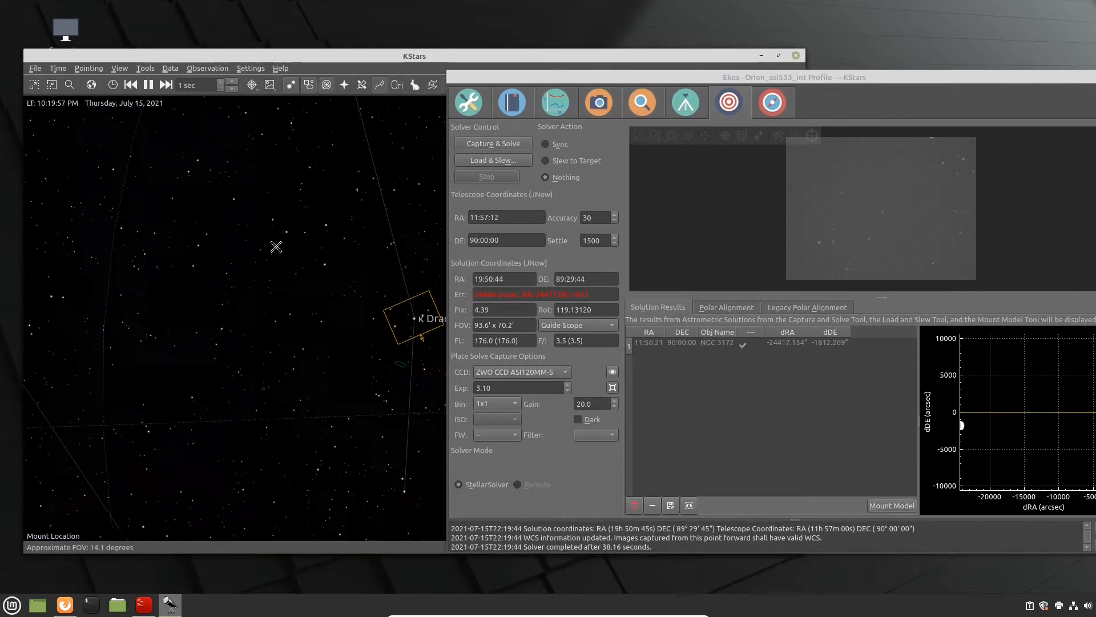
left_click_drag(318, 282, 136, 189)
mouse_move(304, 306)
left_mouse_down()
mouse_move(291, 235)
mouse_move(322, 204)
left_mouse_up()
left_click_drag(388, 314, 318, 305)
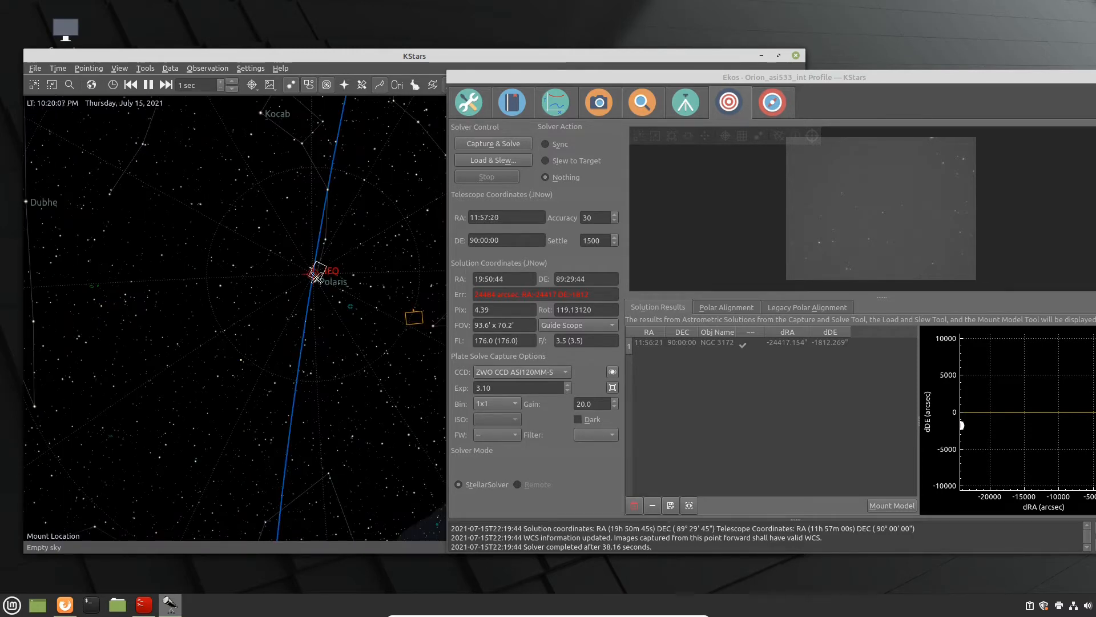
scroll(316, 276, "up", 2)
scroll(316, 277, "up", 5)
left_click_drag(218, 250, 458, 358)
scroll(259, 223, "up", 4)
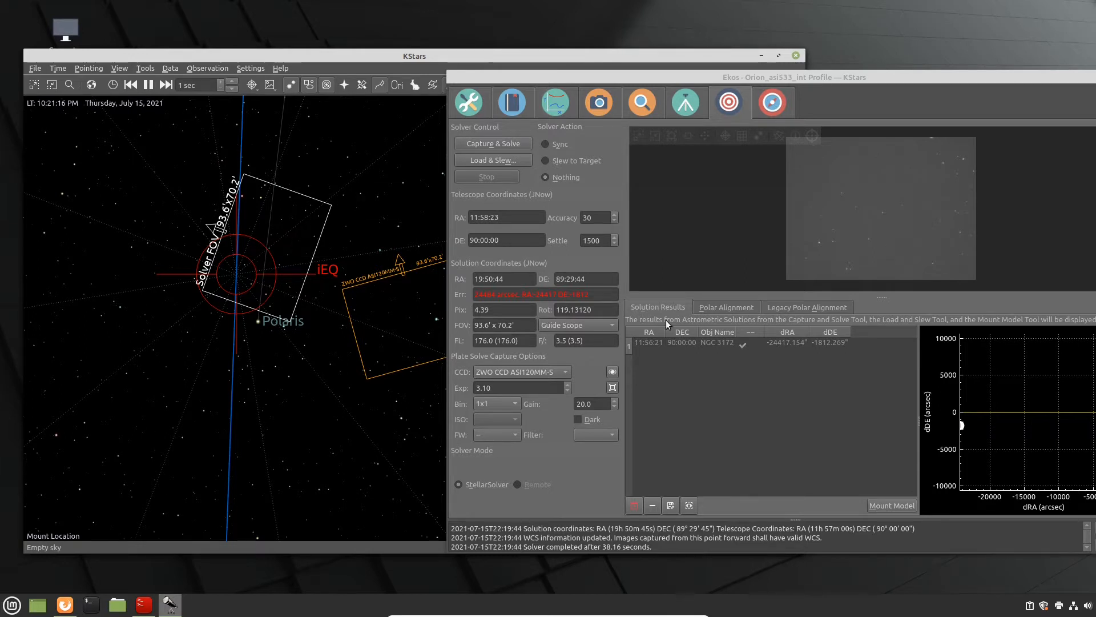
- Start the Polar Alignment Assistant measurement with its existing direction and speed settings
left_click(708, 309)
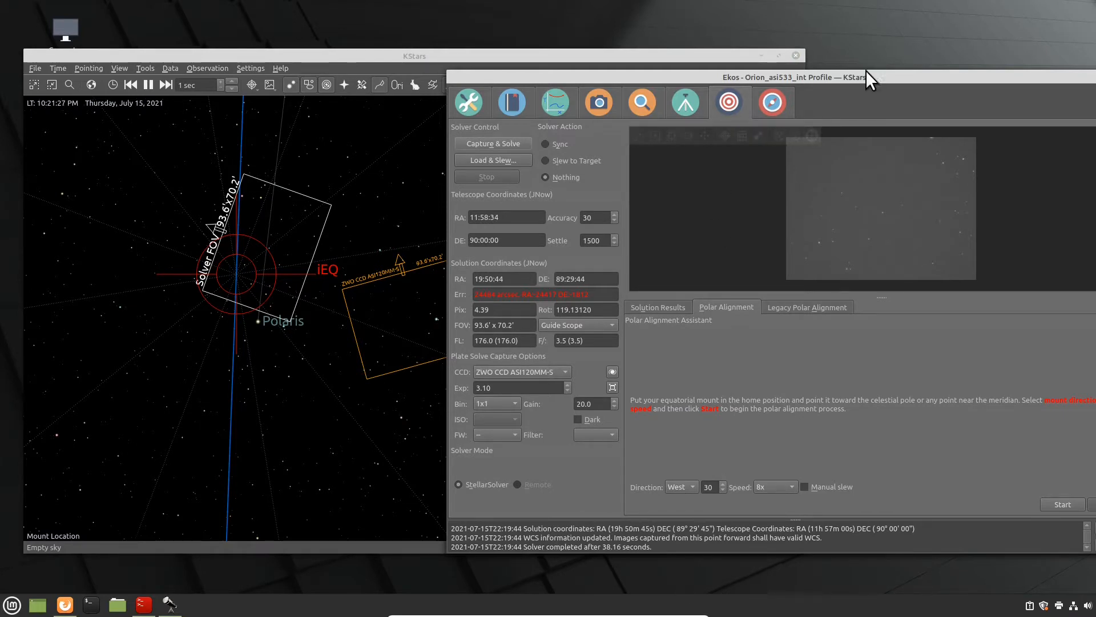
left_click_drag(861, 75, 792, 78)
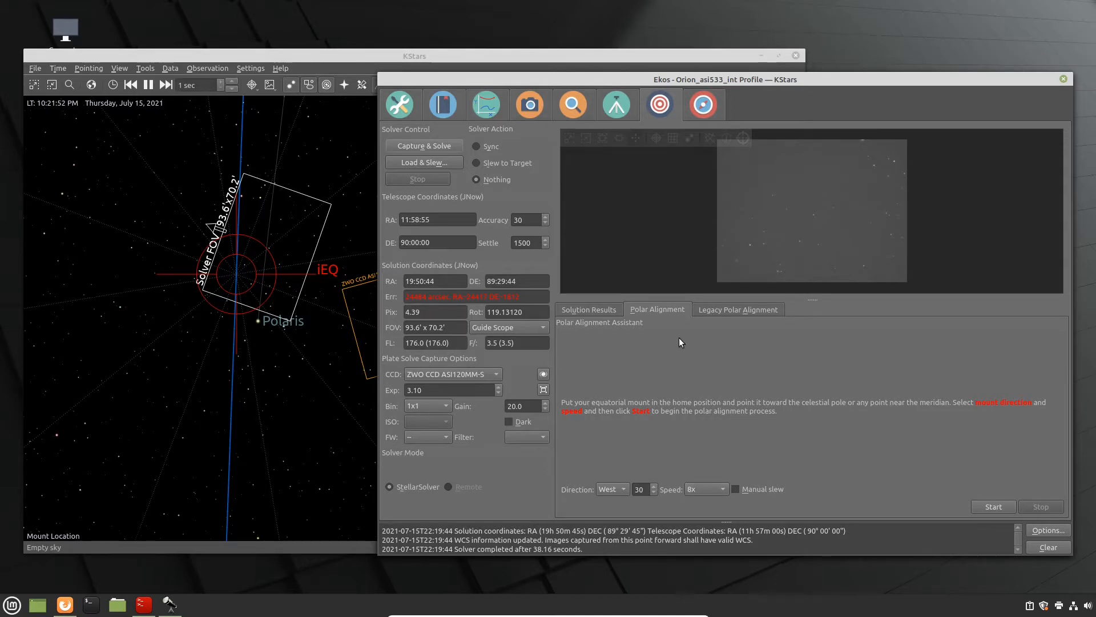
left_click(985, 506)
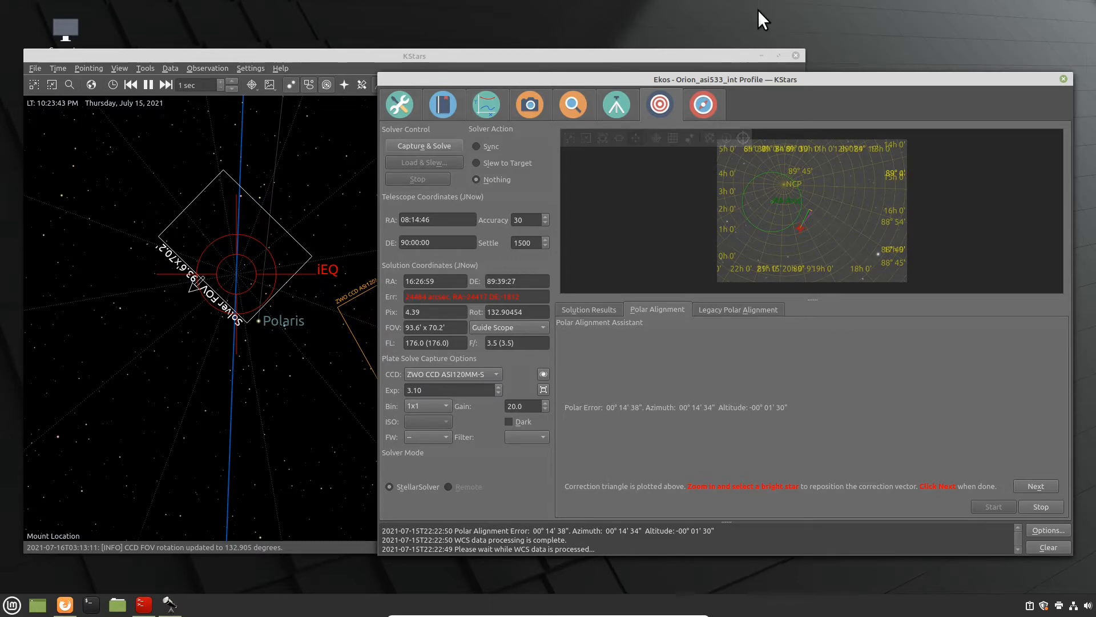
- Reposition the Ekos window and enlarge the alignment image around the correction triangle
left_click_drag(773, 80, 547, 78)
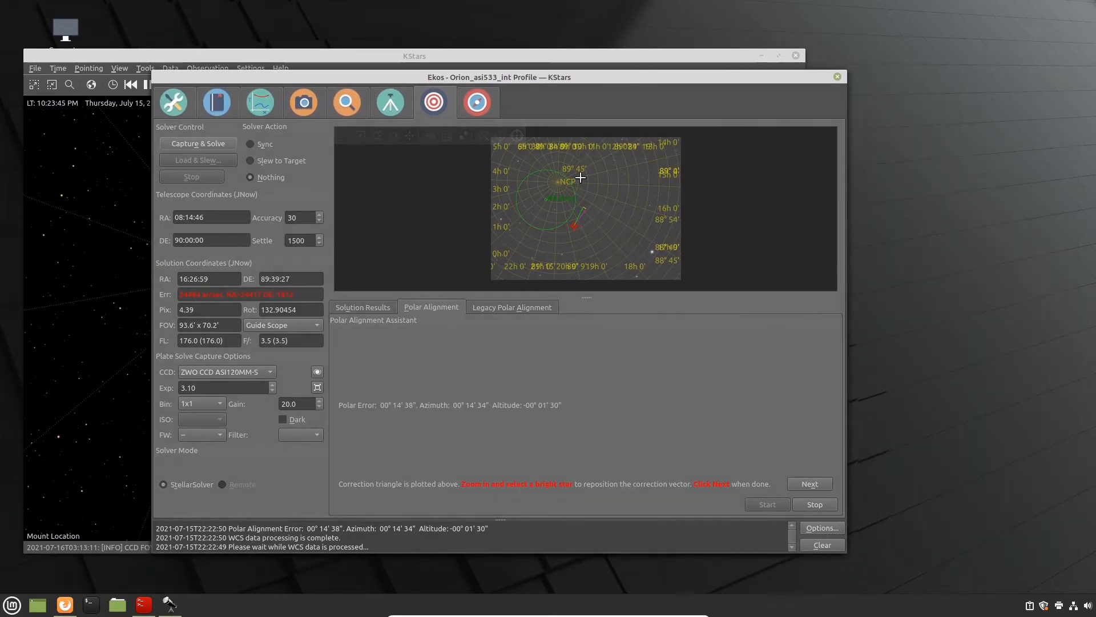
scroll(582, 207, "up", 3)
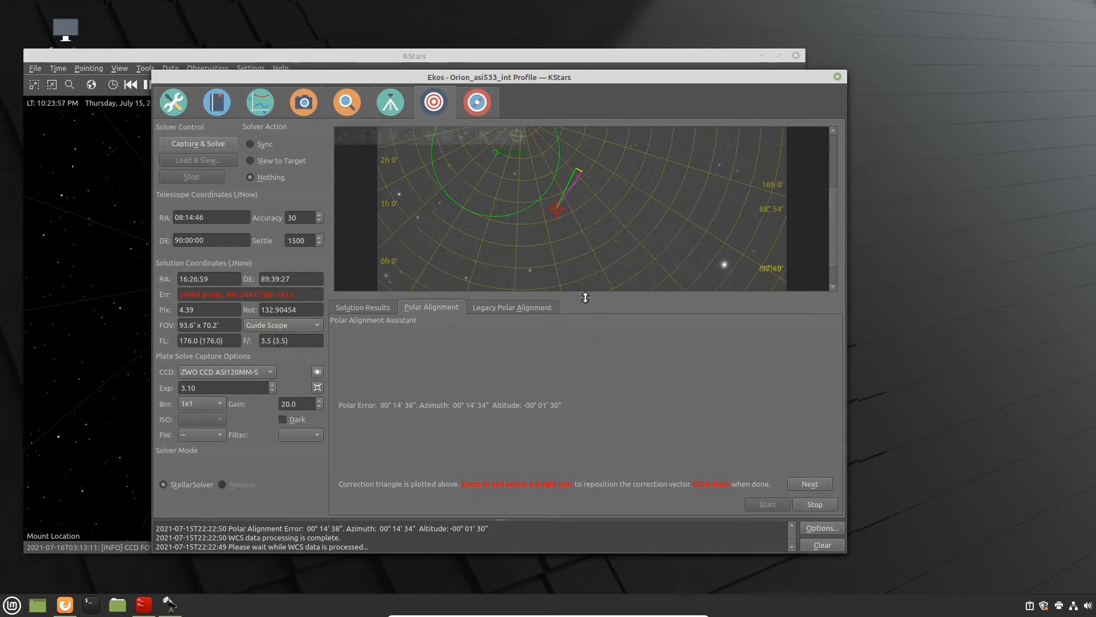
left_click_drag(588, 296, 587, 377)
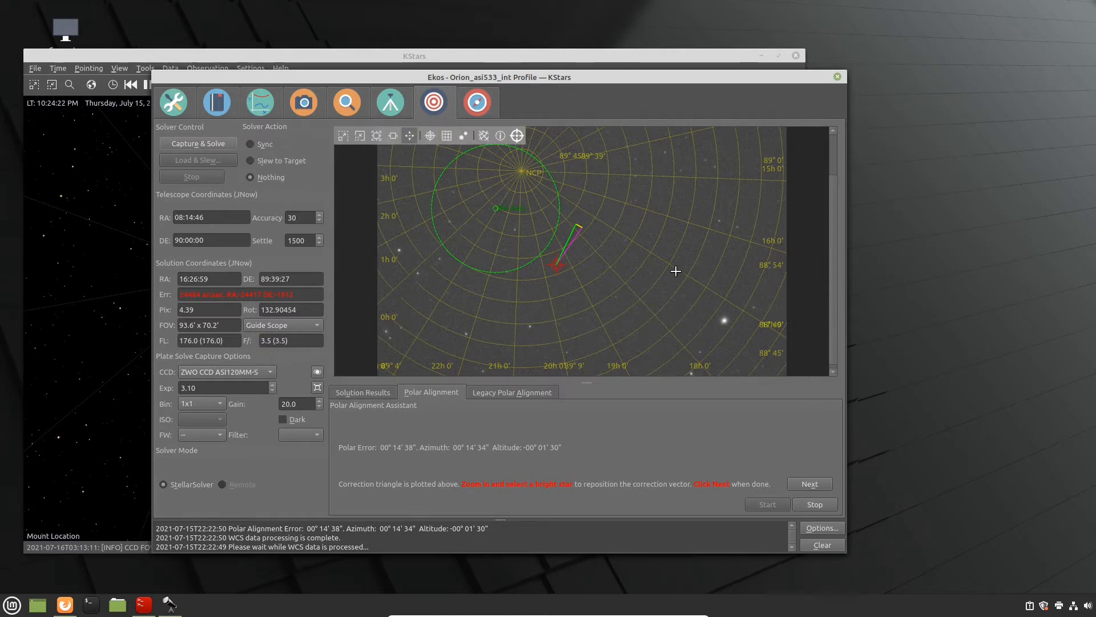
- Try the correction vector on the bright star near 18h and place it on the fainter star between 20h and 21h
left_click(724, 319)
scroll(831, 228, "down", 1)
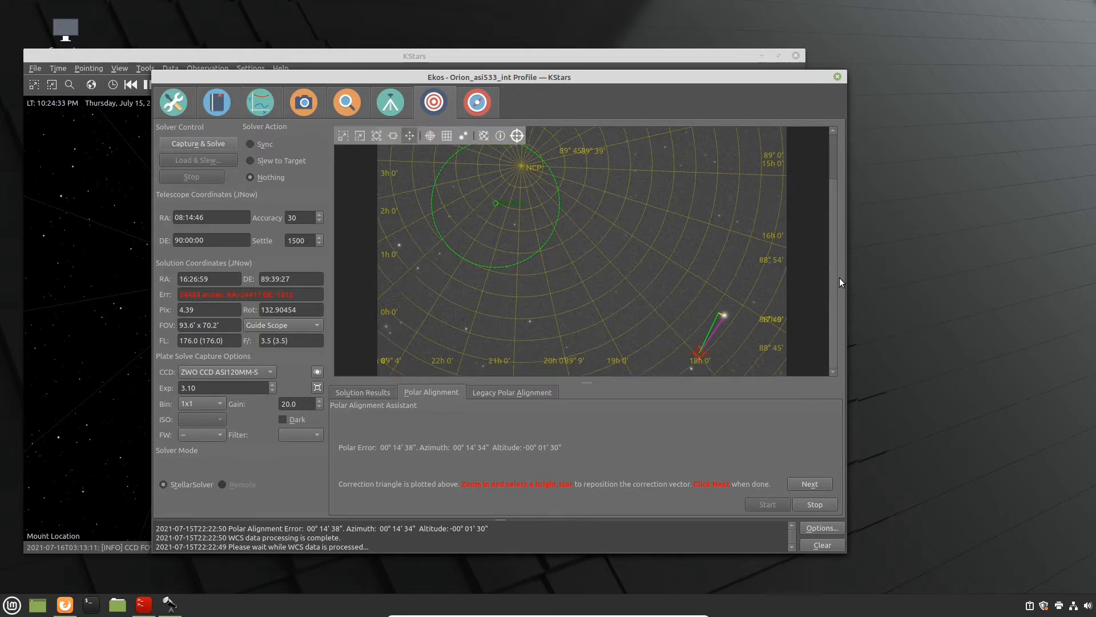
left_click(530, 322)
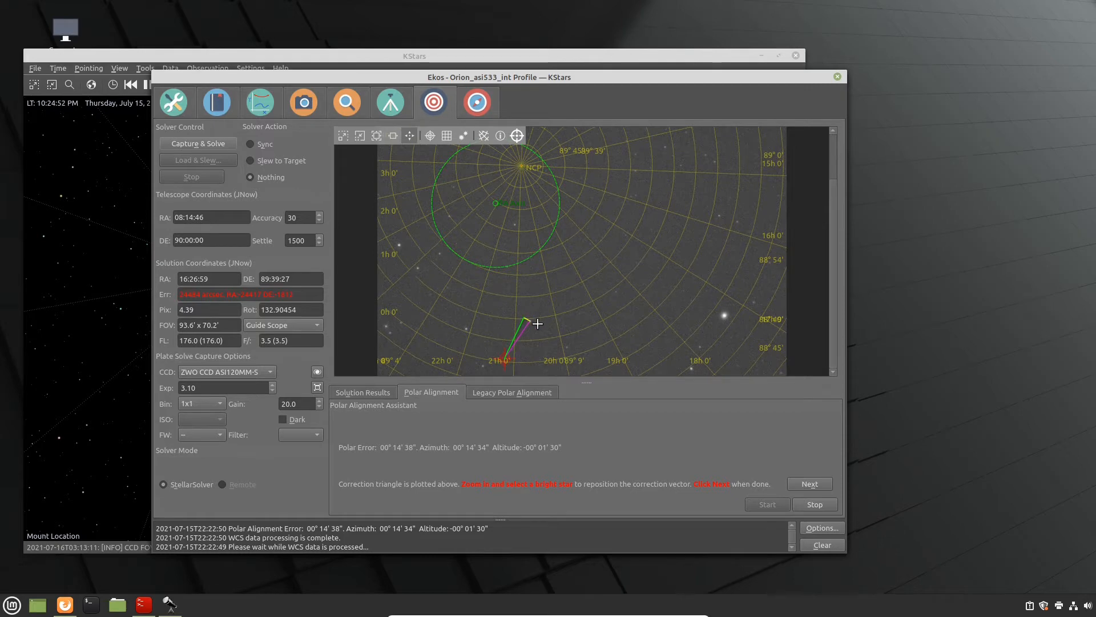
scroll(537, 324, "up", 3)
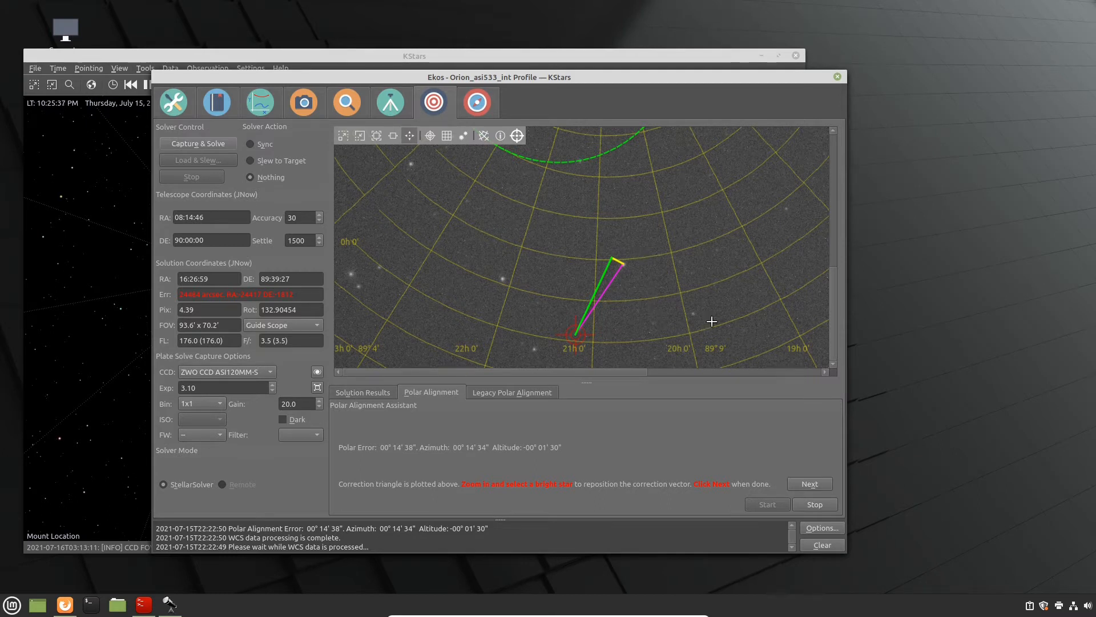
- Proceed to the correction stage, run continuous refresh captures at 1-second exposure, and finish the polar alignment
left_click(810, 483)
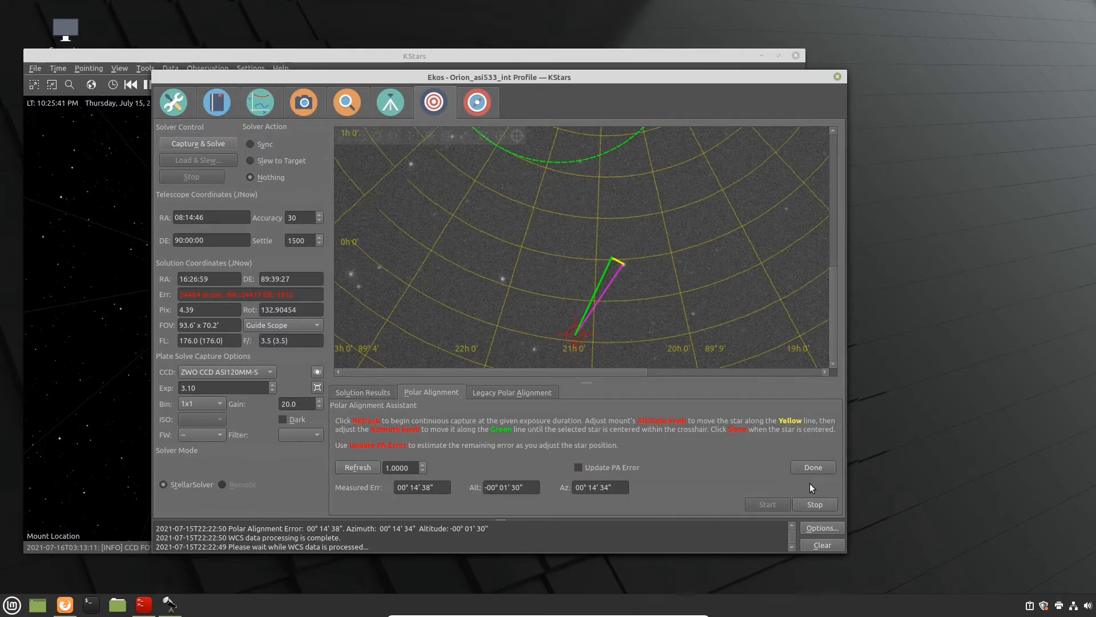
left_click(423, 464)
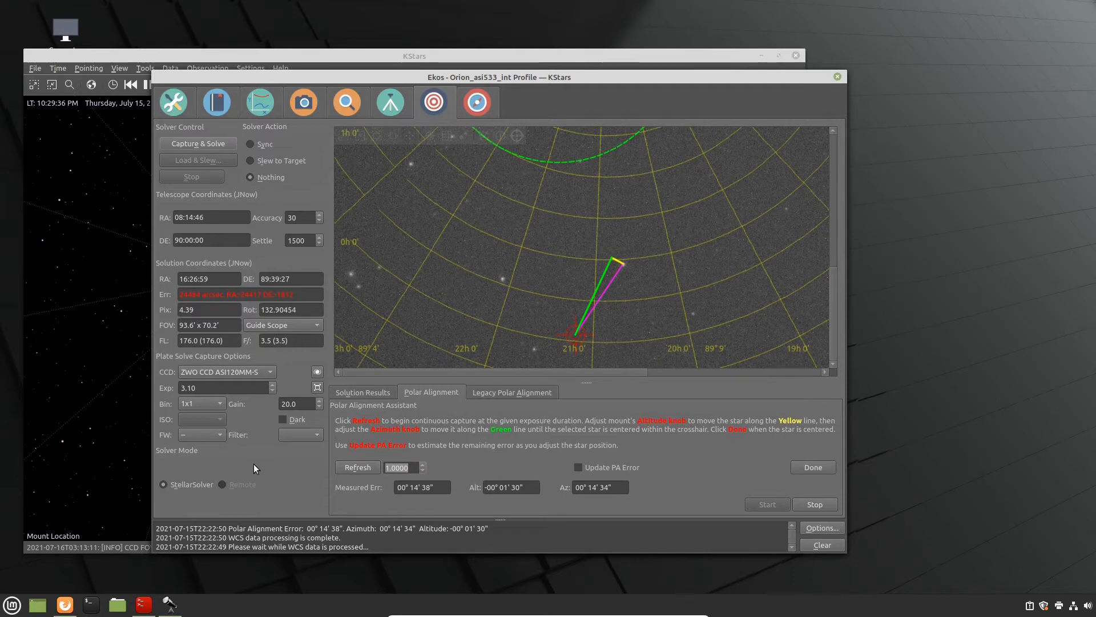
left_click(345, 467)
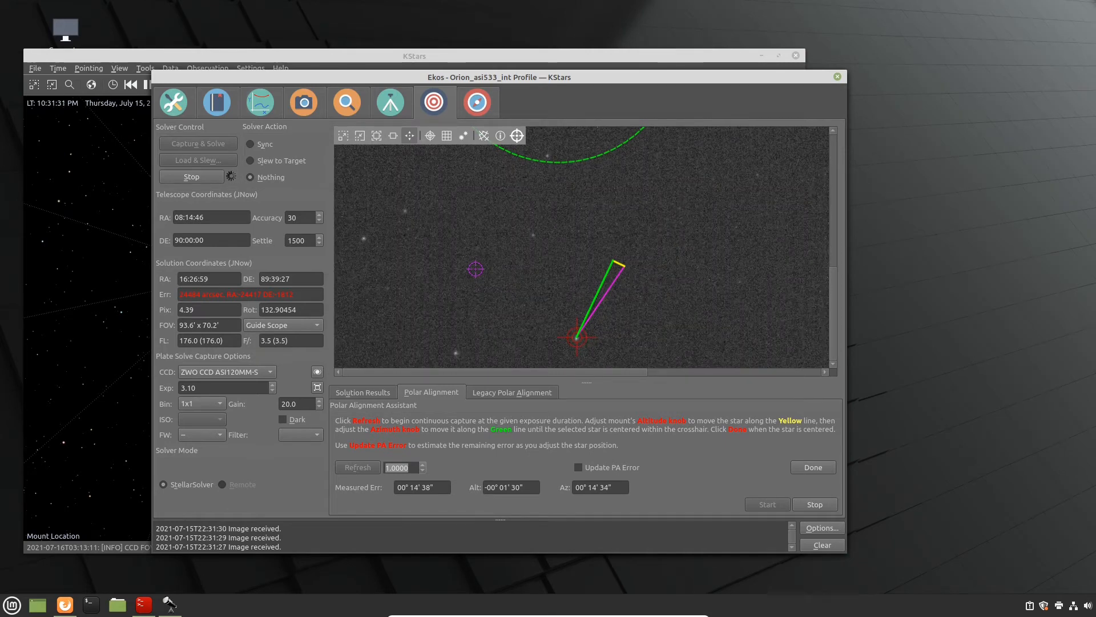
left_click(820, 467)
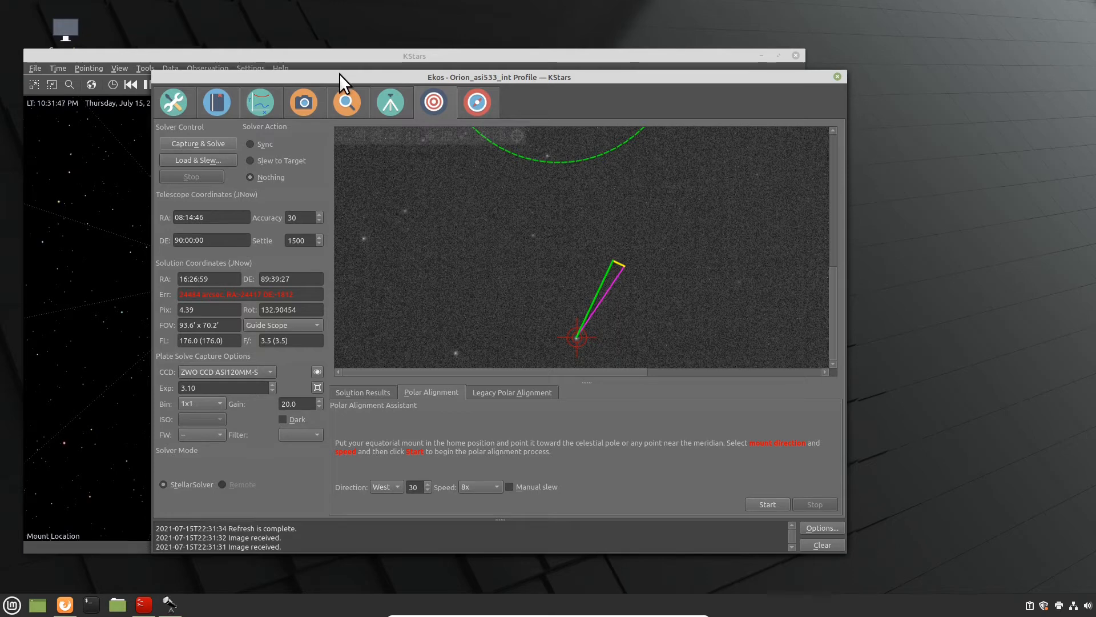
- Locate the star κ Draconis on the sky map and slew the iEQ mount to it
left_click_drag(337, 76, 791, 79)
scroll(291, 317, "down", 3)
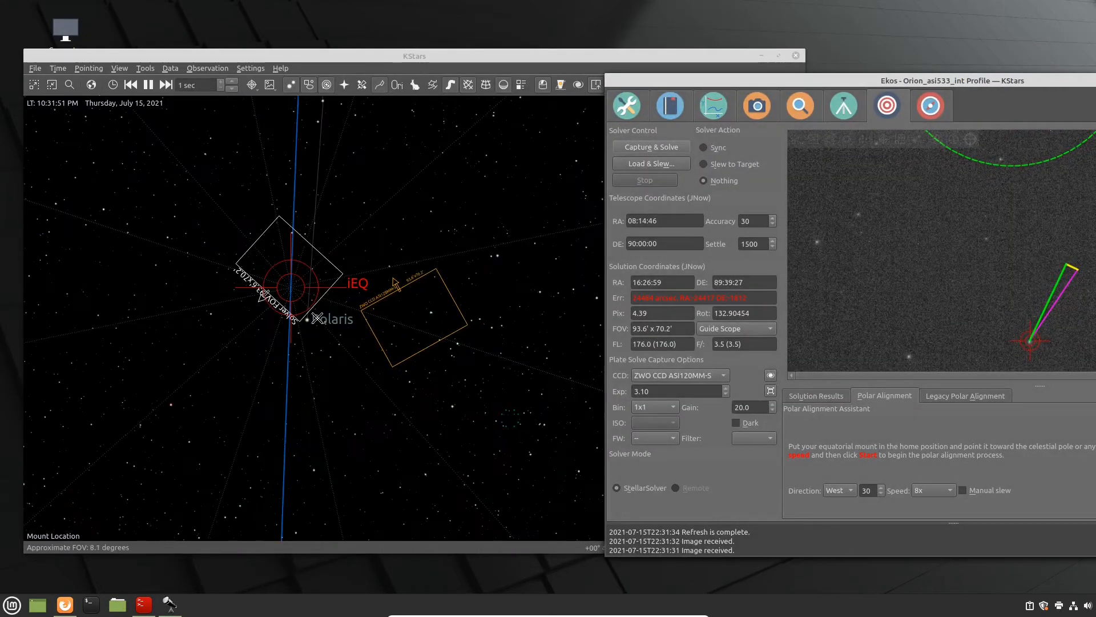
scroll(329, 322, "down", 8)
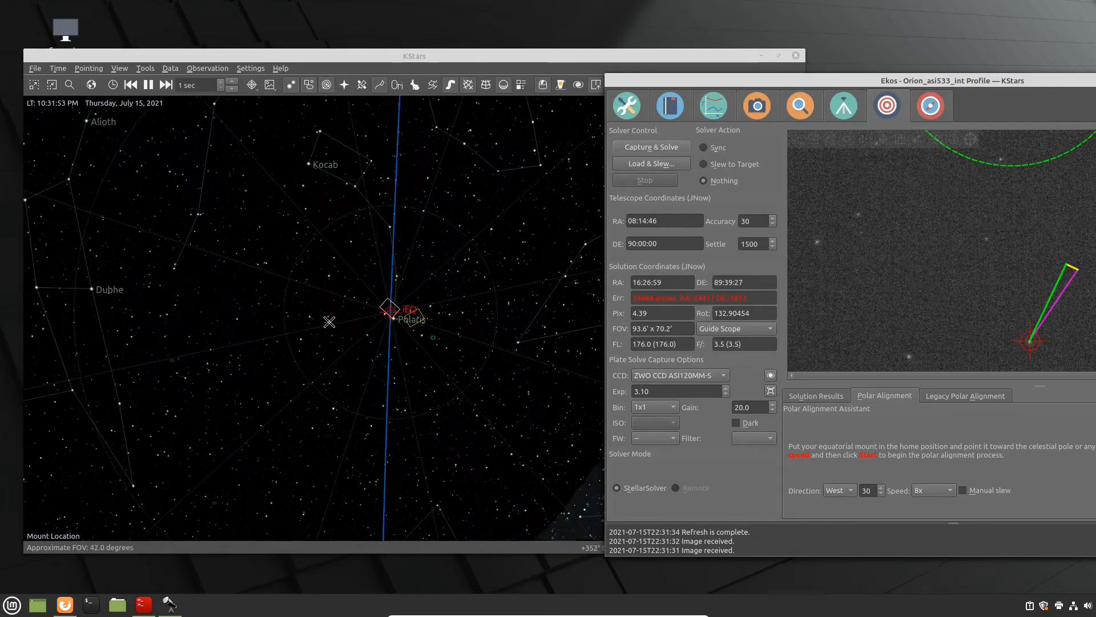
scroll(329, 322, "up", 4)
scroll(328, 321, "down", 1)
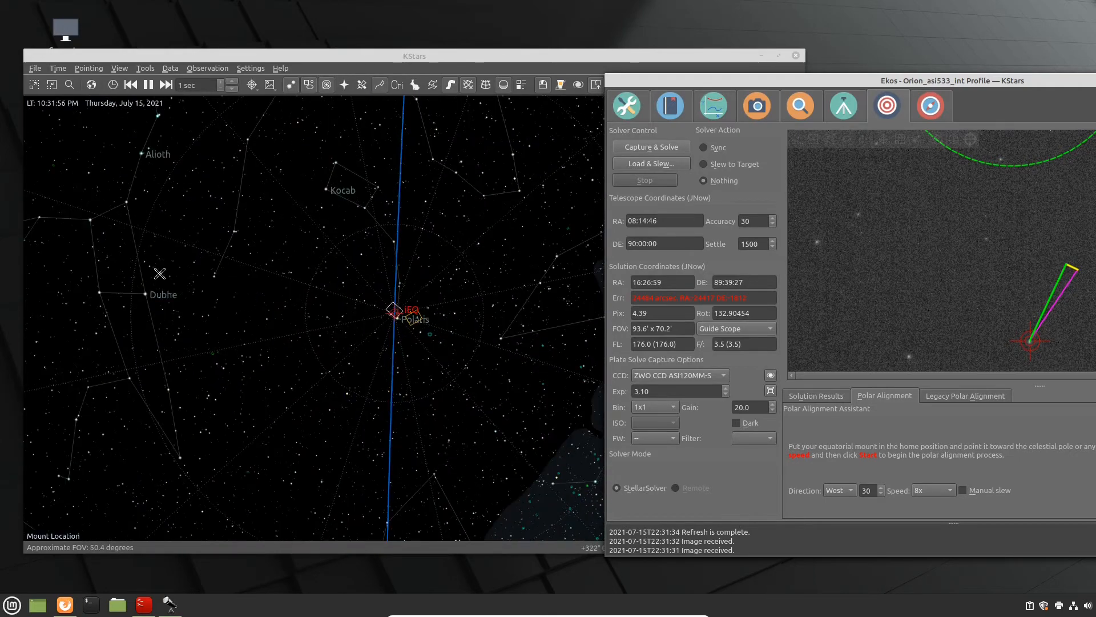
mouse_move(160, 273)
left_mouse_down()
mouse_move(247, 365)
mouse_move(320, 384)
left_mouse_up()
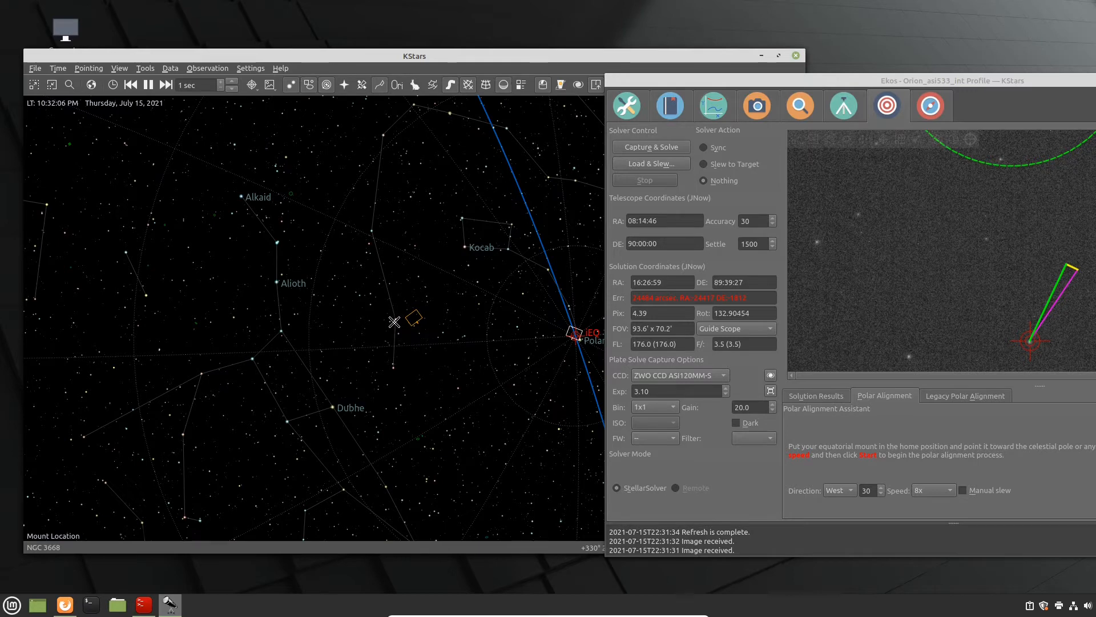
scroll(396, 321, "up", 3)
scroll(394, 320, "up", 2)
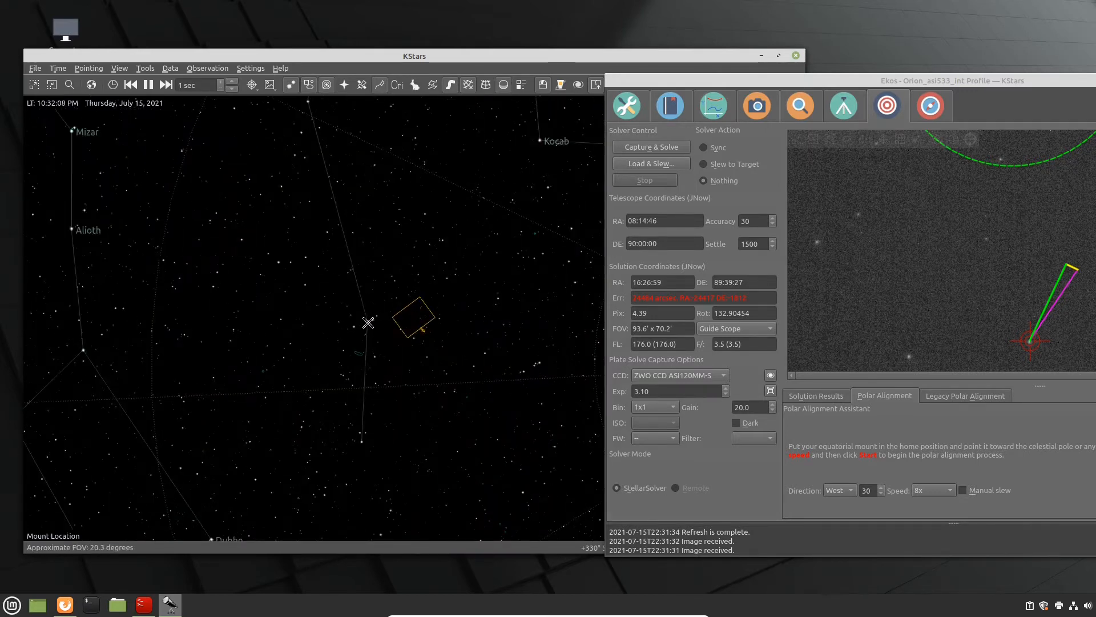
right_click(367, 323)
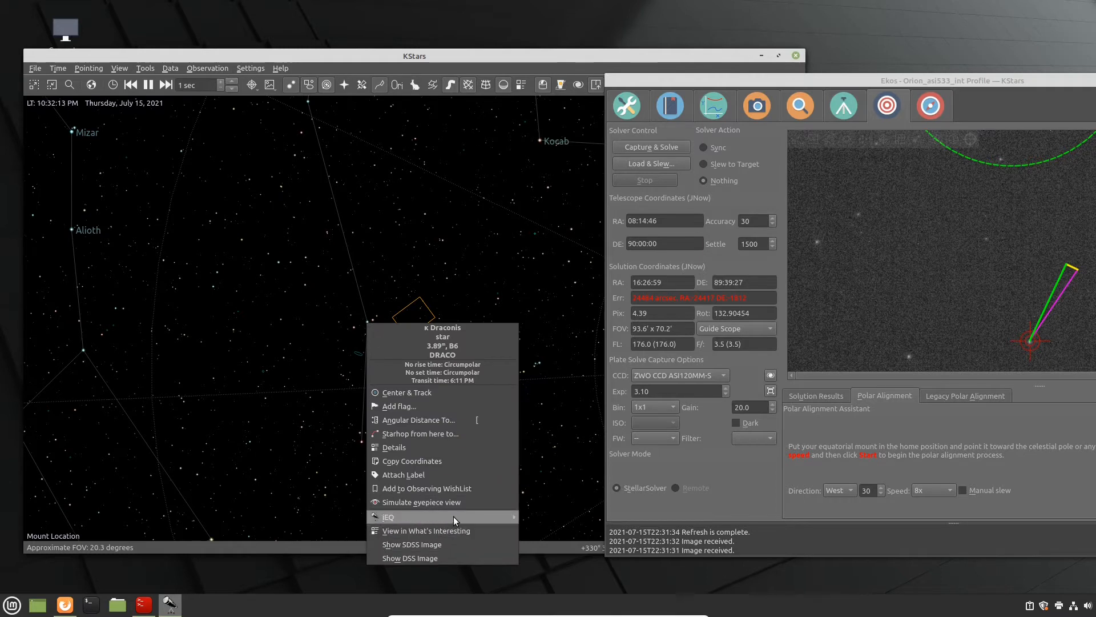
mouse_move(506, 511)
left_click(542, 502)
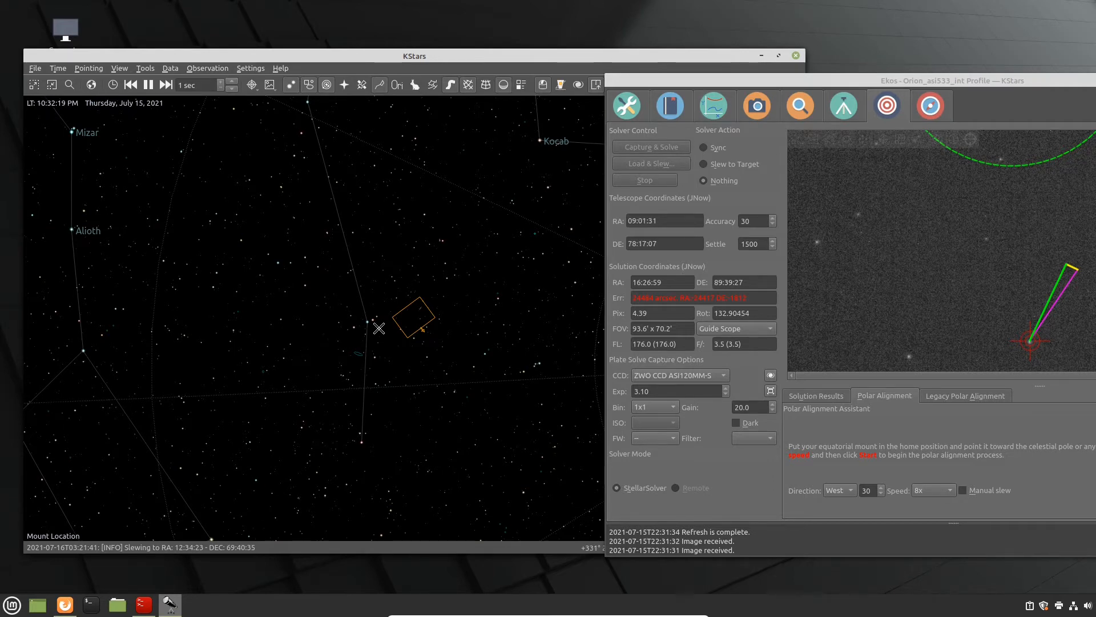
scroll(513, 277, "down", 5)
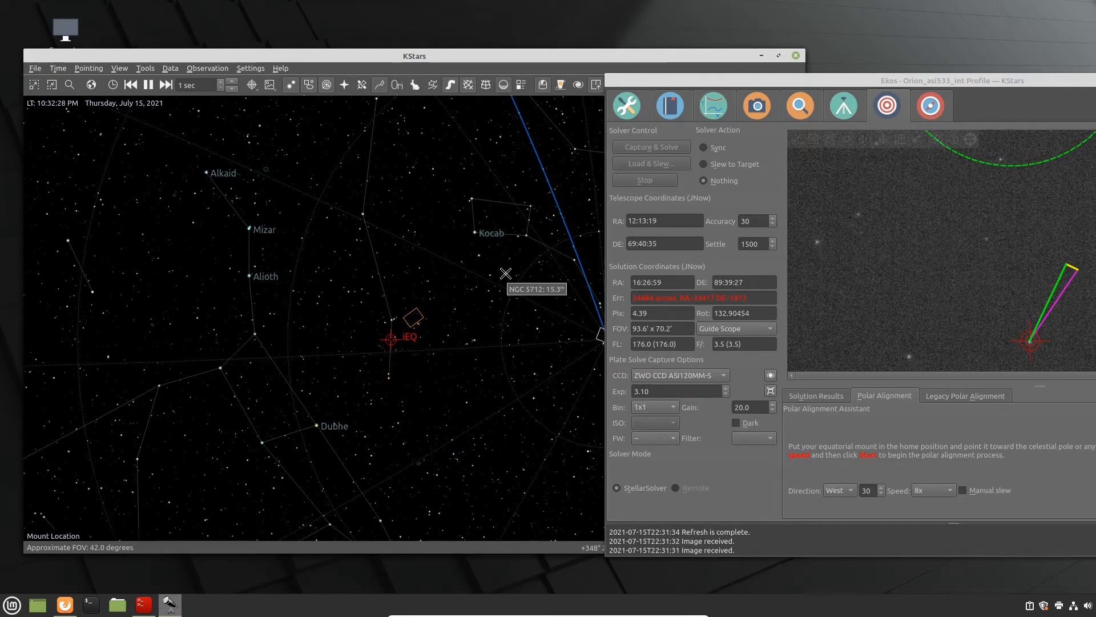
- Set plate solving to use the Primary Scope and the ZWO CCD ASI533MC Pro camera
left_click(953, 81)
left_click_drag(953, 81, 520, 71)
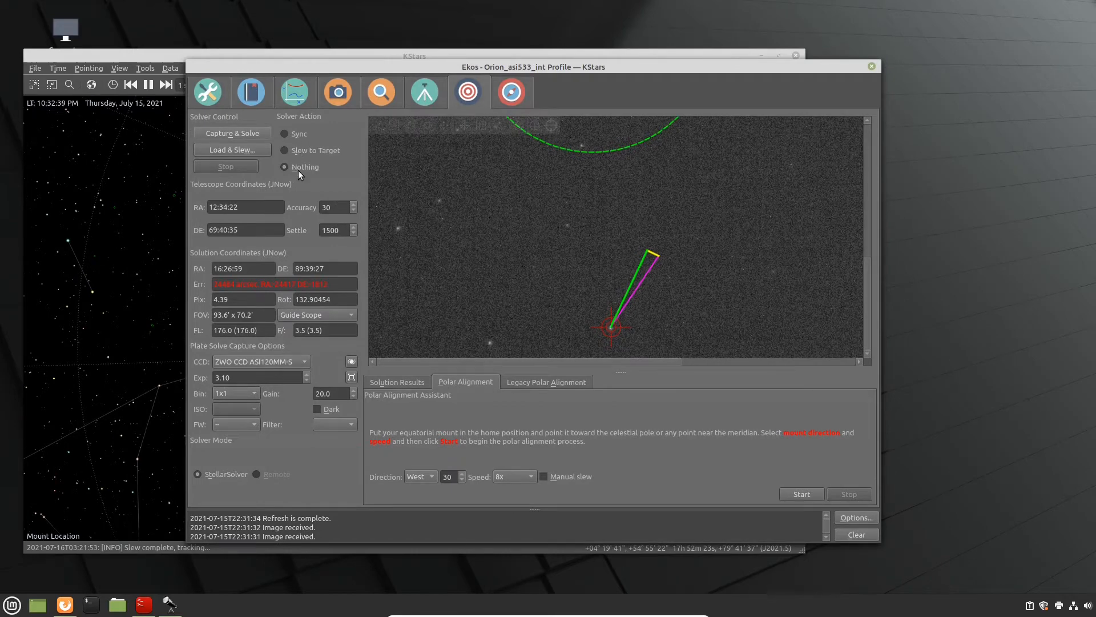
left_click(344, 314)
left_click(338, 305)
left_click(293, 361)
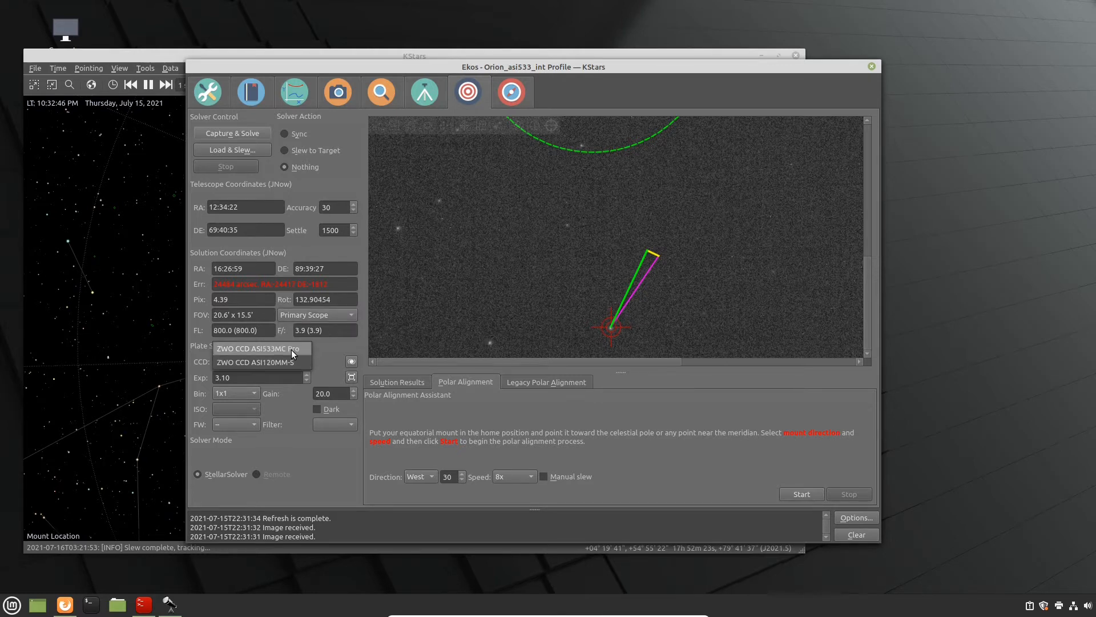
left_click(291, 350)
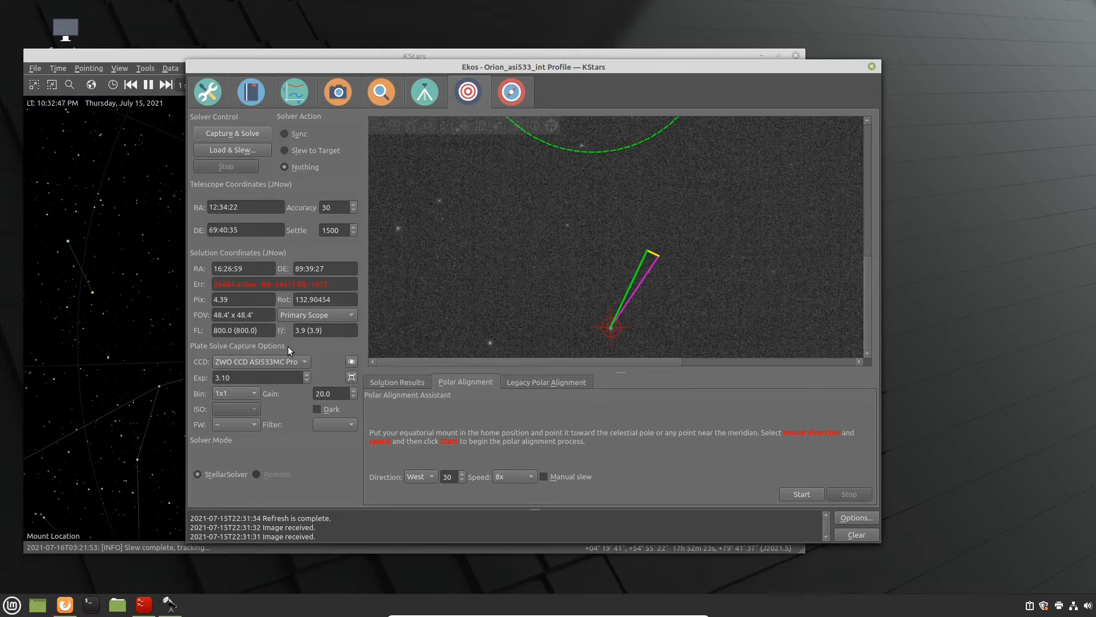
- Set the solver action to Slew to Target, open the solution results, and capture and solve at κ Draconis
left_click(284, 151)
left_click(392, 382)
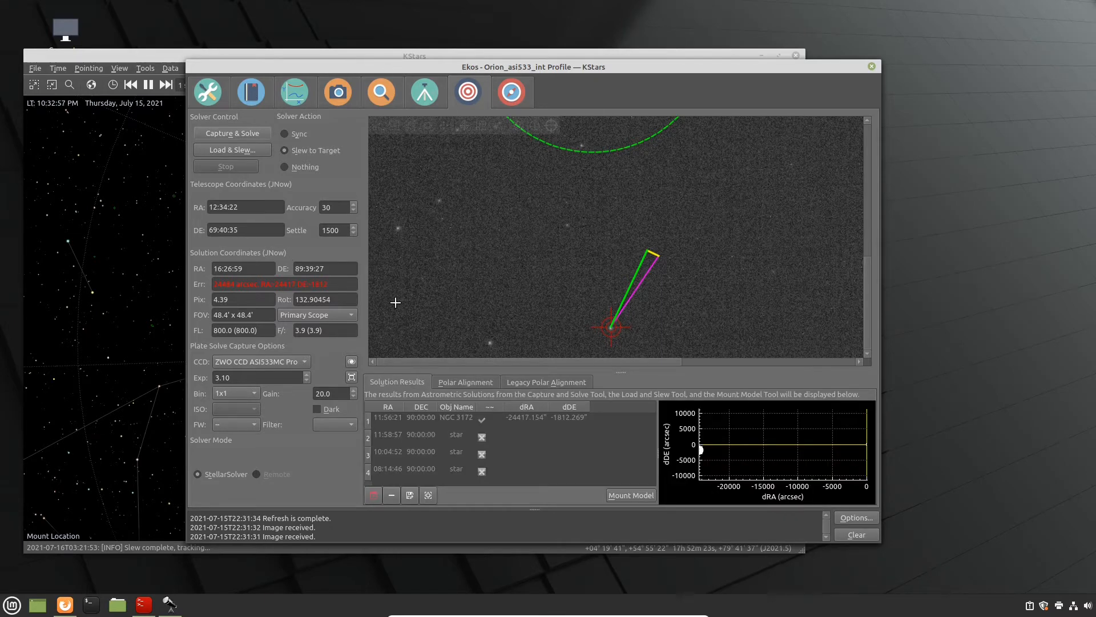
left_click(231, 134)
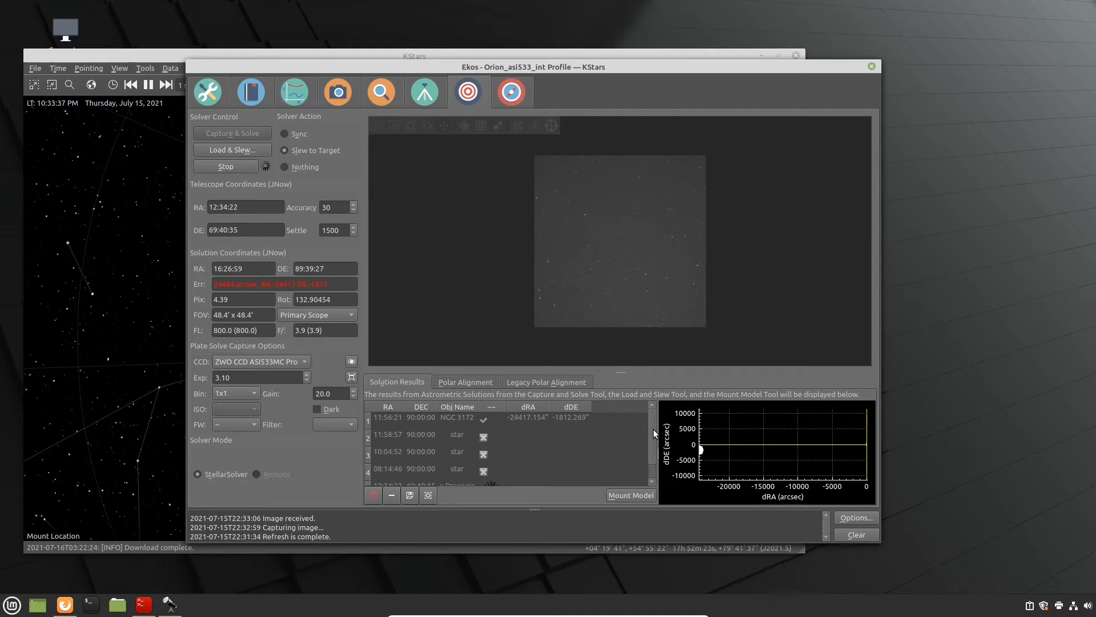
scroll(652, 432, "down", 1)
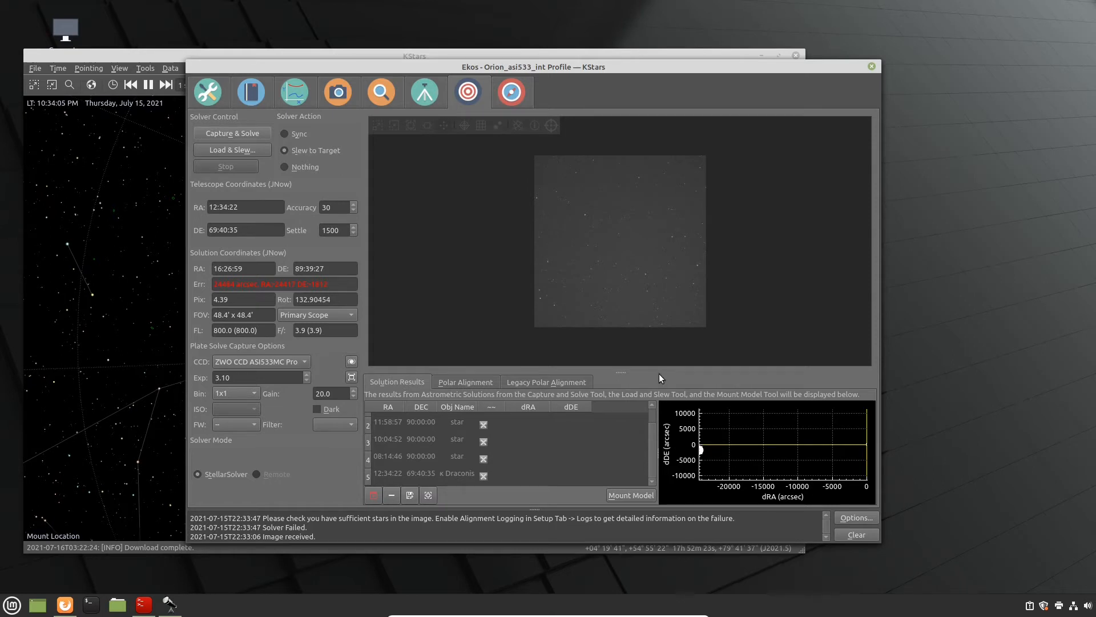
- Switch plate solving to the Guide Scope and the ZWO CCD ASI120MM-S camera, and run a capture and solve
left_click(338, 315)
left_click(320, 330)
left_click(296, 362)
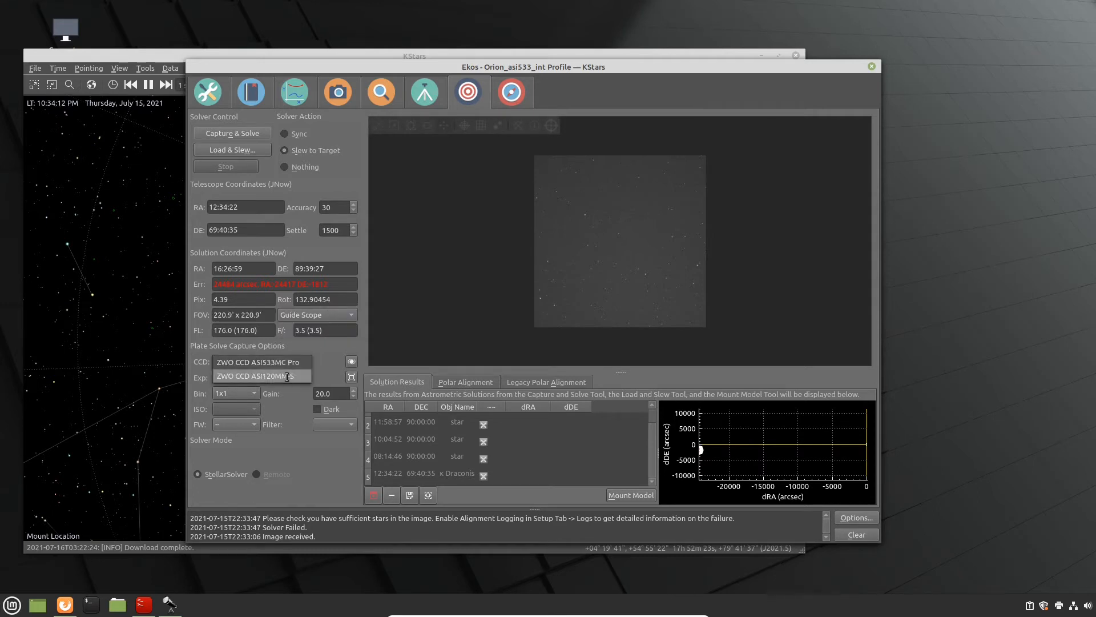
left_click(286, 375)
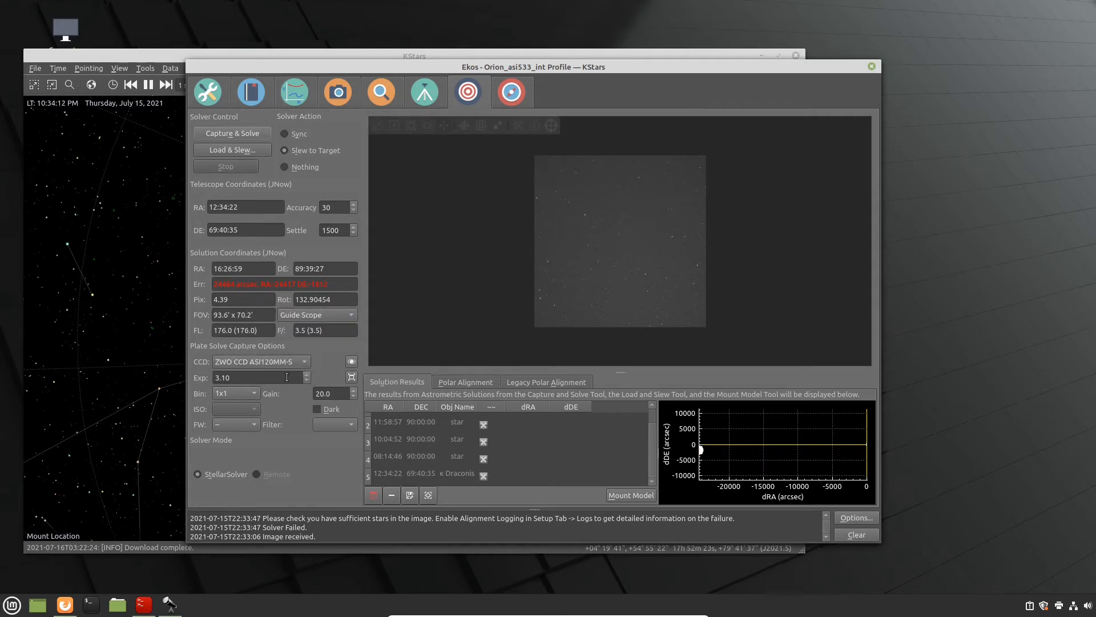
left_click(246, 131)
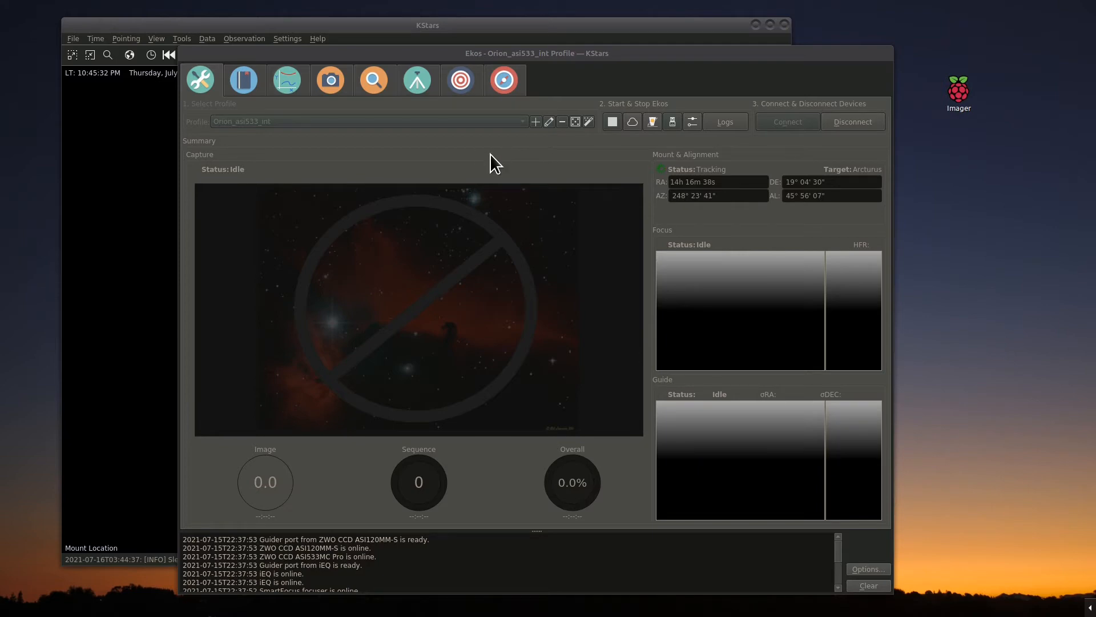
- Open the alignment module, choose the Guide Scope and the ZWO CCD ASI120MM-S camera, and capture and solve on Arcturus
mouse_move(379, 54)
left_mouse_down()
mouse_move(828, 61)
mouse_move(375, 60)
left_mouse_up()
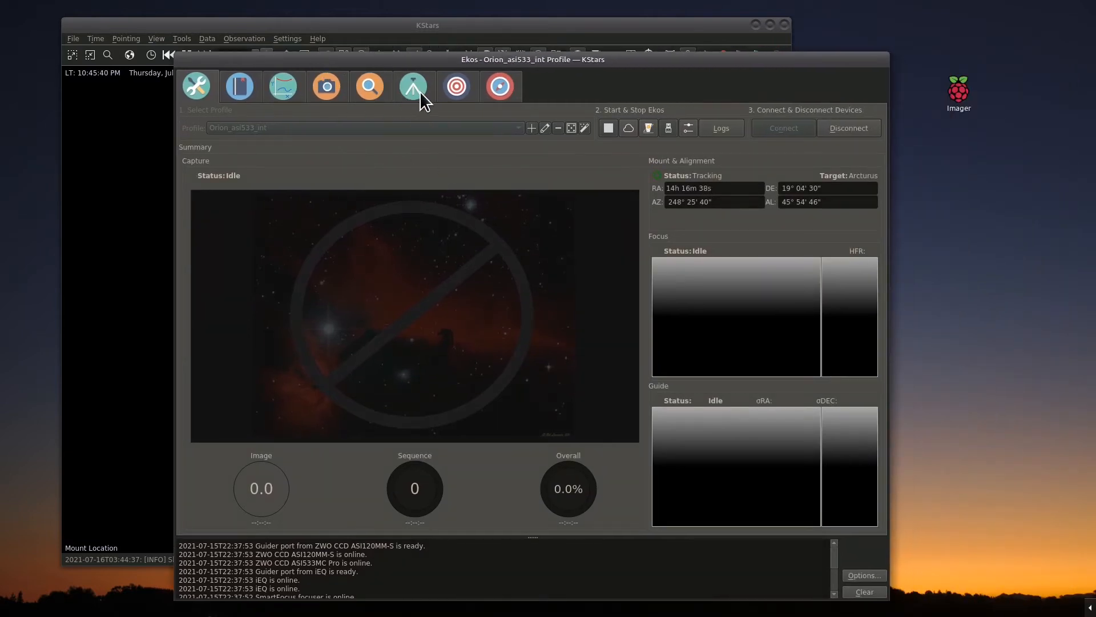
left_click(458, 88)
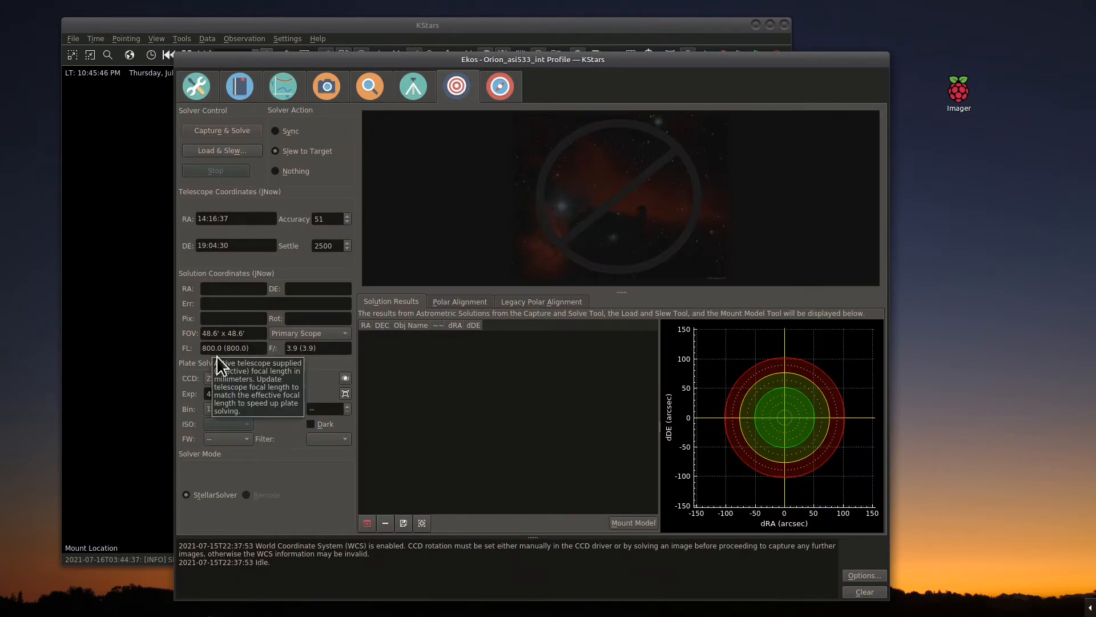
left_click(313, 327)
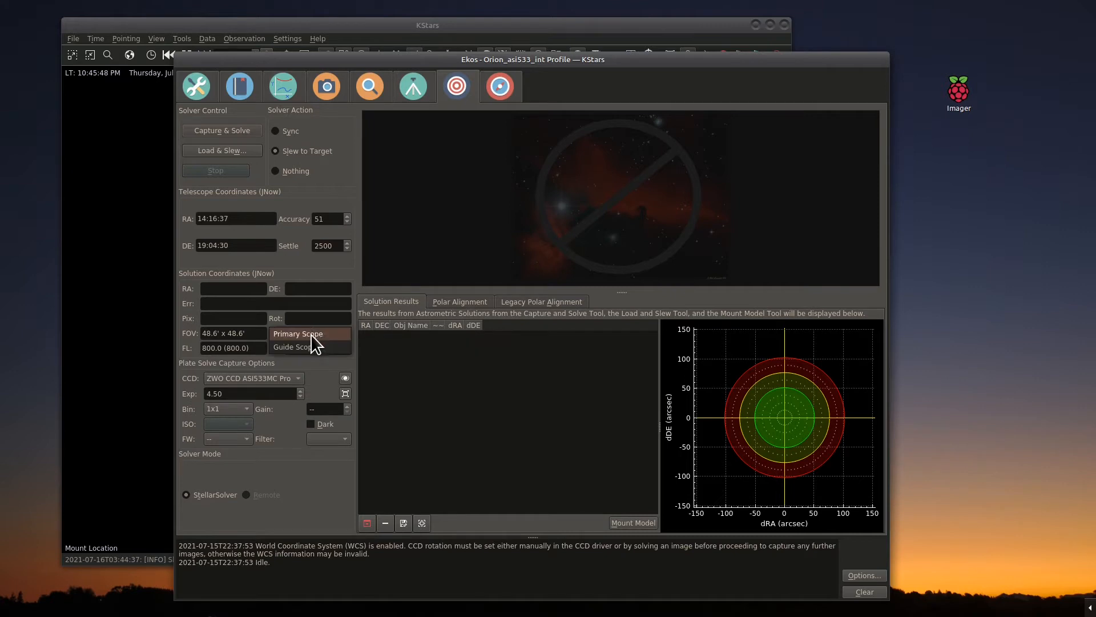
left_click(305, 348)
left_click(272, 374)
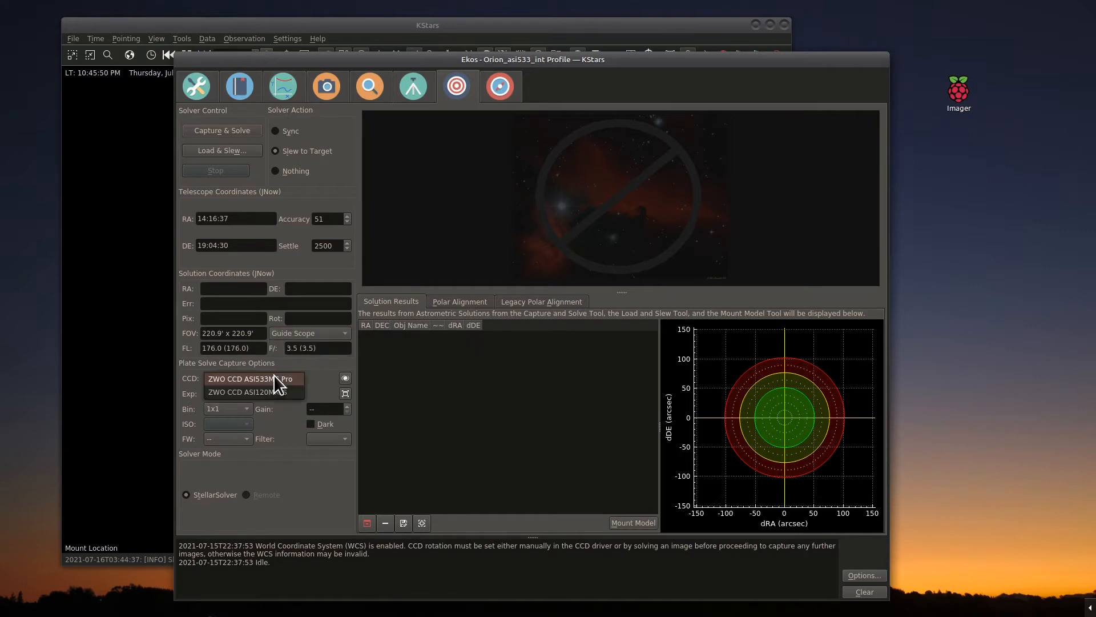
left_click(272, 392)
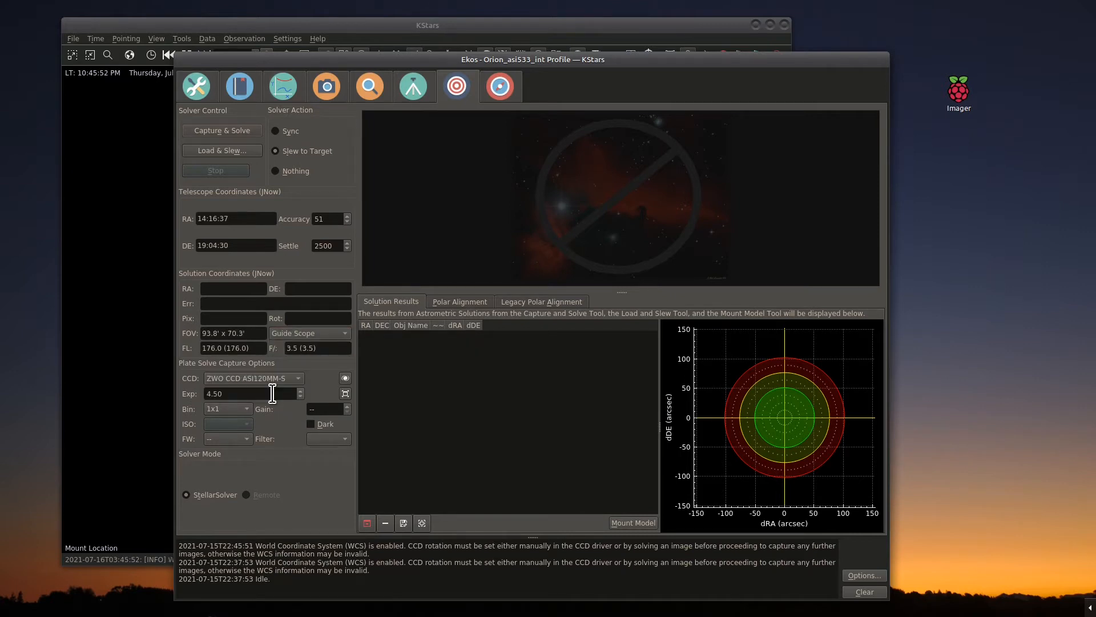
left_click(246, 130)
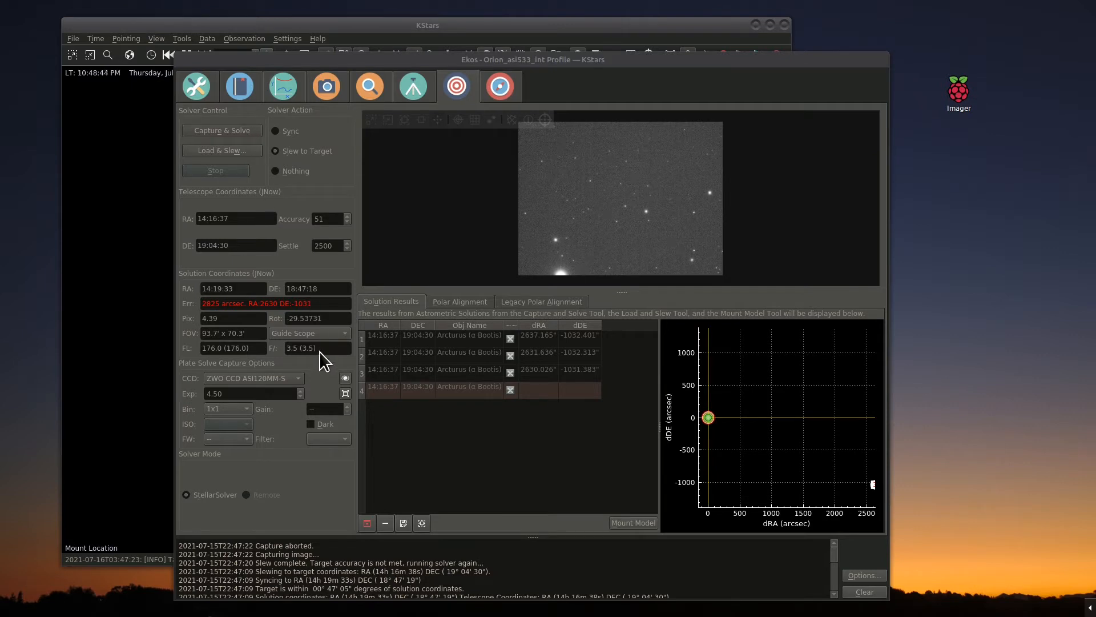
- Run the capture and solve on Arcturus again, unpark the mount, and return to the alignment module
left_click(241, 132)
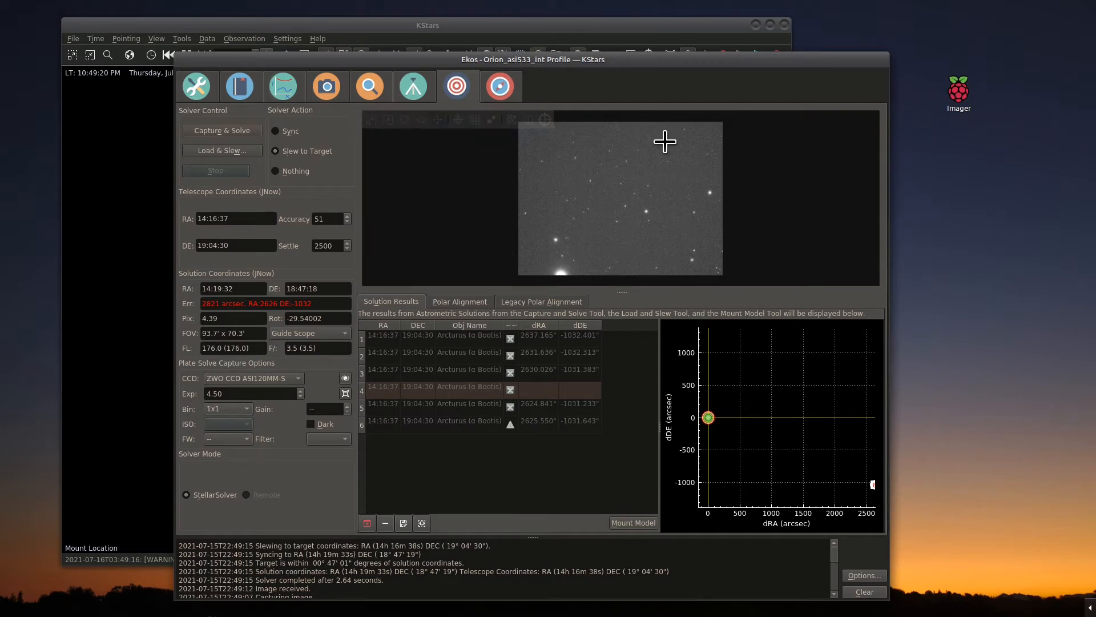
left_click(421, 87)
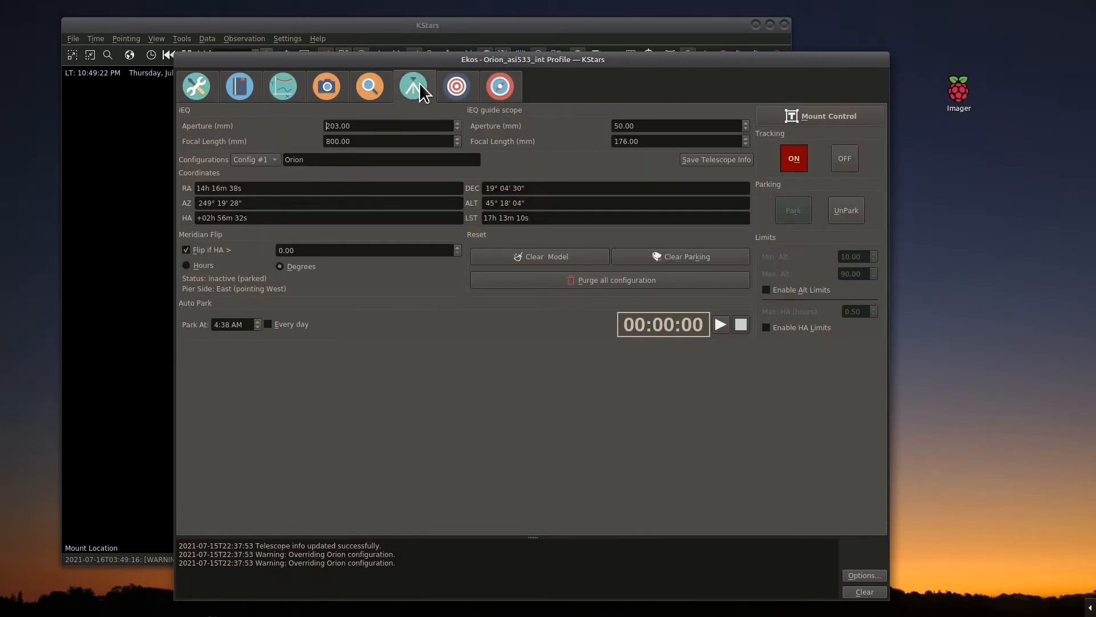
left_click(846, 210)
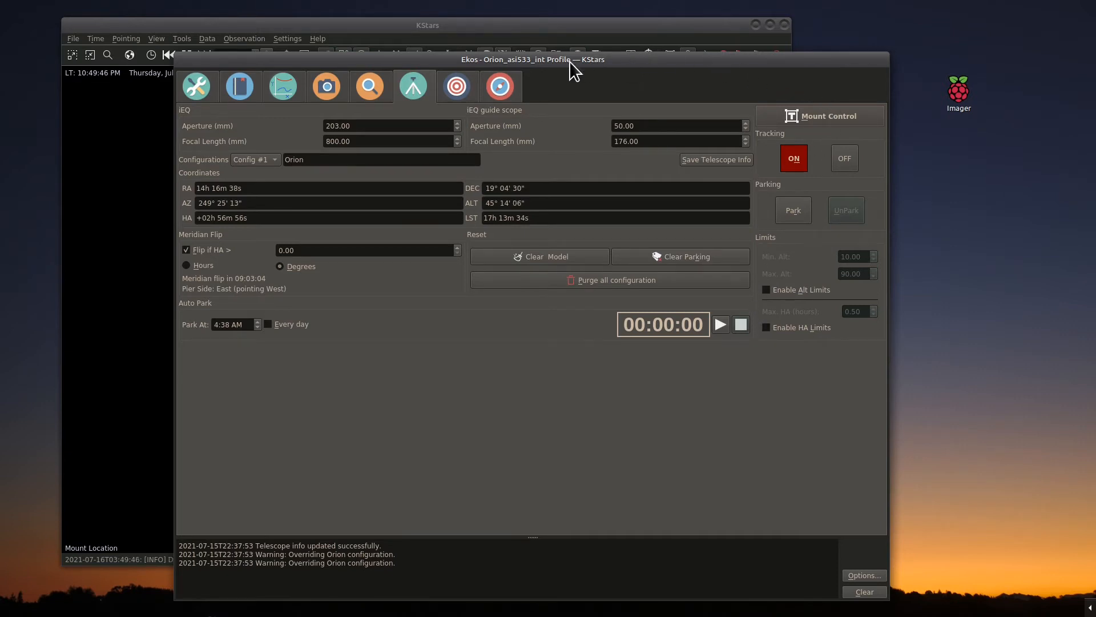
left_click(453, 87)
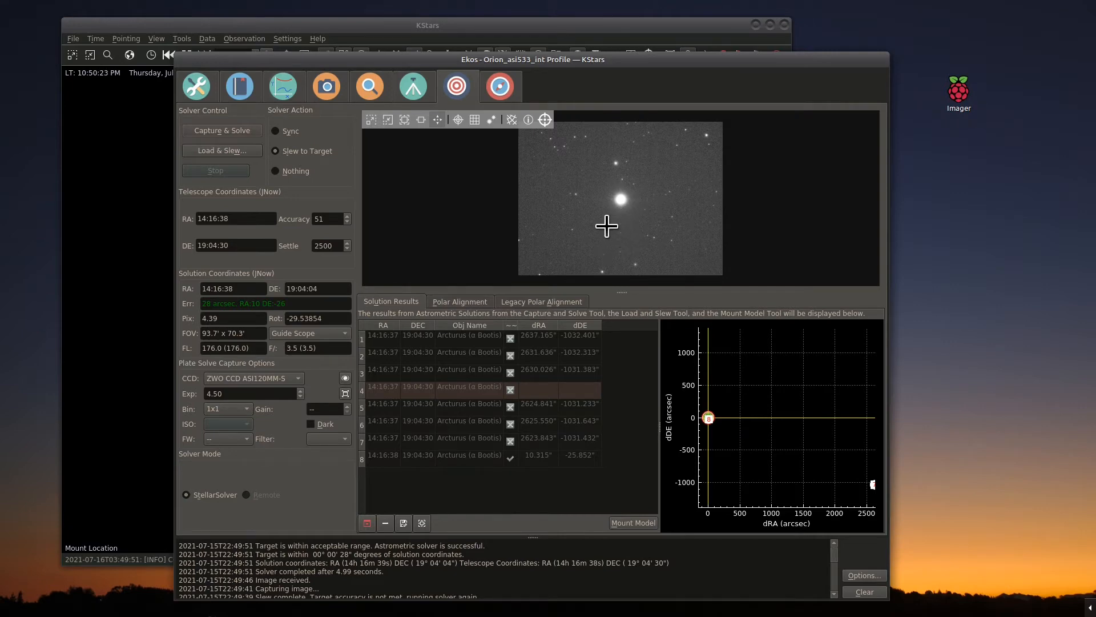
- Uncover the sky map, locate the star Thuban (α Draconis), and slew the iEQ mount to it
left_click_drag(514, 56, 838, 36)
left_click_drag(317, 284, 257, 234)
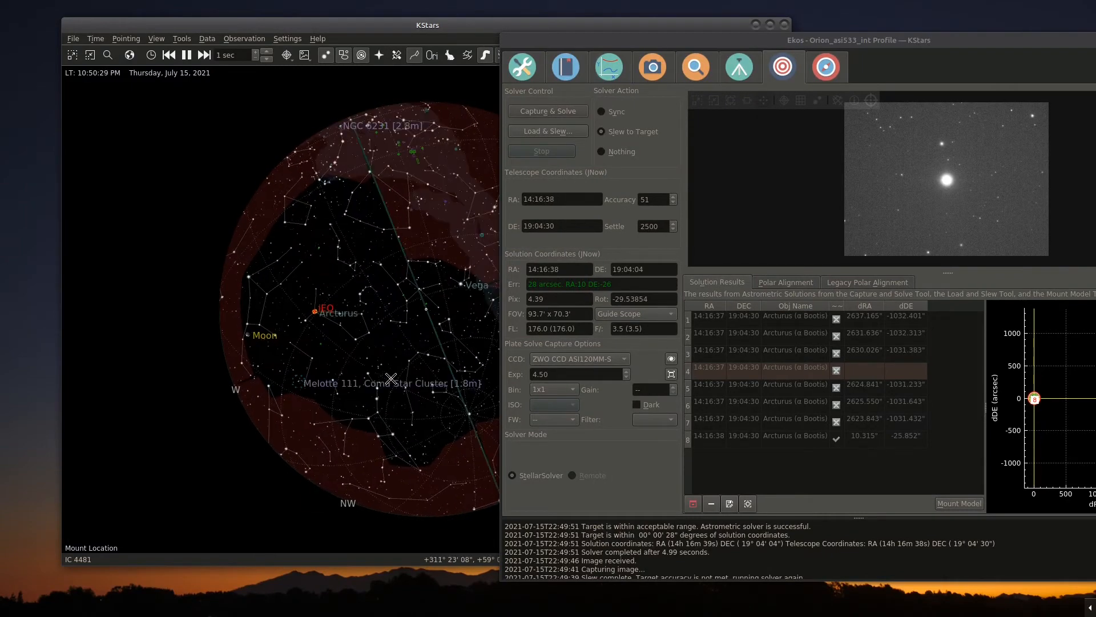
left_click_drag(411, 364, 445, 284)
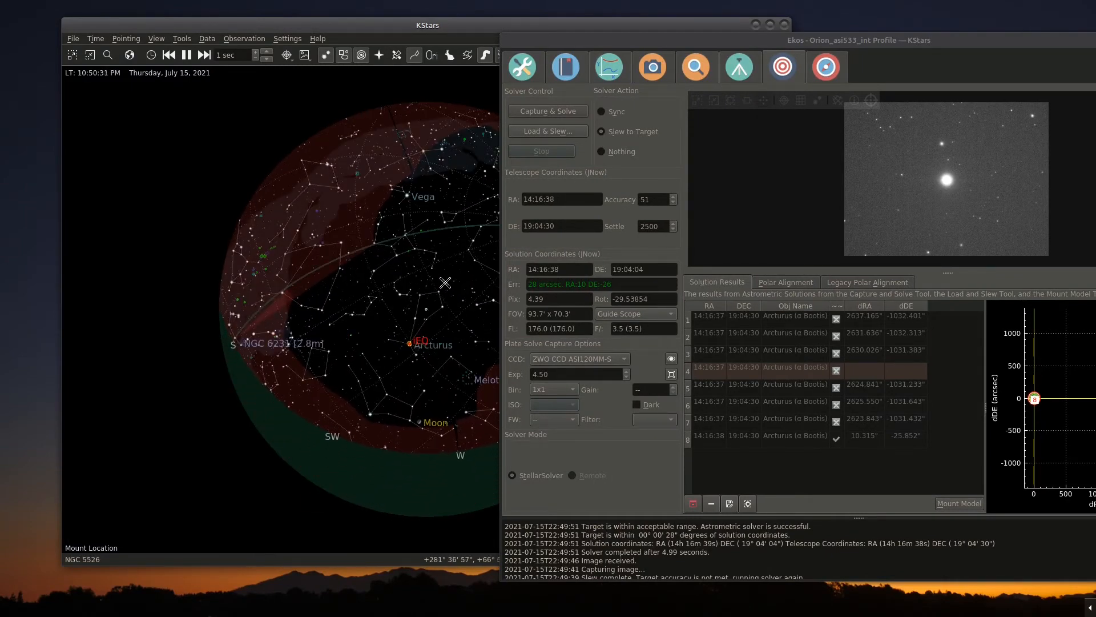
scroll(415, 268, "up", 5)
left_click_drag(360, 242, 255, 179)
left_click_drag(326, 371, 301, 149)
left_click_drag(355, 365, 448, 228)
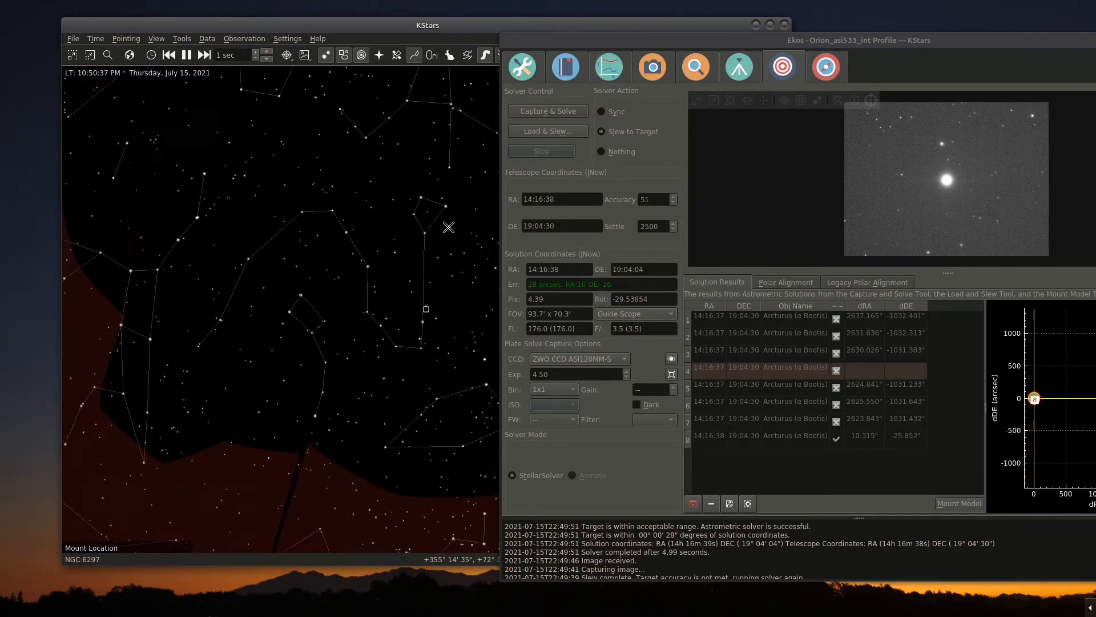
left_click_drag(290, 418, 433, 325)
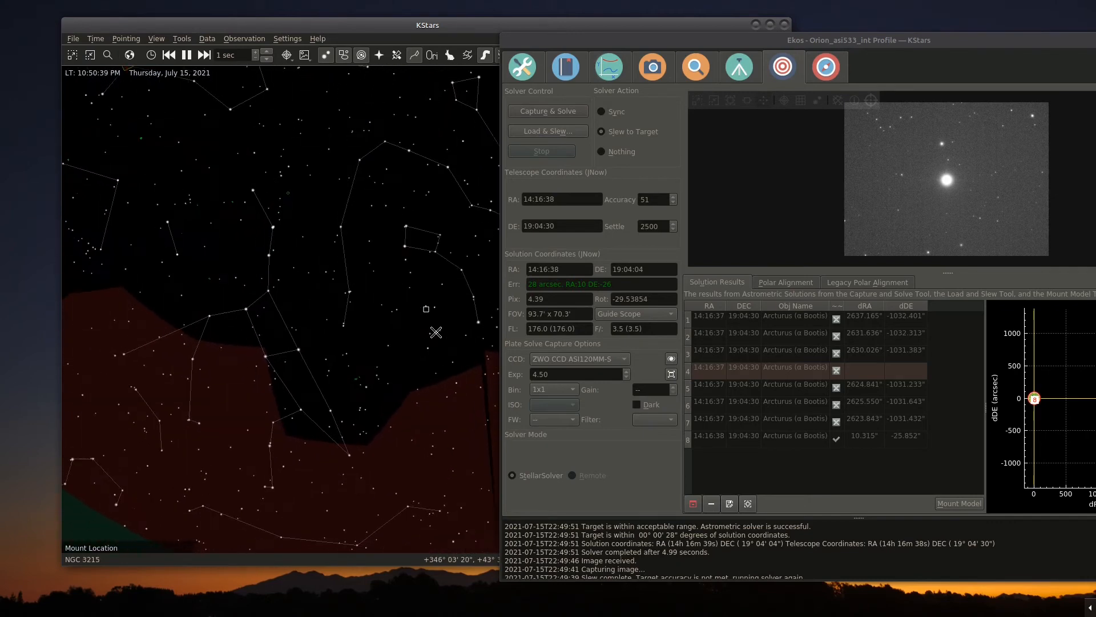
mouse_move(341, 232)
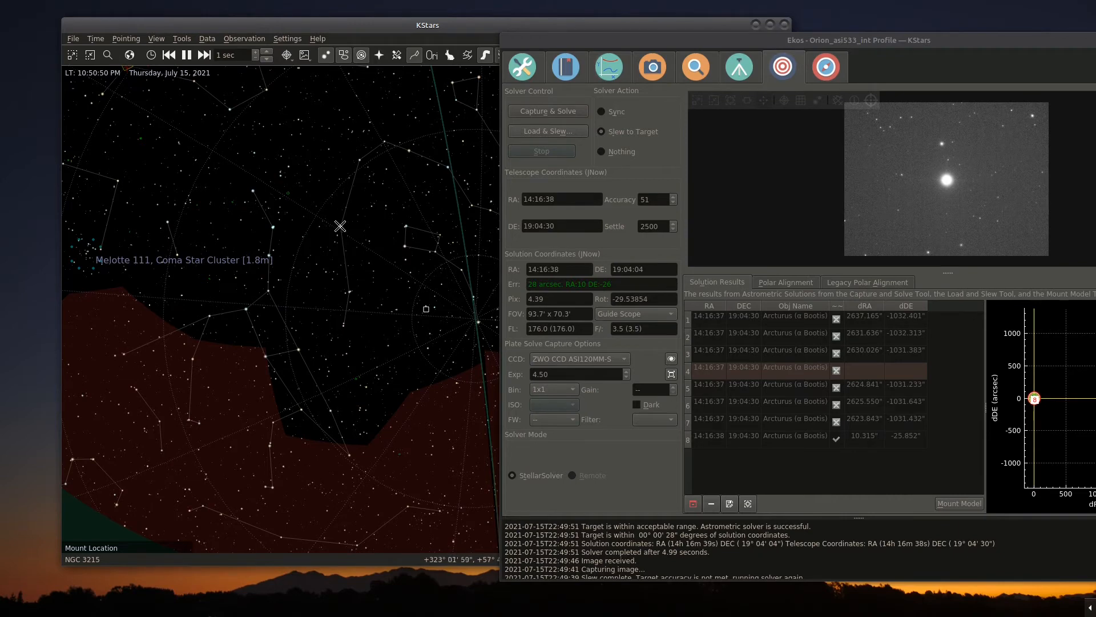
right_click(341, 226)
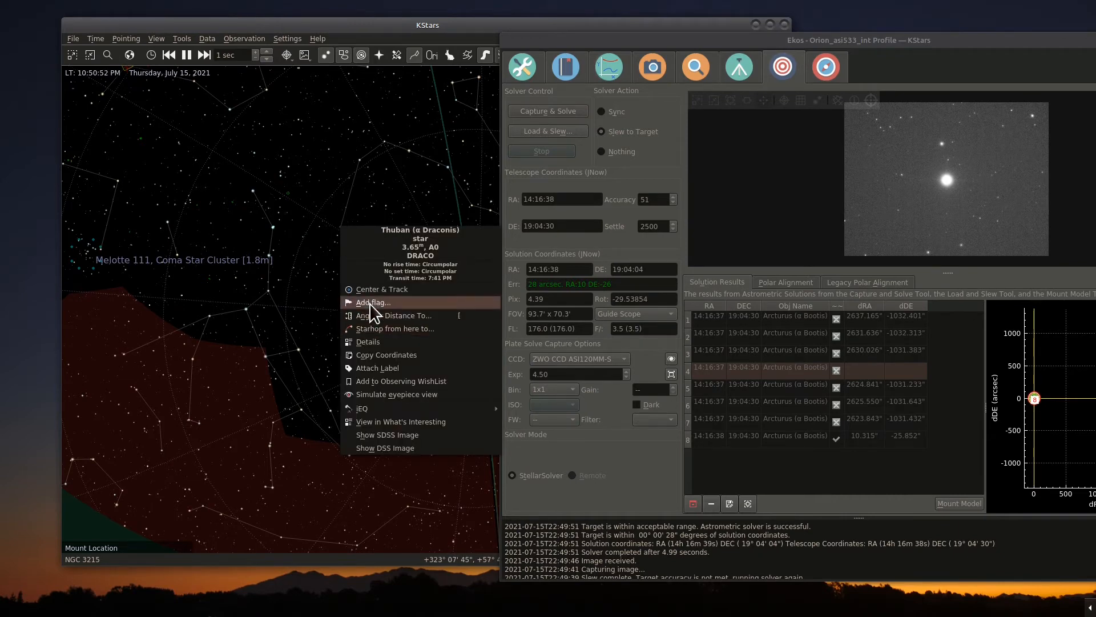
mouse_move(380, 407)
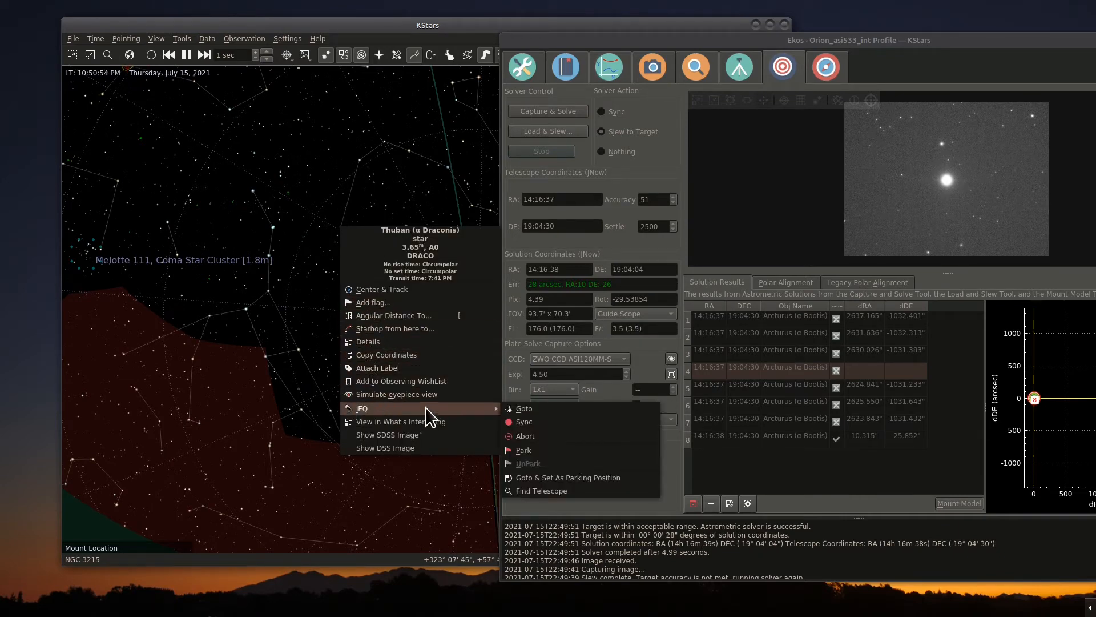
left_click(563, 408)
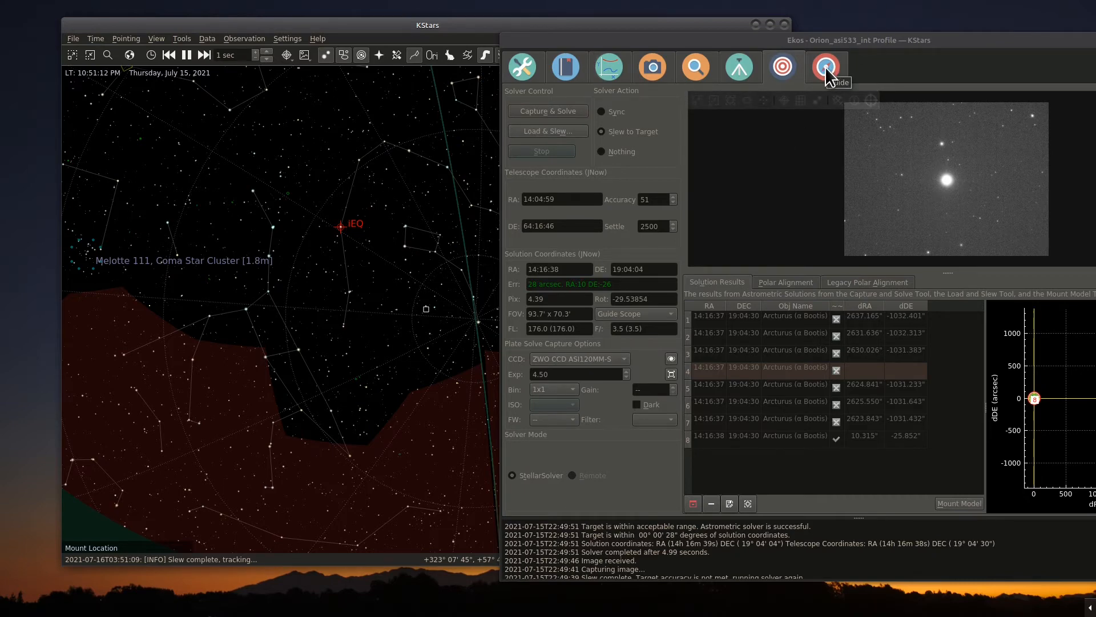
- Set plate solving to the Primary Scope and the ZWO CCD ASI533MC Pro camera, and capture and solve on Thuban
left_click(826, 68)
left_click(785, 68)
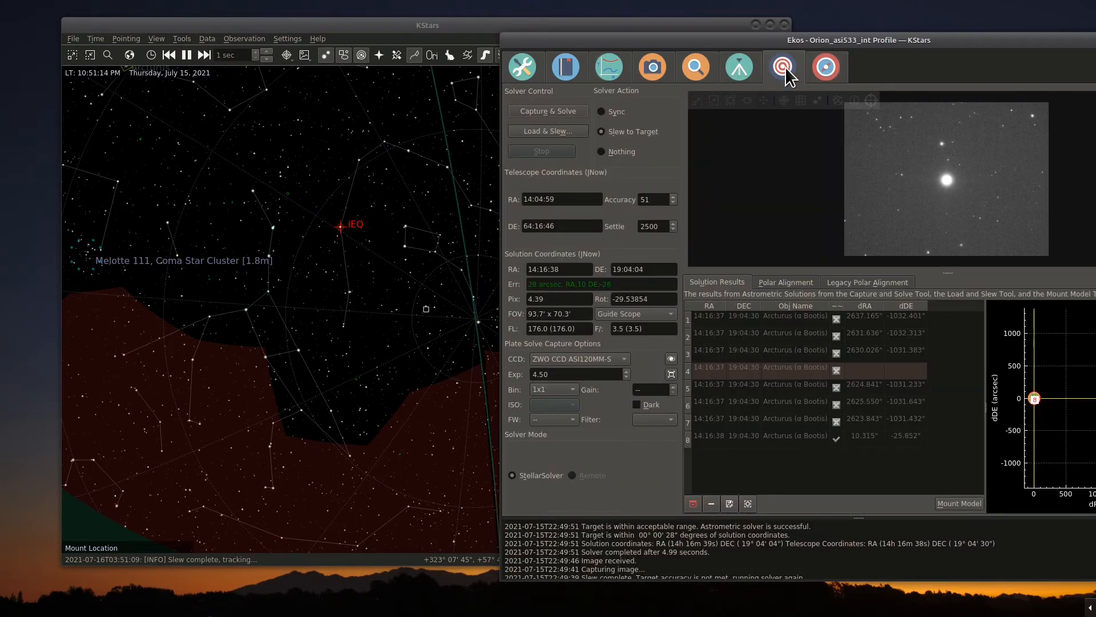
left_click(618, 315)
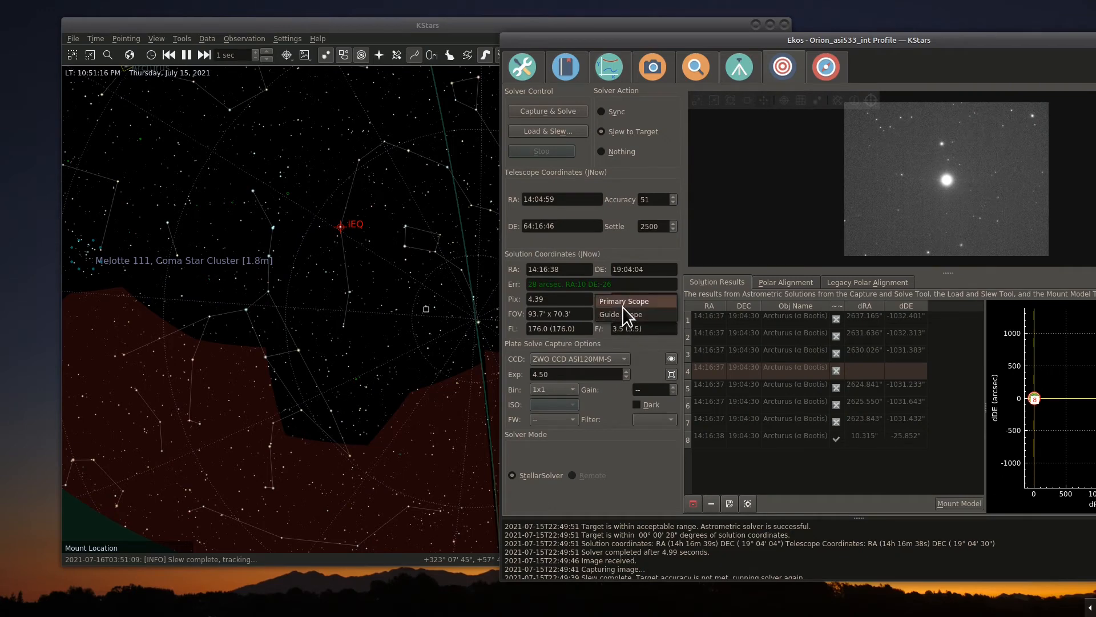
left_click(622, 303)
left_click(605, 359)
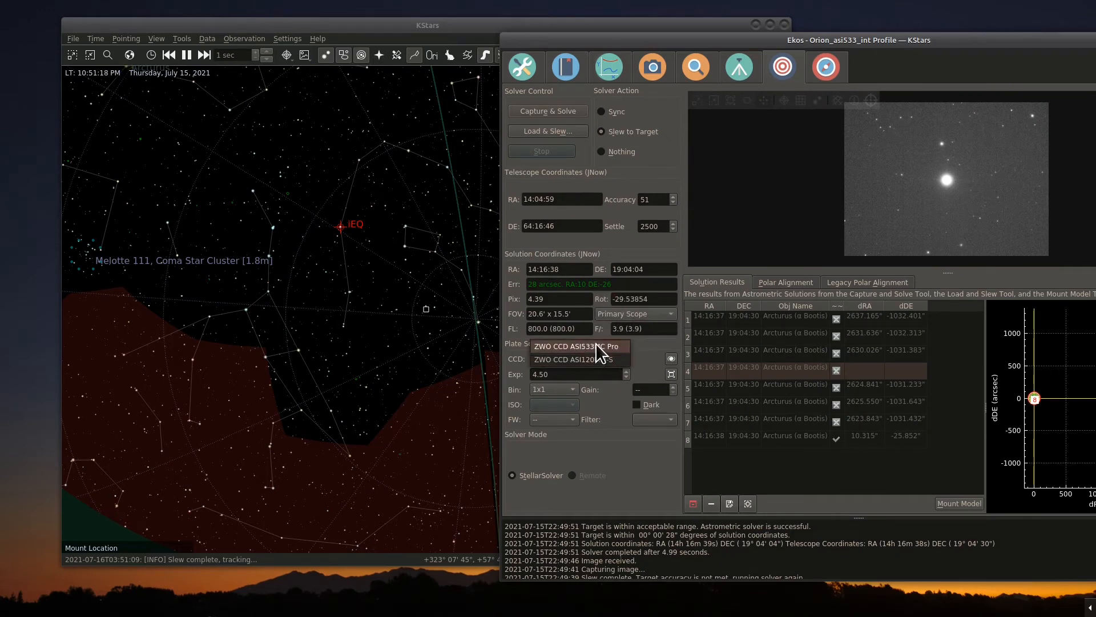
left_click(595, 345)
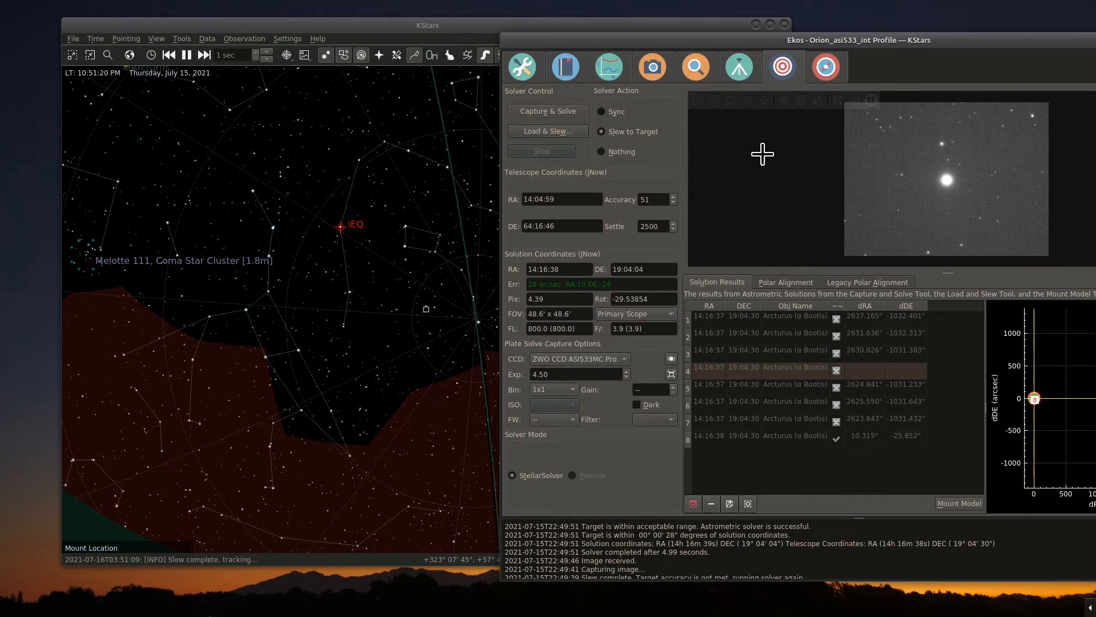
left_click(523, 108)
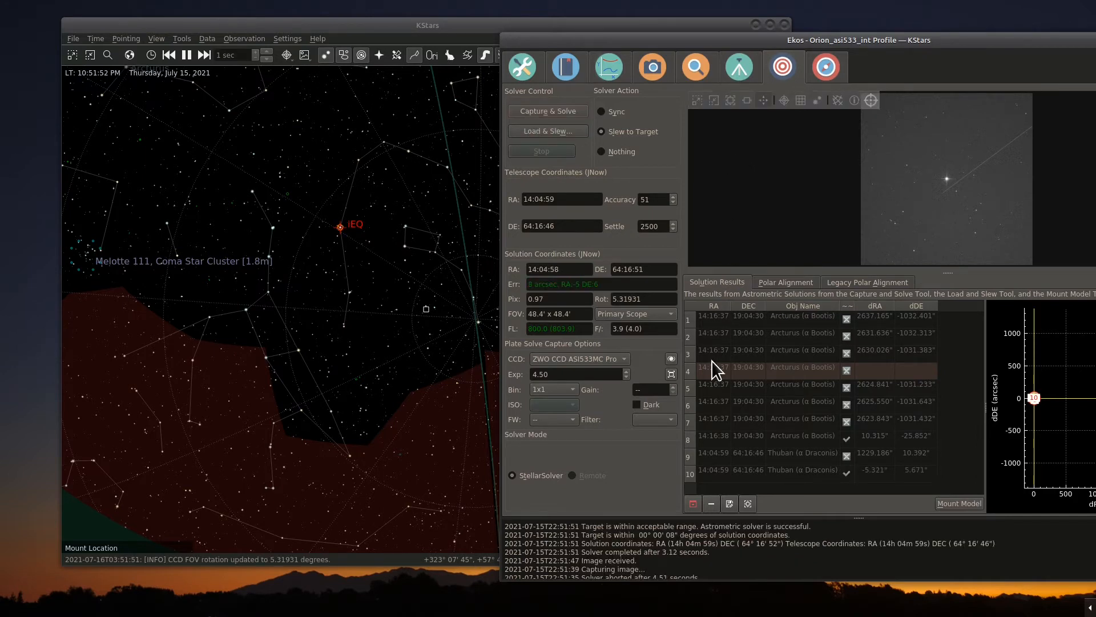
- Overlay cross hairs on the solved image to check how well Thuban is centred, and hide them again
mouse_move(944, 214)
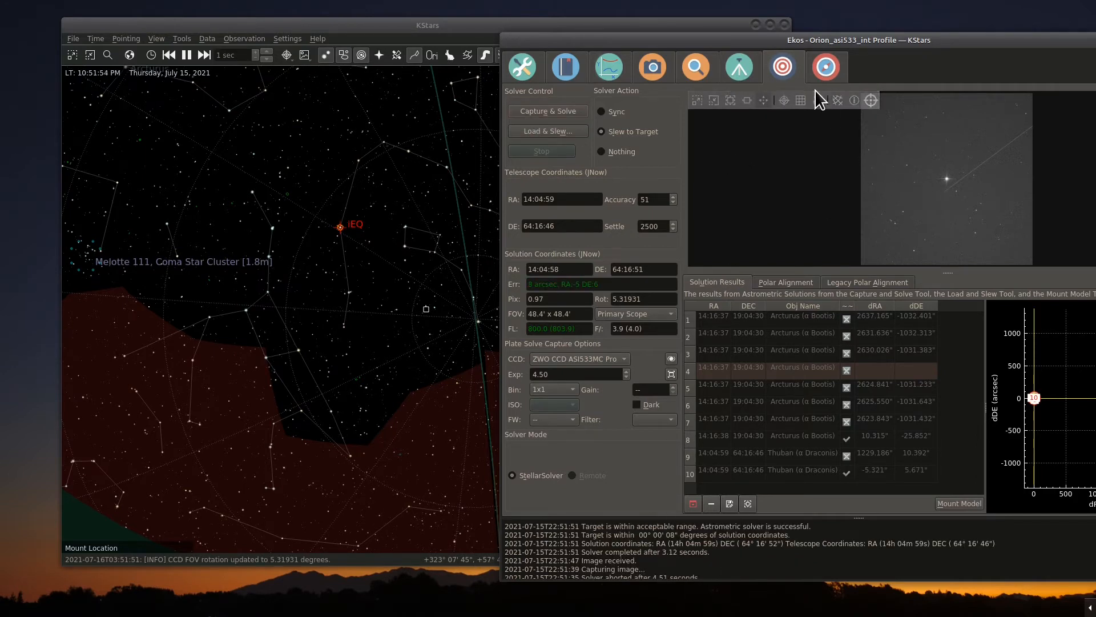
left_click(782, 103)
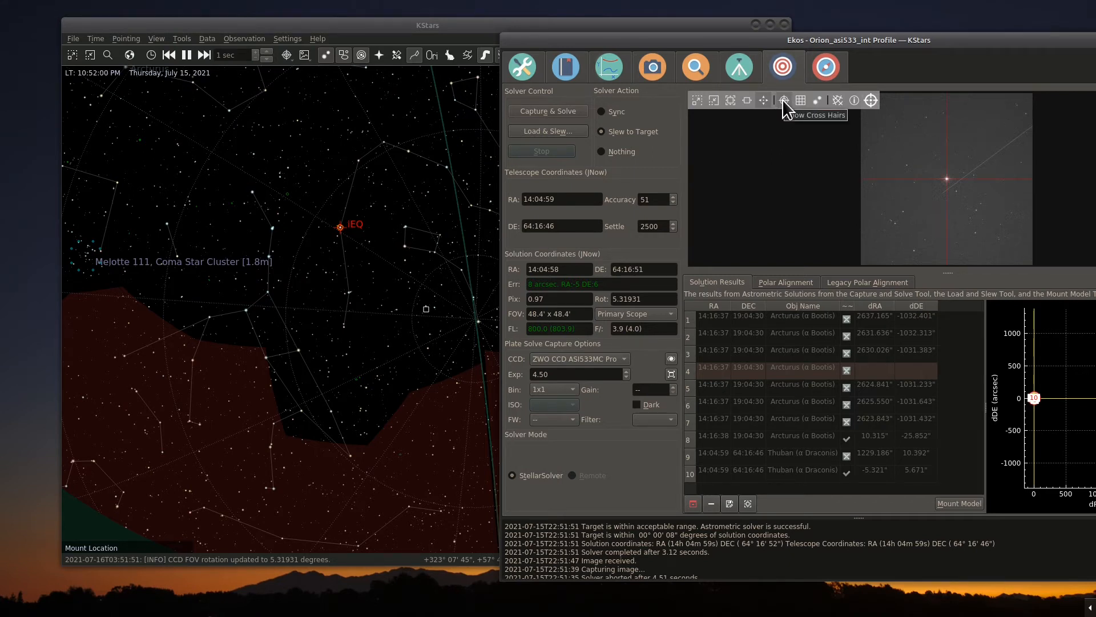
left_click(783, 101)
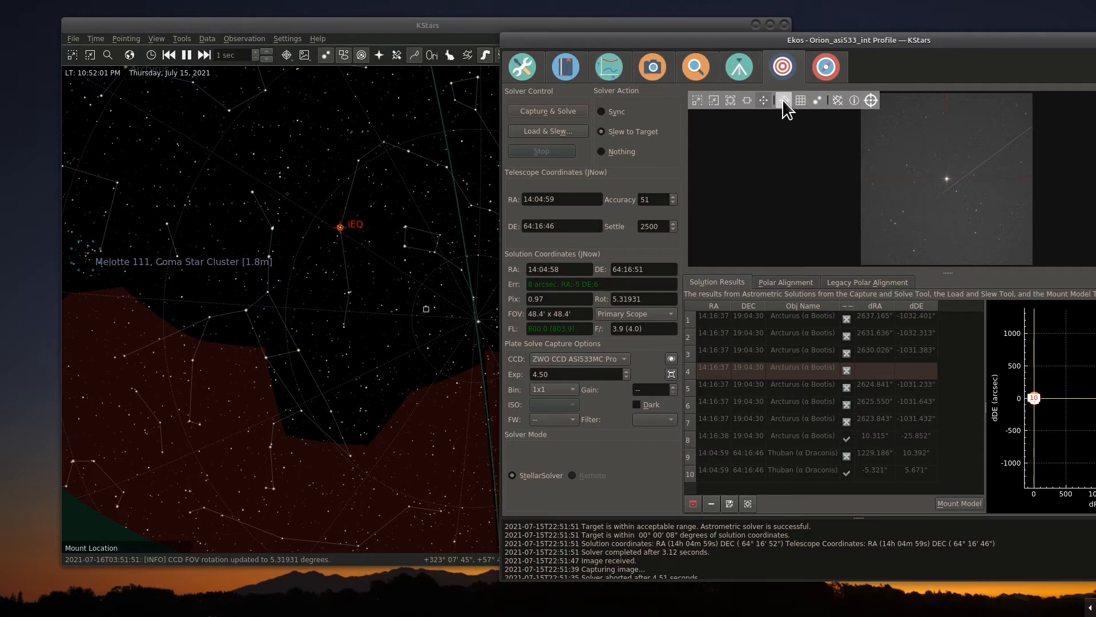
left_click(871, 101)
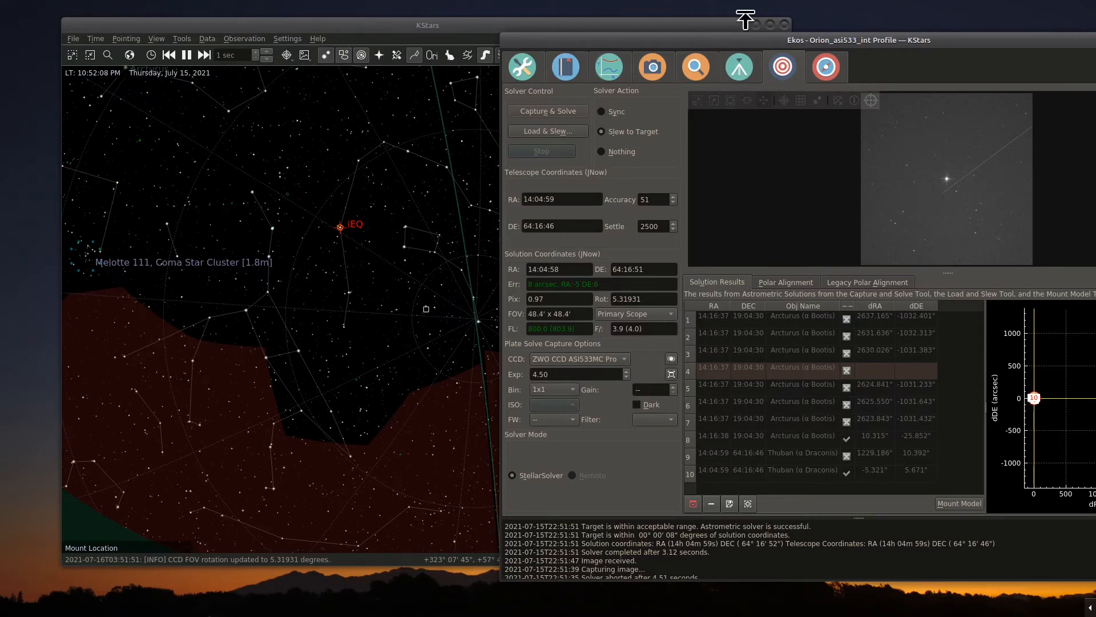
- Open the focus module, slew the iEQ mount to the nearby star HD121130, and bring the whole Ekos window into view
left_click(696, 72)
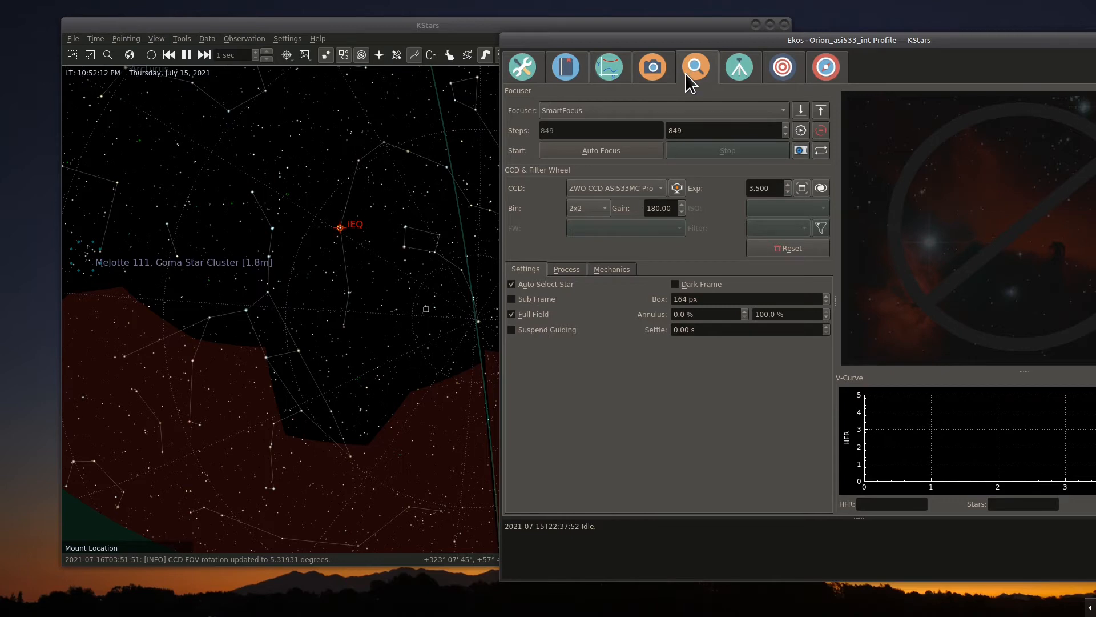
right_click(339, 237)
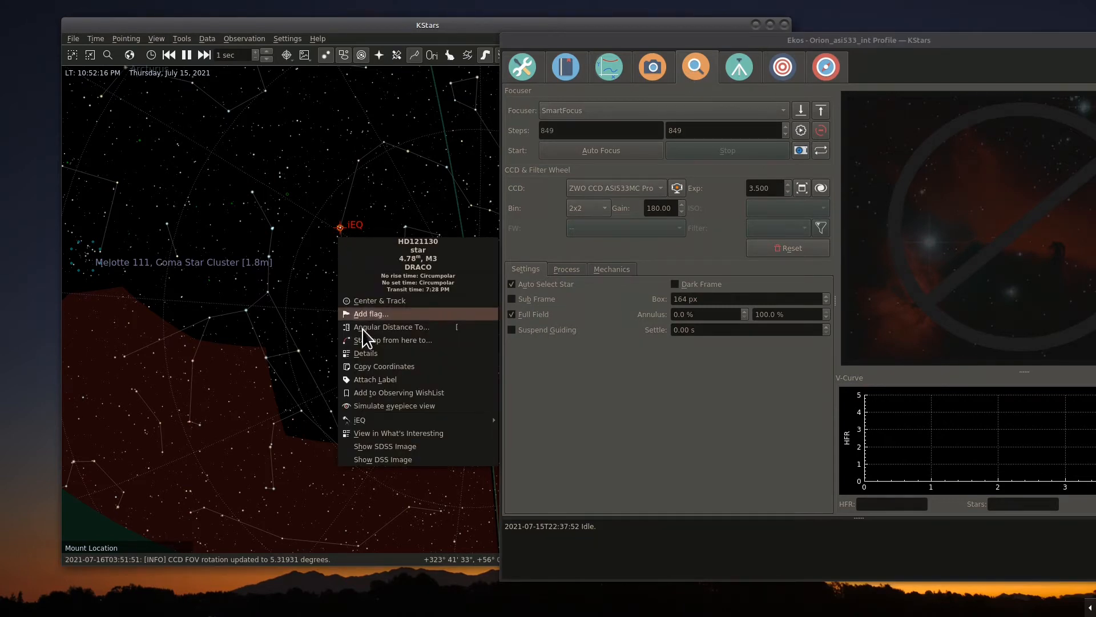
mouse_move(362, 421)
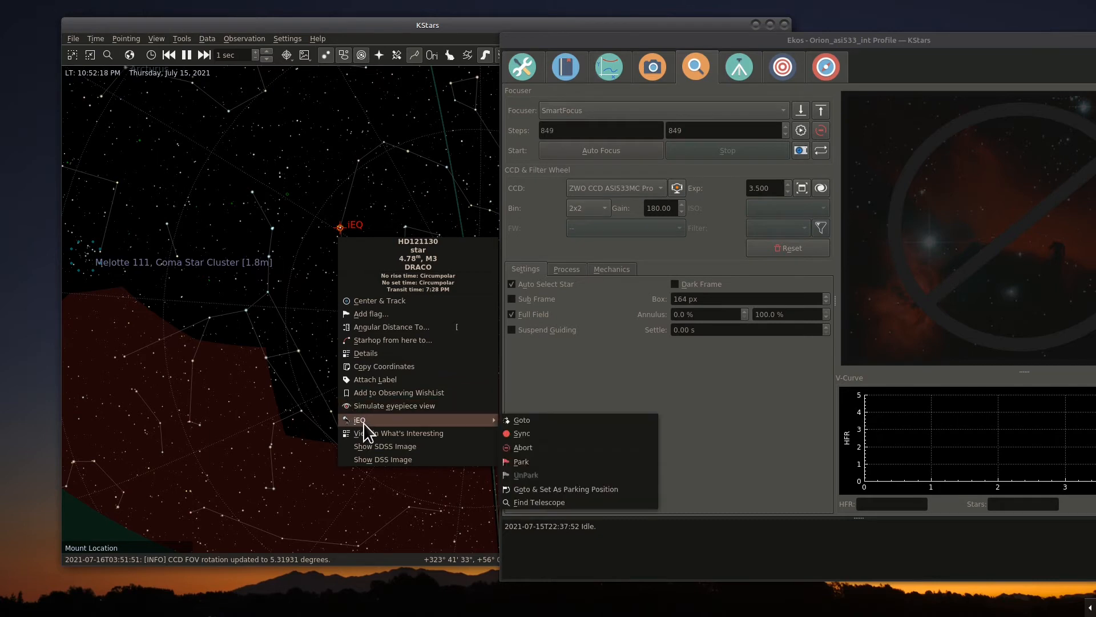
left_click(525, 419)
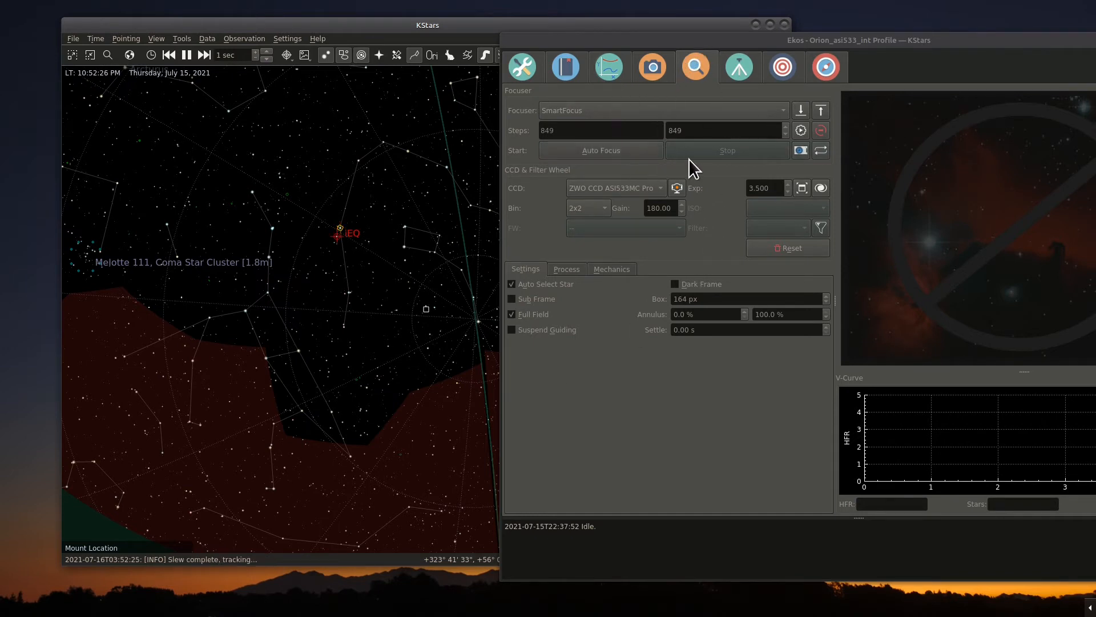
left_click_drag(737, 42, 456, 31)
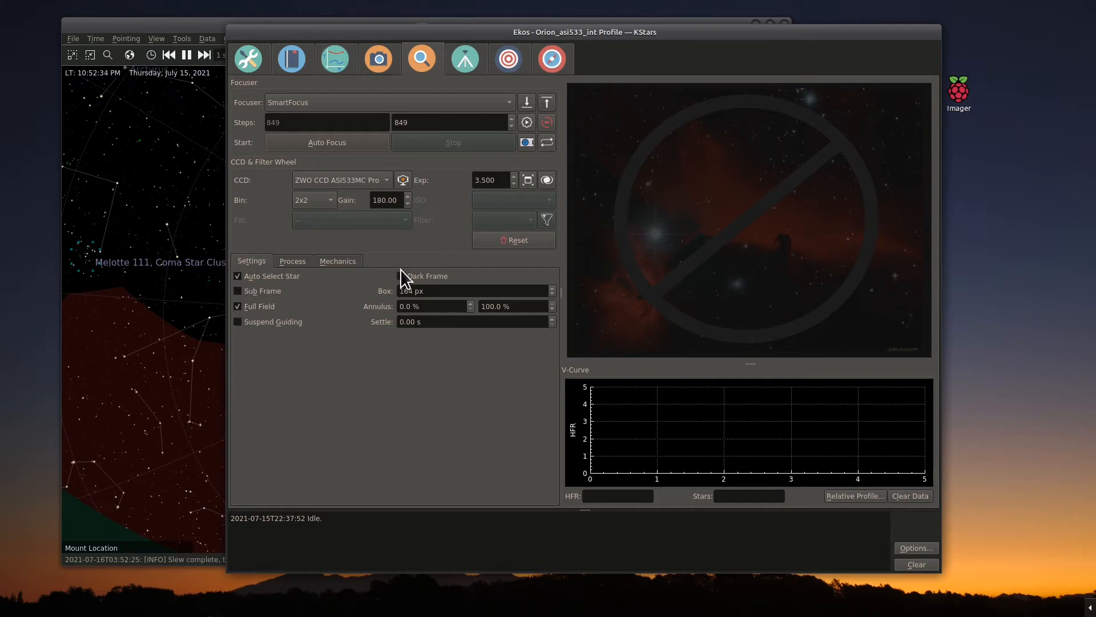
- Review the focus process and mechanics settings, and run autofocus with the SmartFocus focuser and the ZWO CCD ASI533MC Pro camera
left_click(290, 261)
left_click(337, 264)
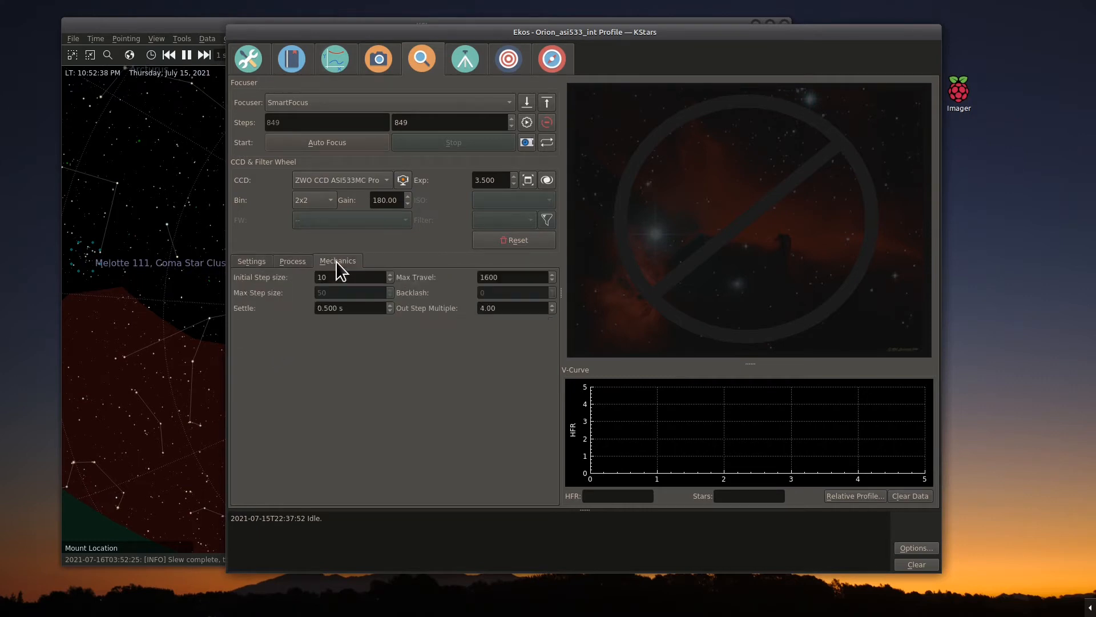
left_click(258, 262)
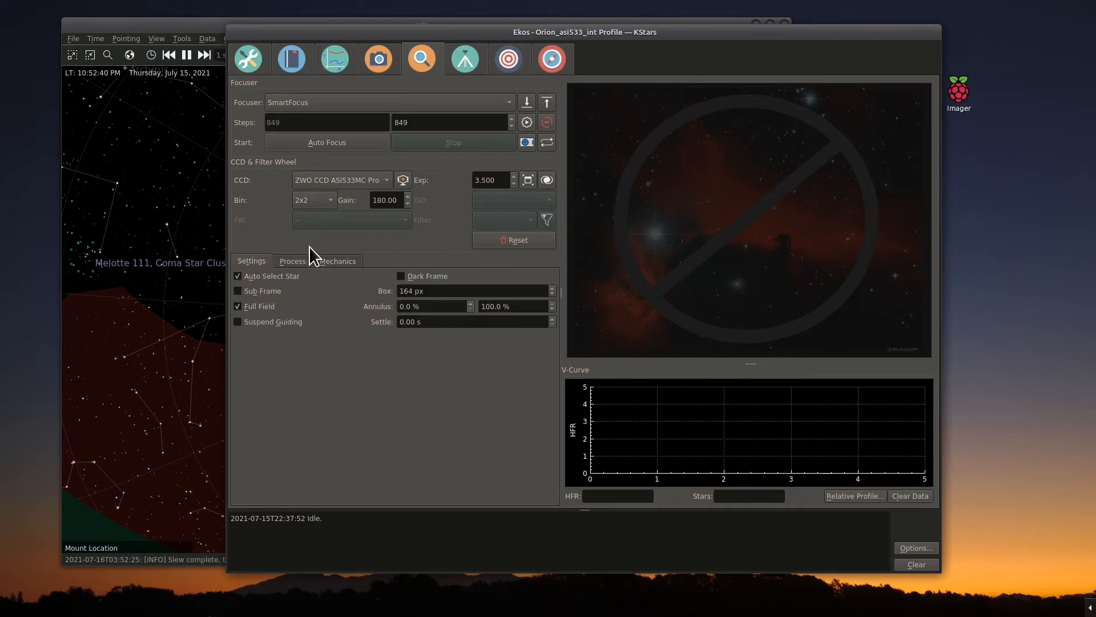
left_click(344, 148)
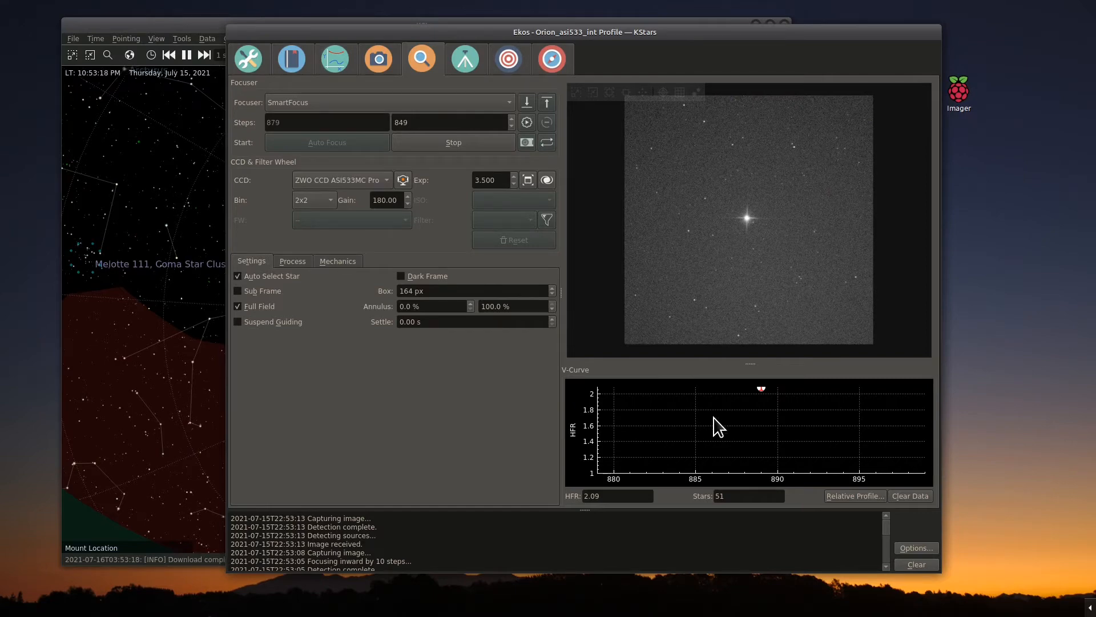
- Uncover the sky map, locate the Hercules Globular Cluster (M 13), and slew the iEQ mount to it
left_click_drag(386, 29, 473, 24)
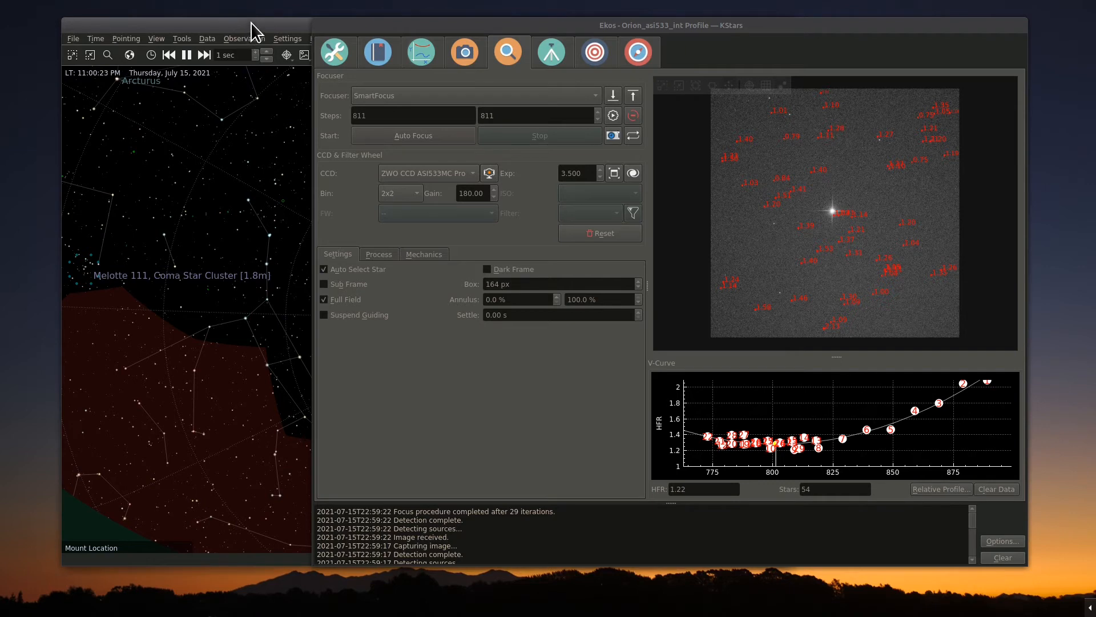
left_click_drag(408, 34, 601, 18)
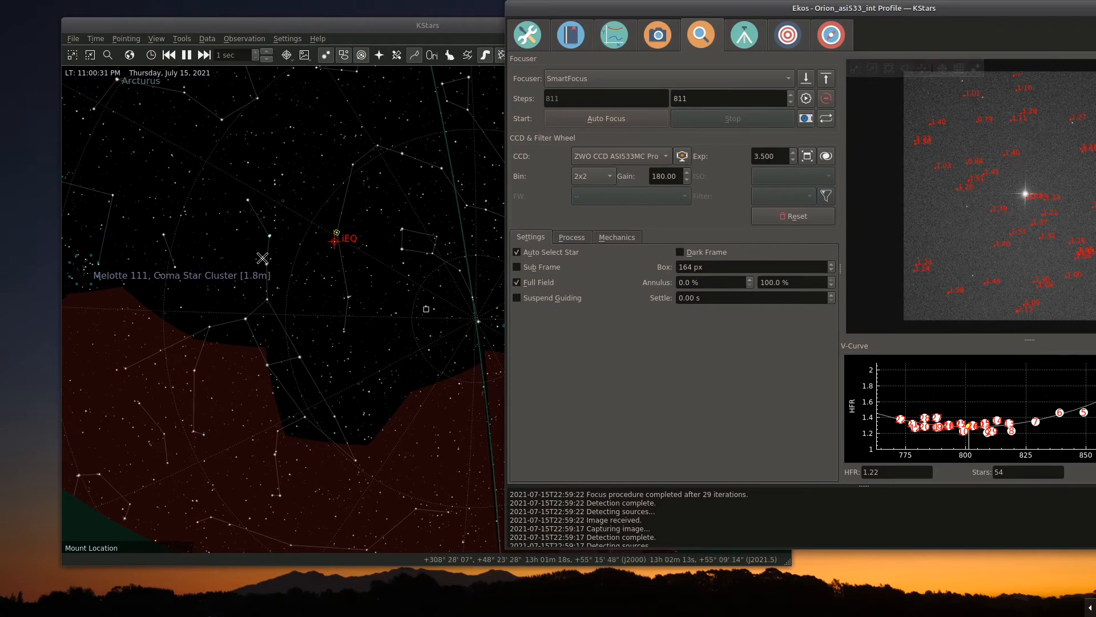
mouse_move(232, 179)
left_mouse_down()
mouse_move(275, 324)
mouse_move(245, 384)
mouse_move(254, 360)
left_mouse_up()
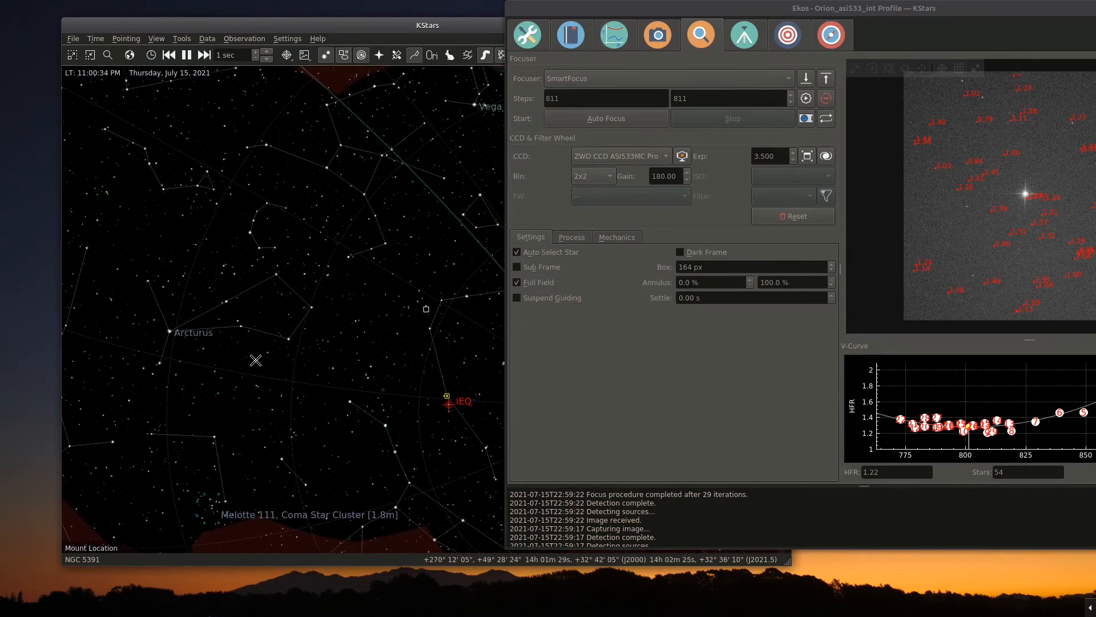
right_click(350, 184)
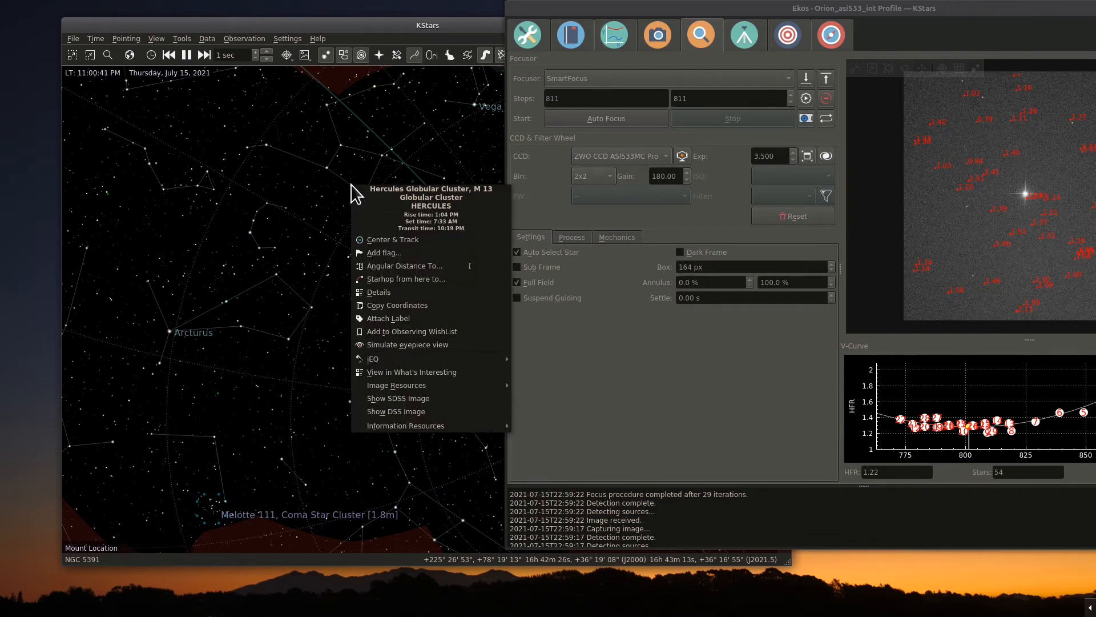
mouse_move(368, 360)
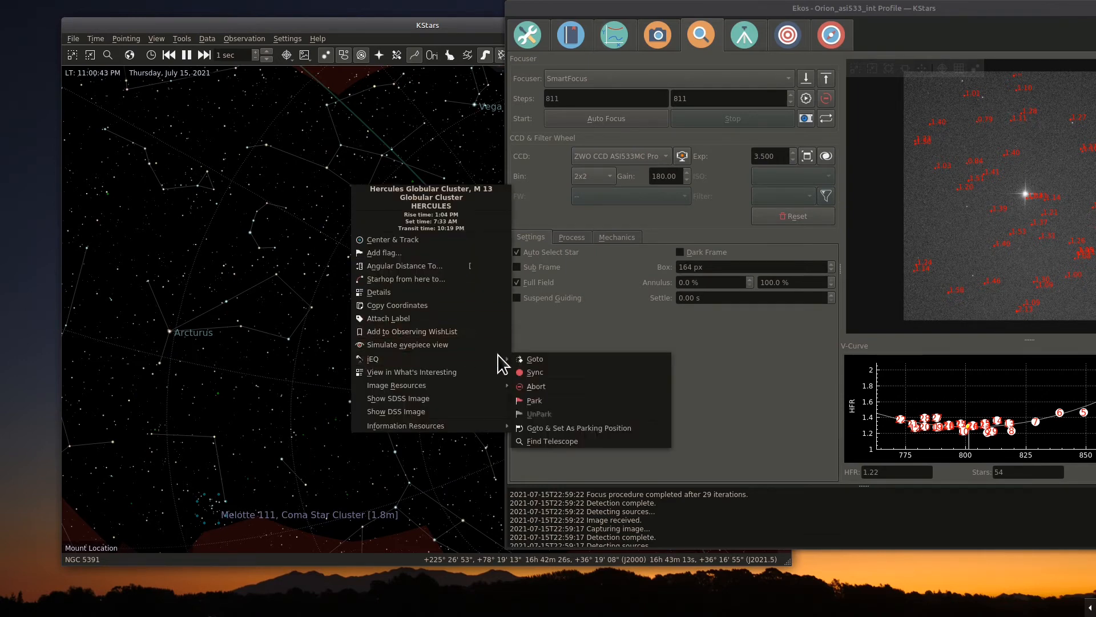
left_click(531, 359)
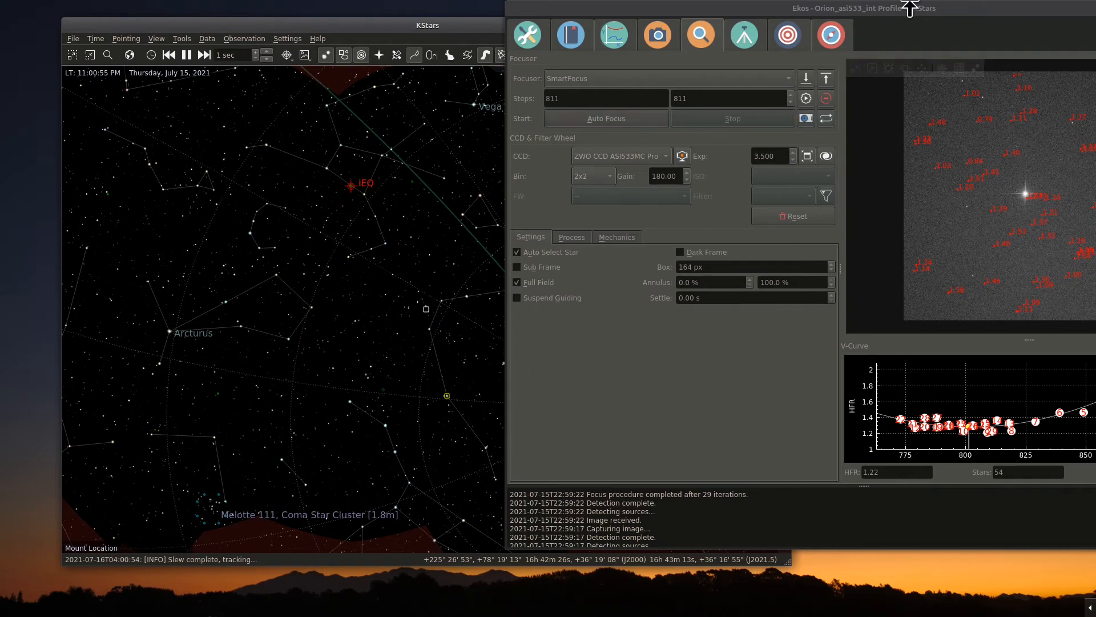
- Bring the whole Ekos window back into view, and capture and solve on M 13 in the align module
left_click_drag(912, 10, 552, 39)
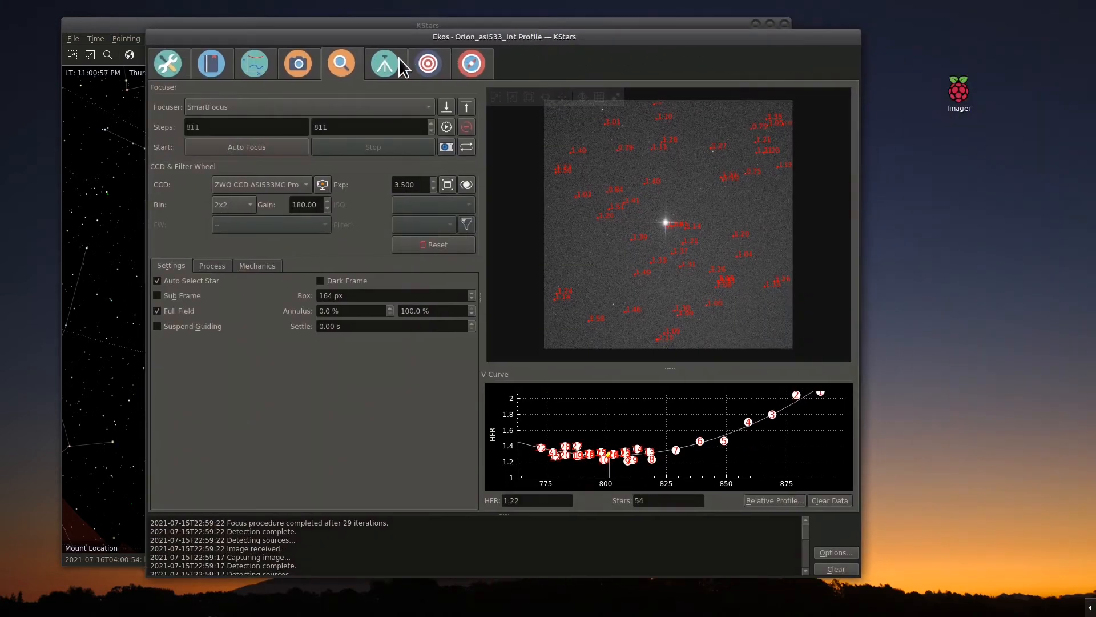
left_click(429, 68)
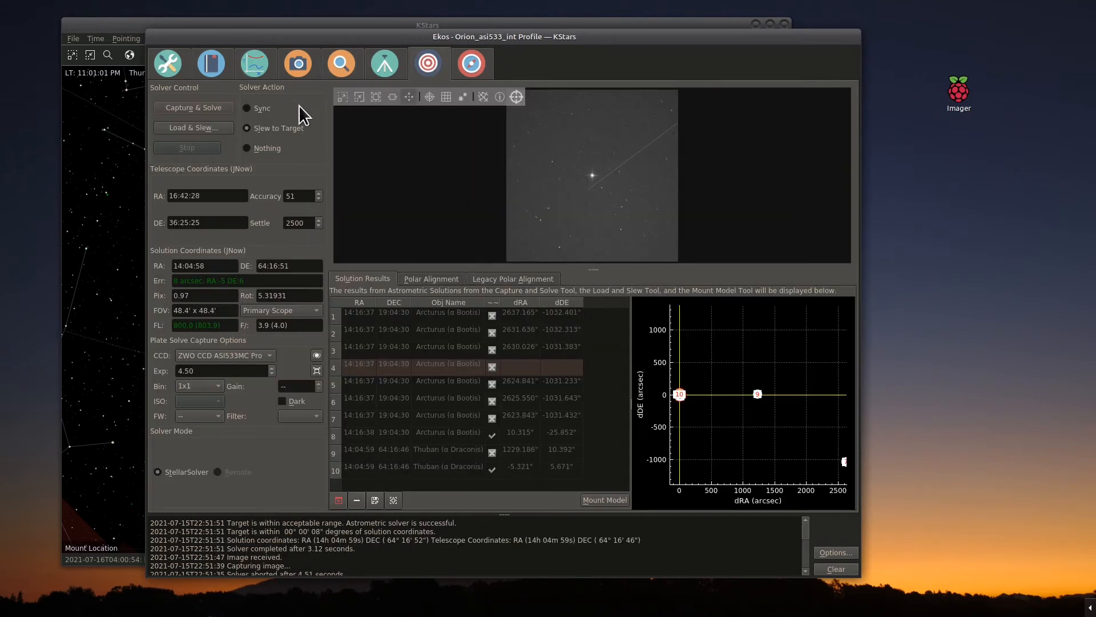
left_click(204, 106)
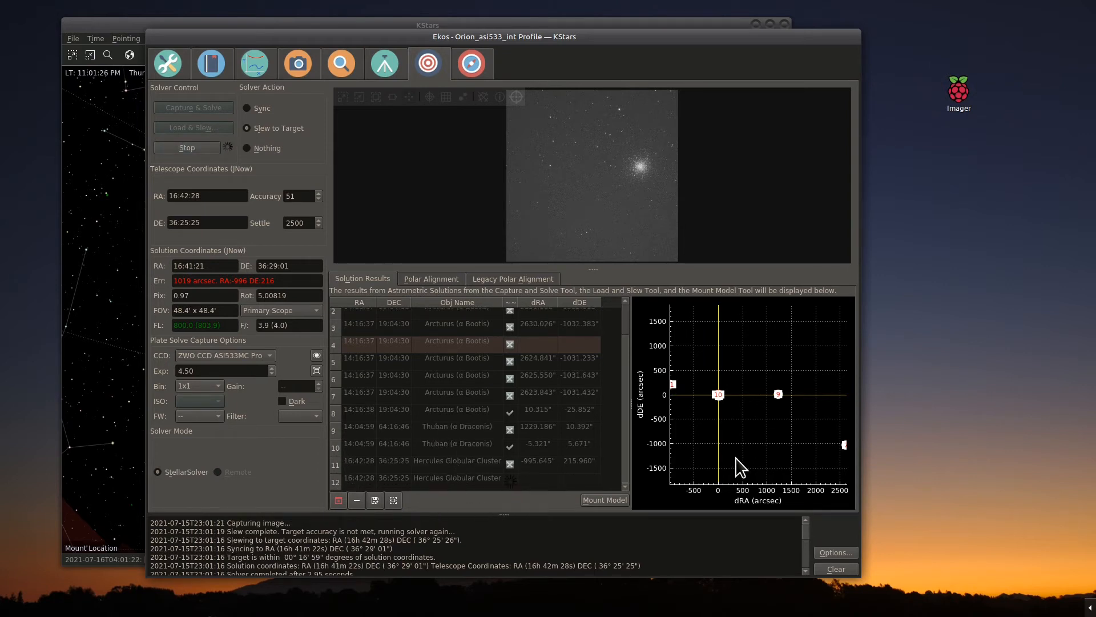
- Examine the alignment error plot to compare the pointing offsets of the two Hercules Globular Cluster solutions
scroll(720, 418, "up", 10)
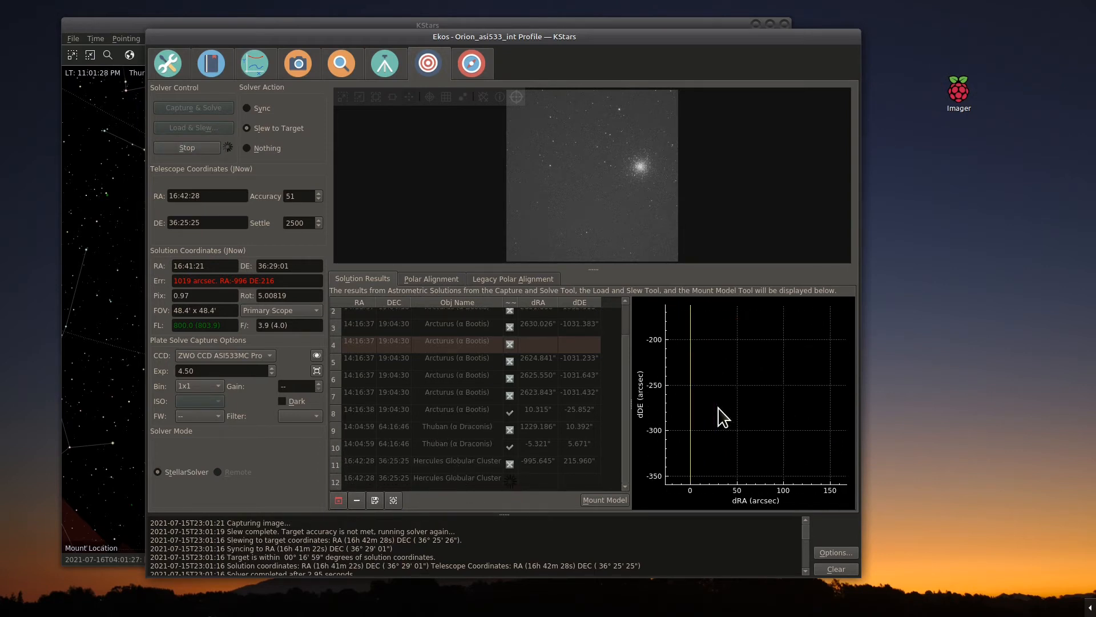
scroll(723, 418, "down", 3)
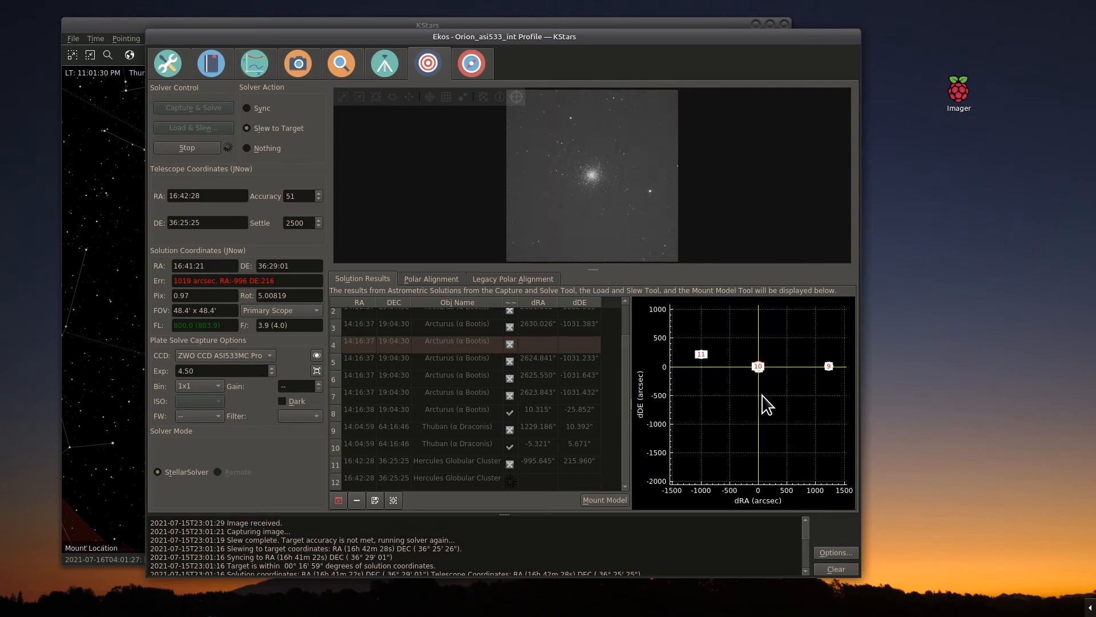
mouse_move(701, 357)
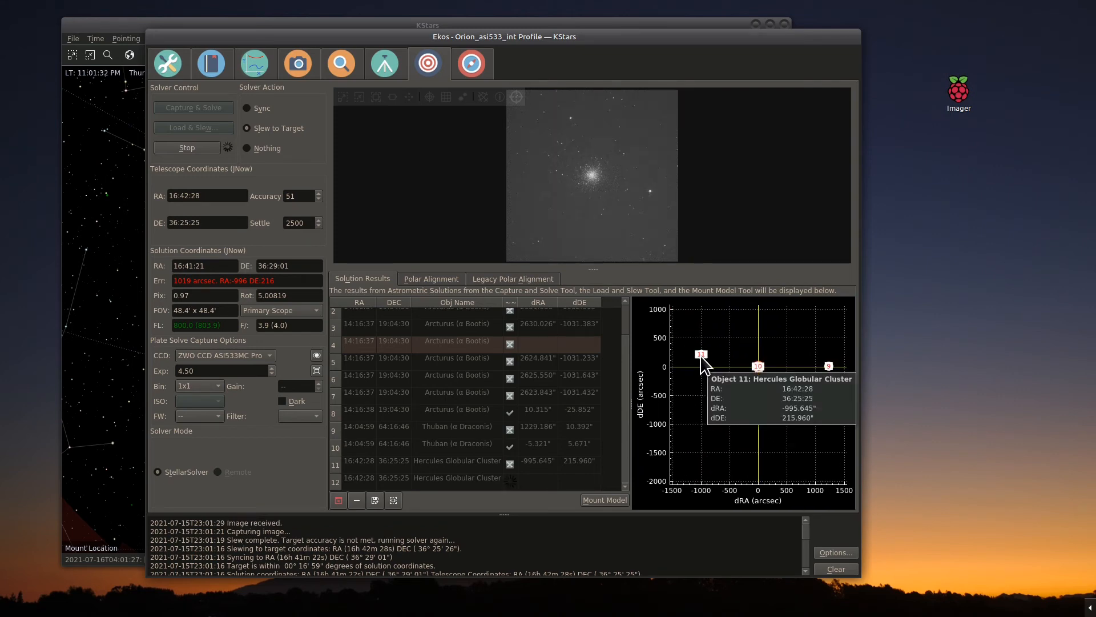
scroll(751, 372, "up", 11)
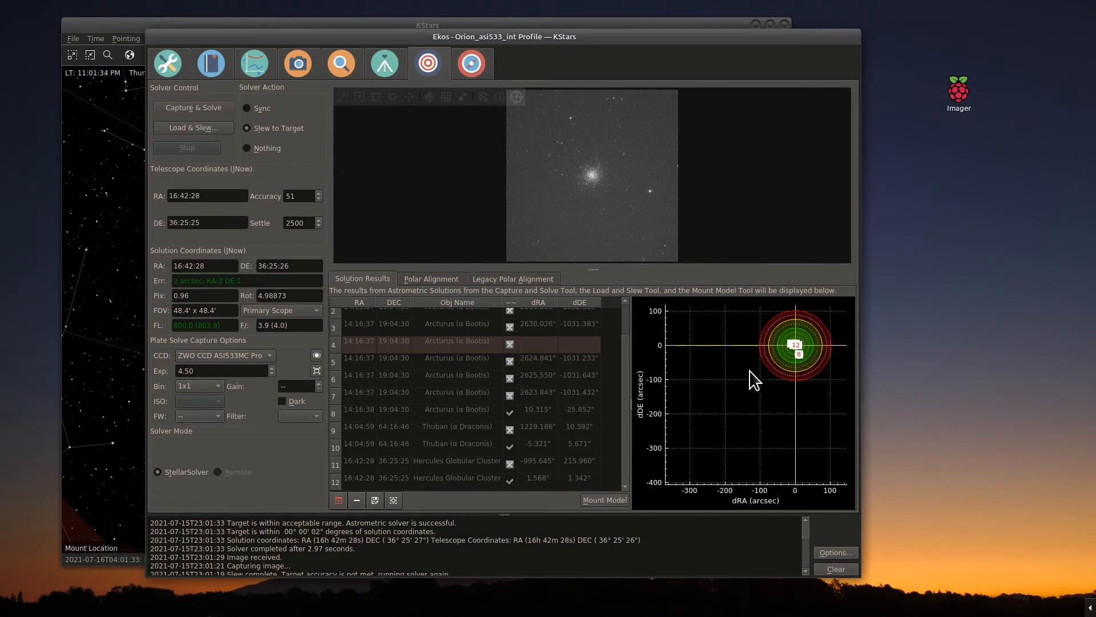
mouse_move(795, 349)
scroll(797, 344, "up", 3)
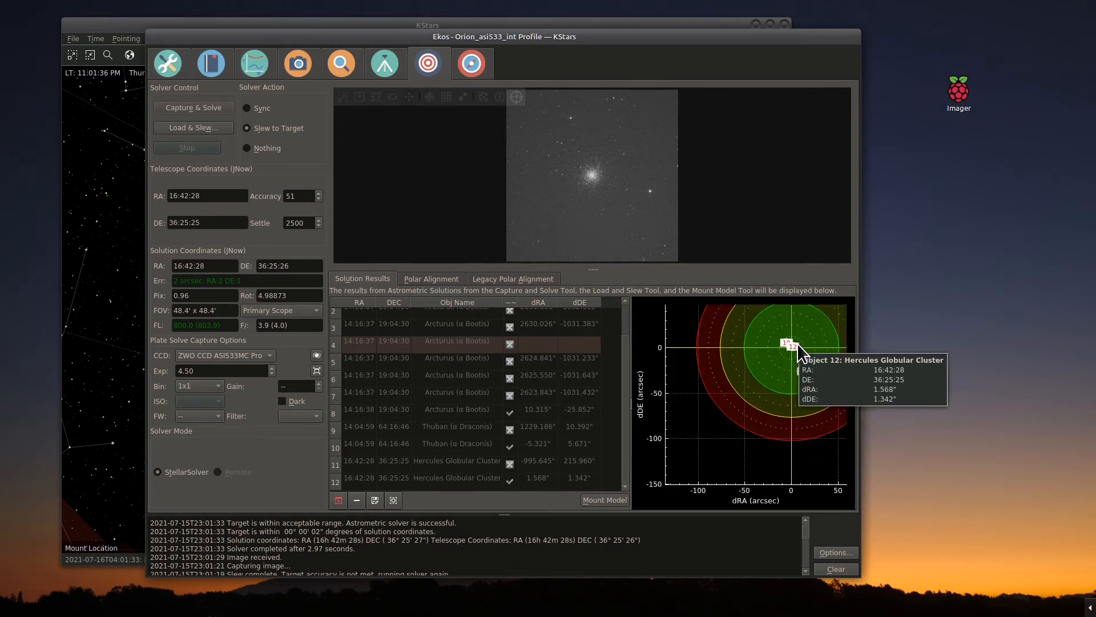
scroll(792, 349, "down", 6)
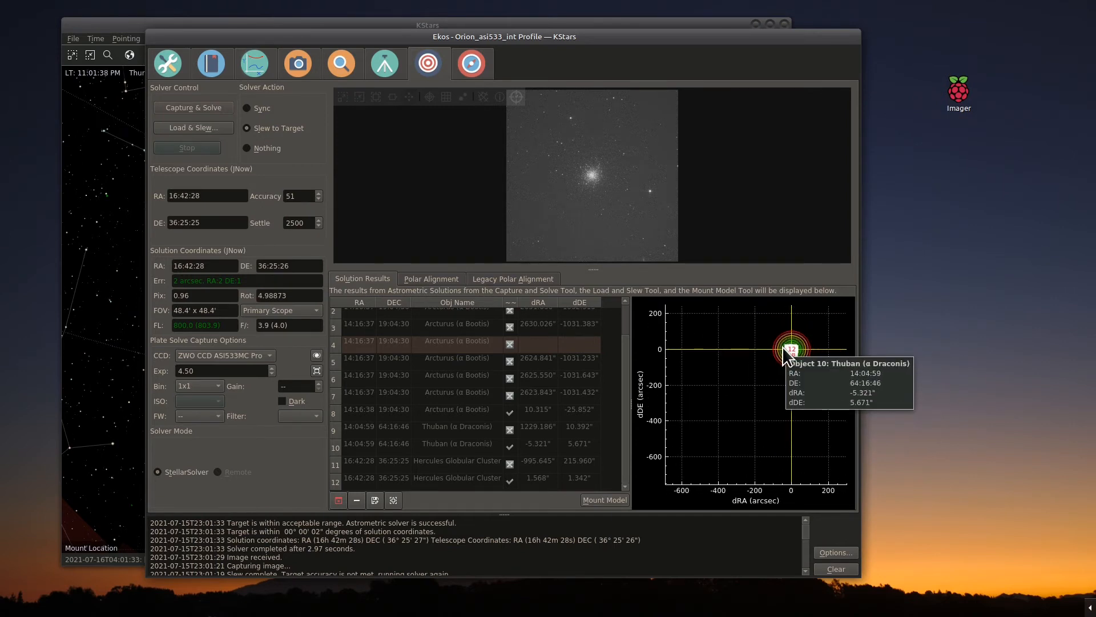
scroll(780, 348, "down", 1)
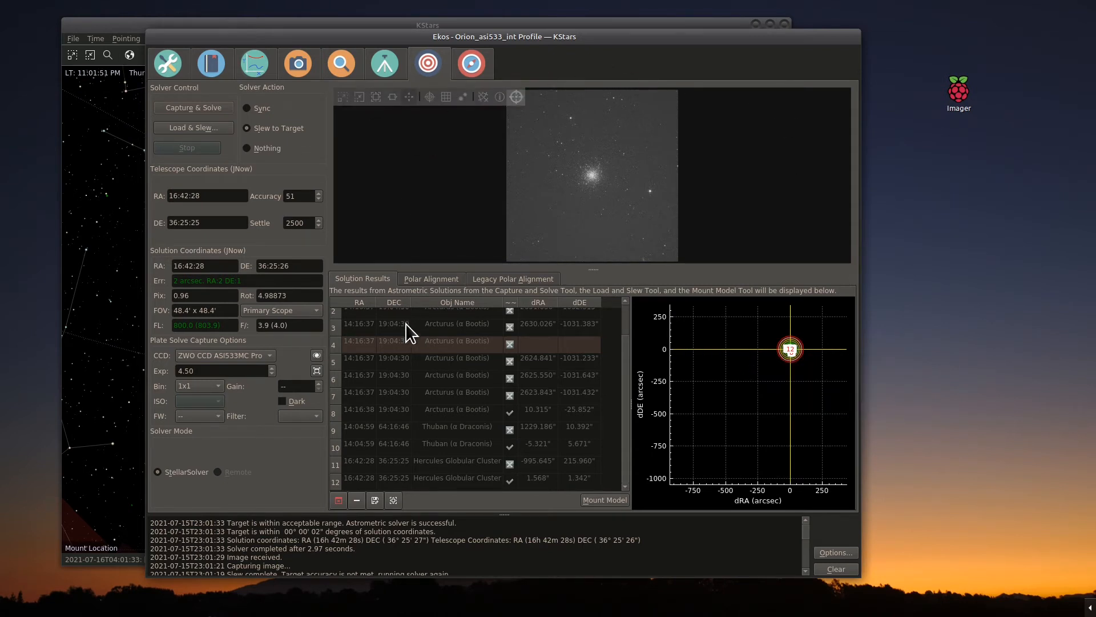
- Open the guide module and review its calibration and guide options without changing them
left_click(471, 64)
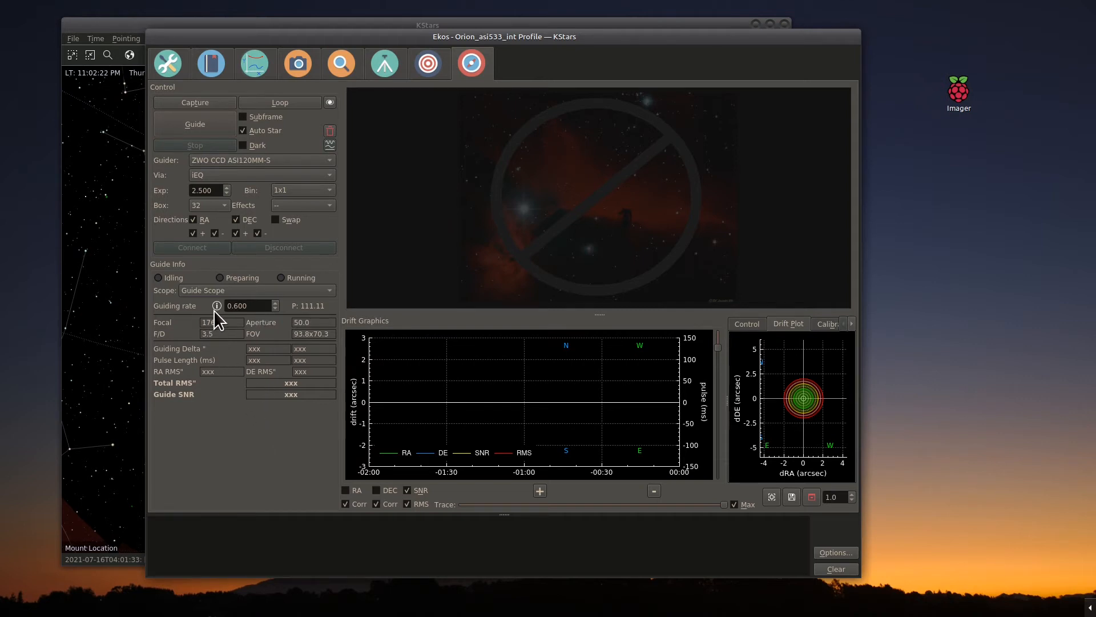
left_click(837, 552)
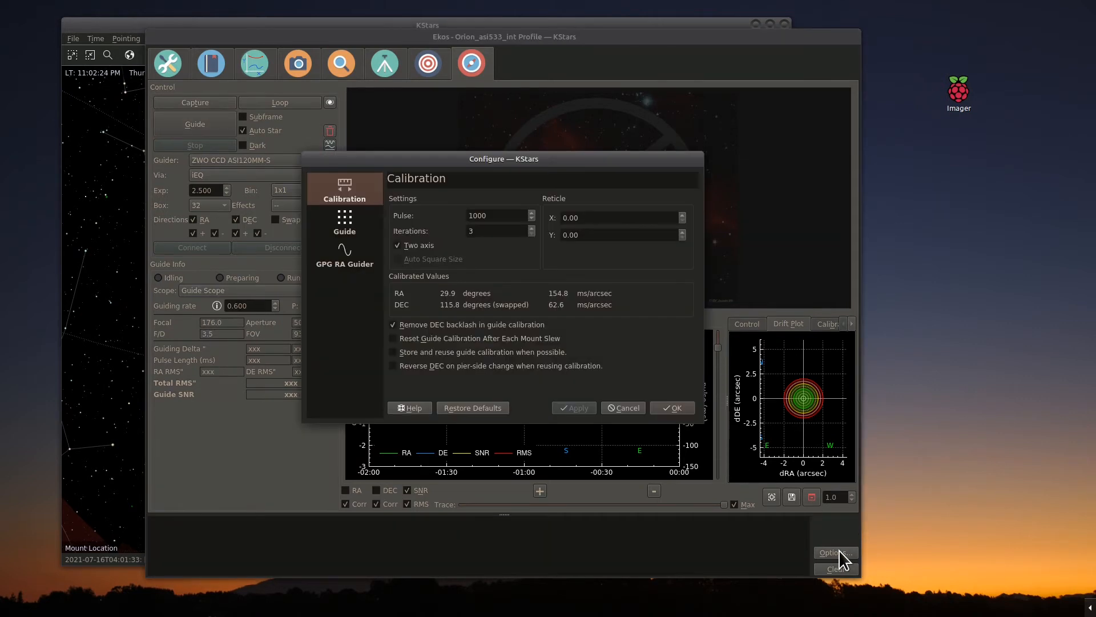
left_click(345, 229)
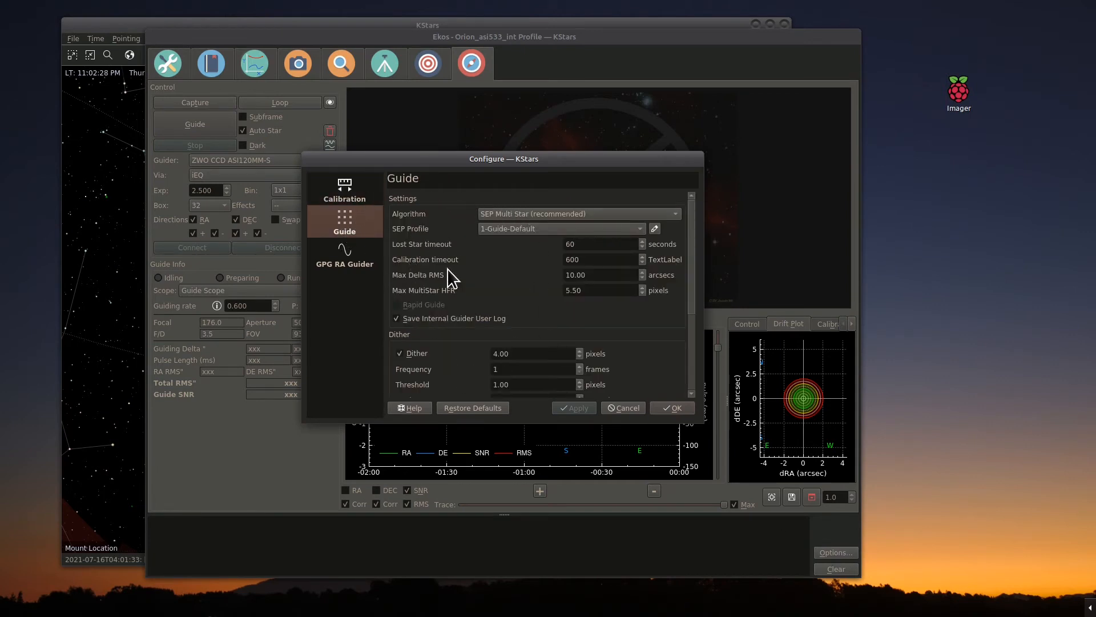
left_click(632, 412)
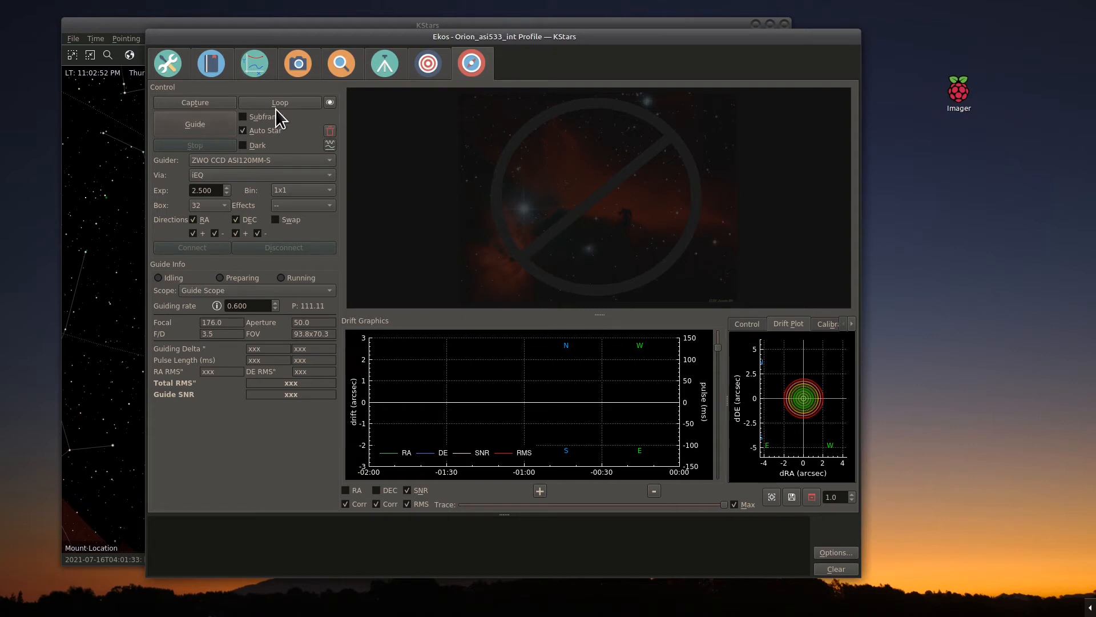
- Start autoguiding with the ZWO CCD ASI120MM-S via the iEQ mount, and follow the calibration and drift plots
left_click(199, 124)
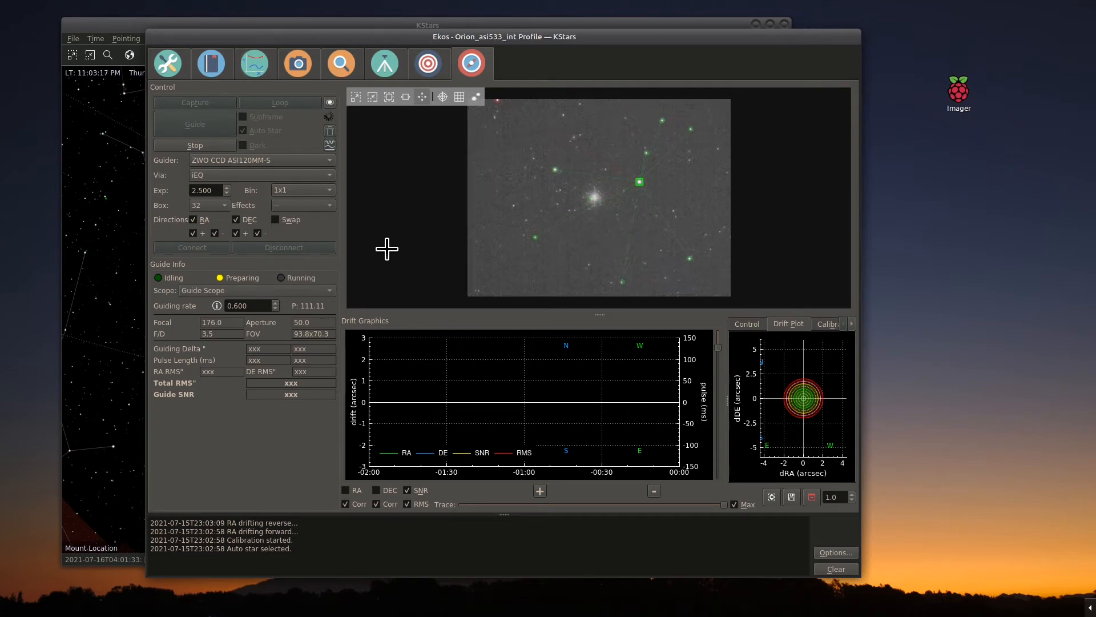
left_click(827, 325)
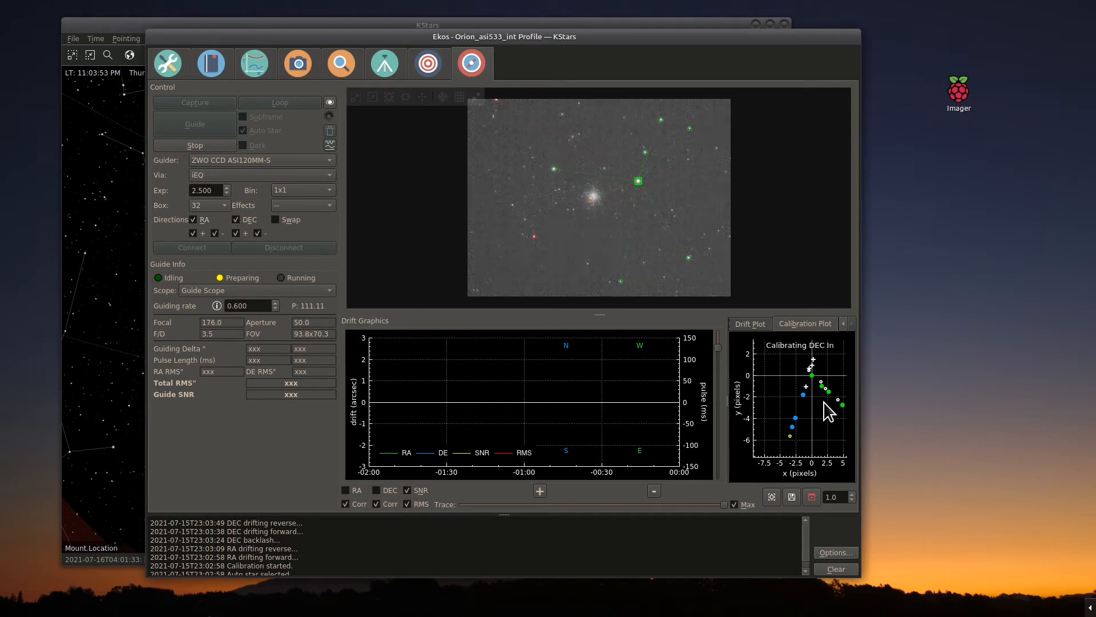
left_click(760, 324)
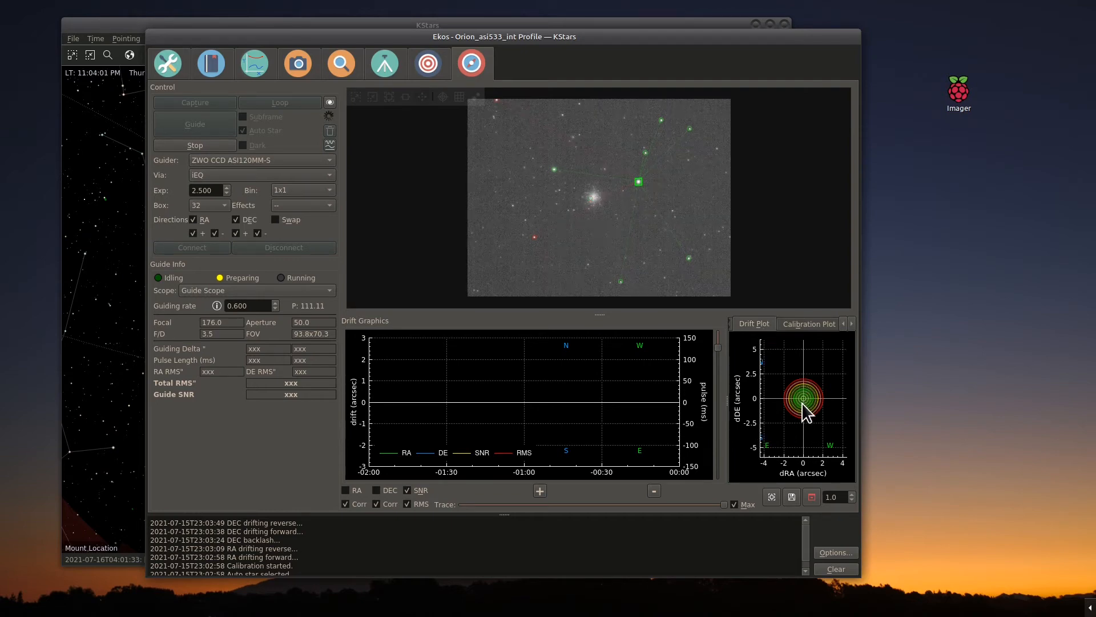
scroll(802, 402, "up", 2)
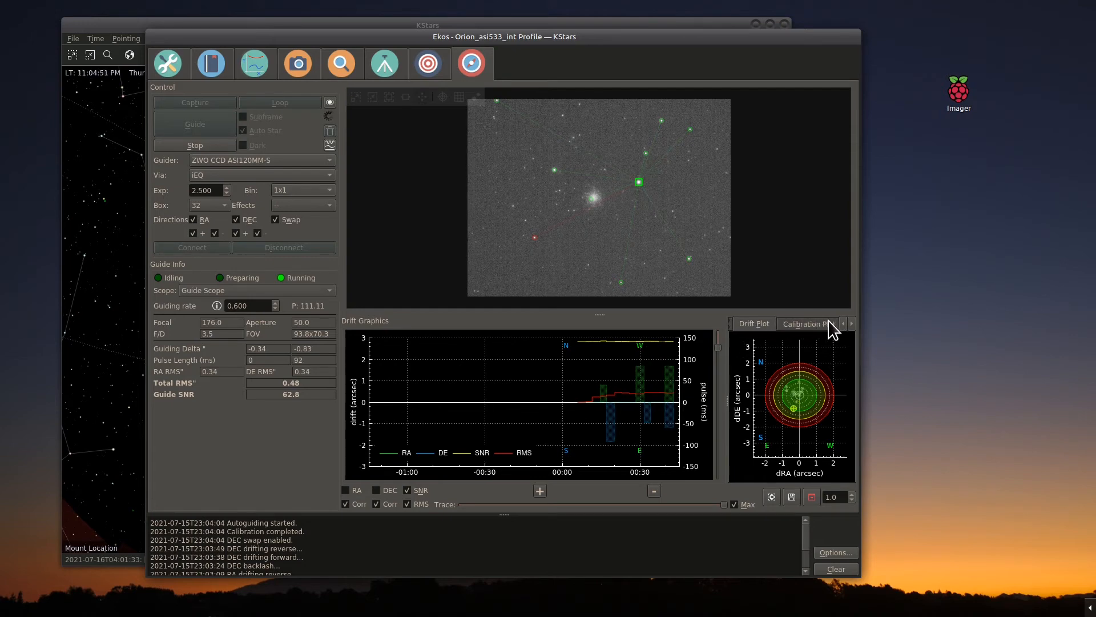
- Check the guiding control parameters, and set the drift plot's accuracy radius to 2.0
left_click(731, 324)
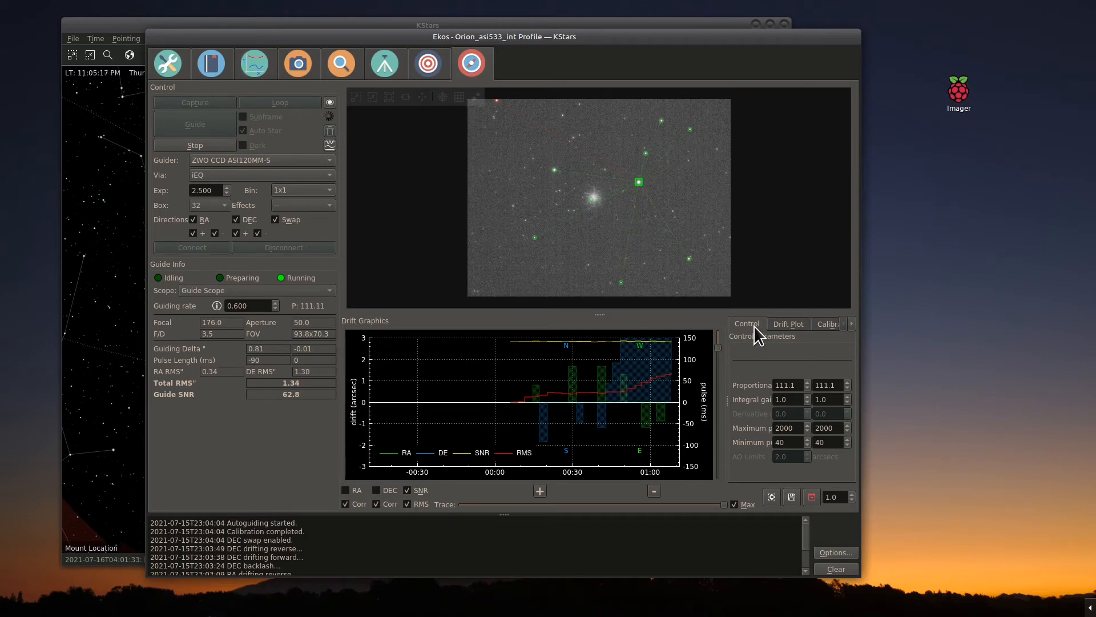
left_click(781, 324)
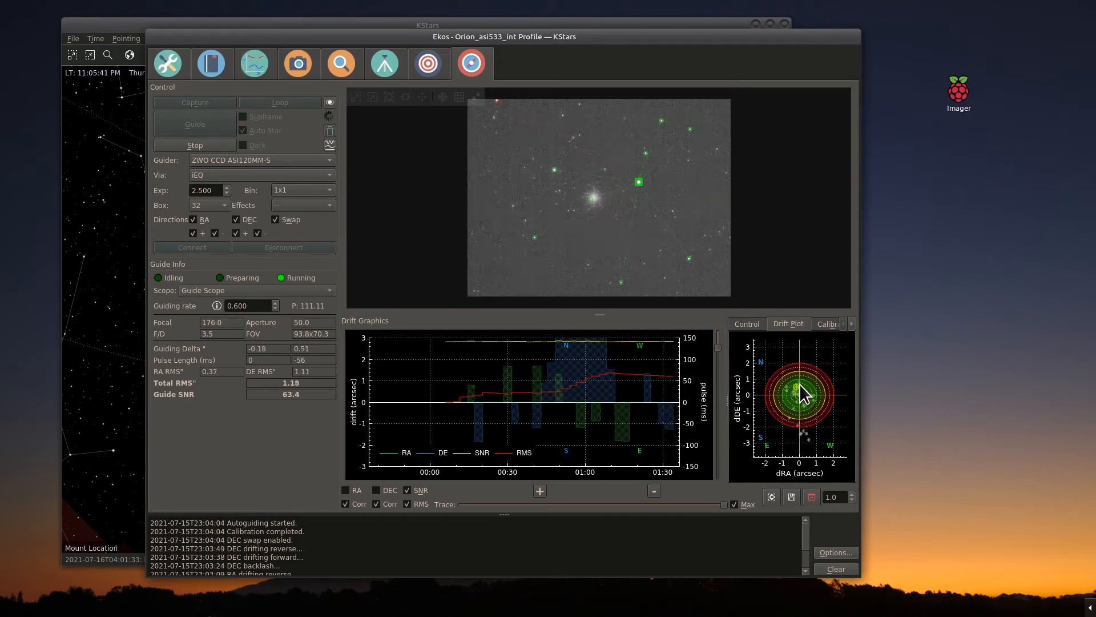
left_click(851, 493)
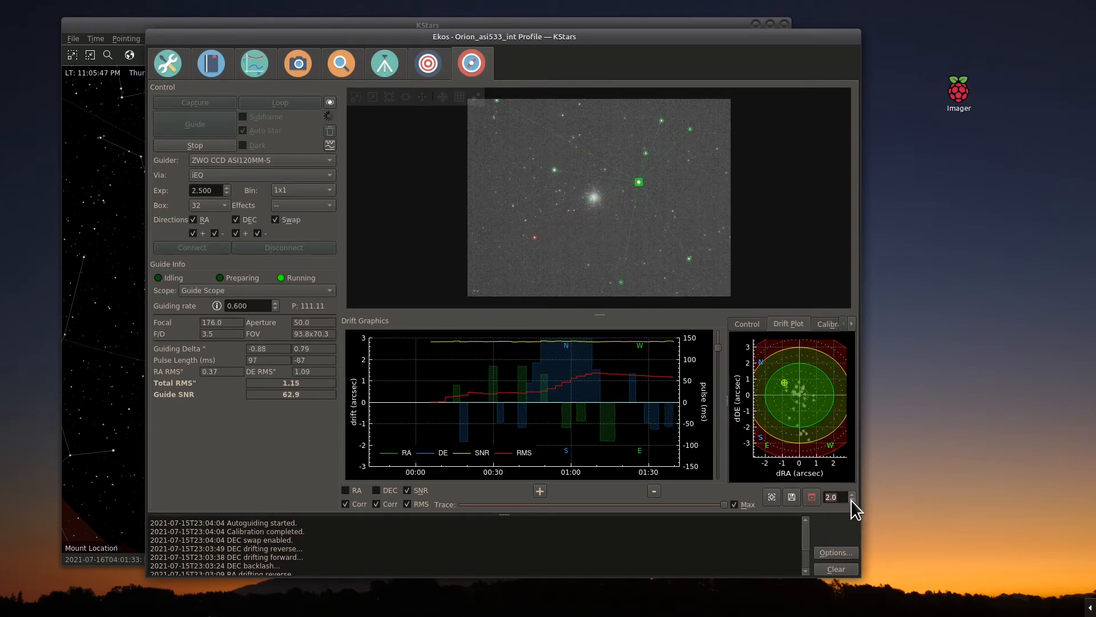
scroll(793, 411, "down", 2)
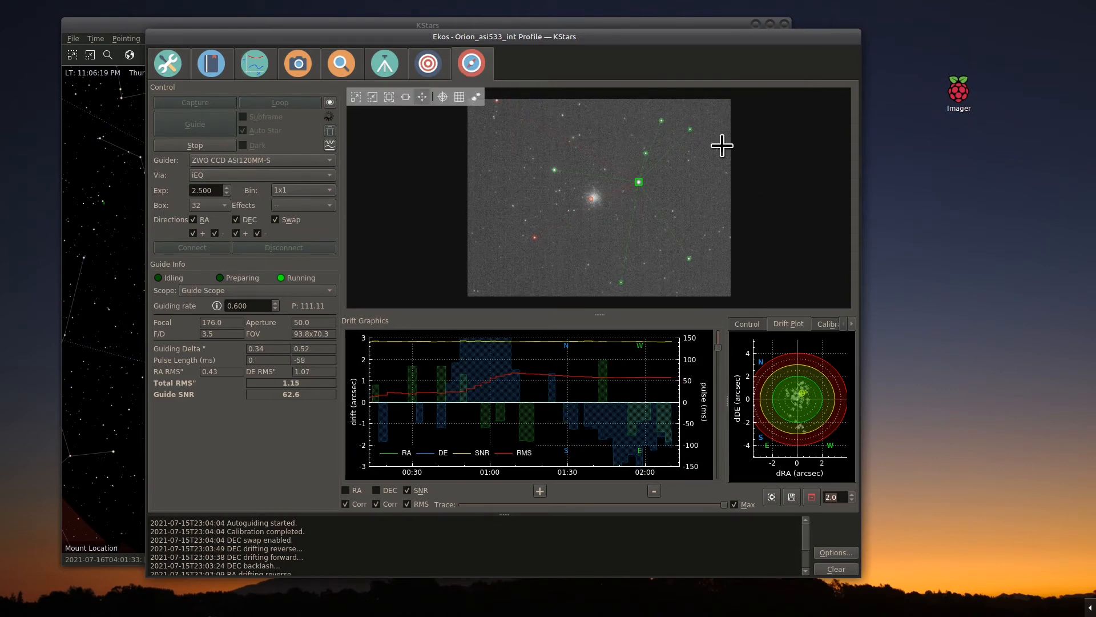
- Open the capture module and set the exposure to 30 seconds and the count to 10
left_click(294, 66)
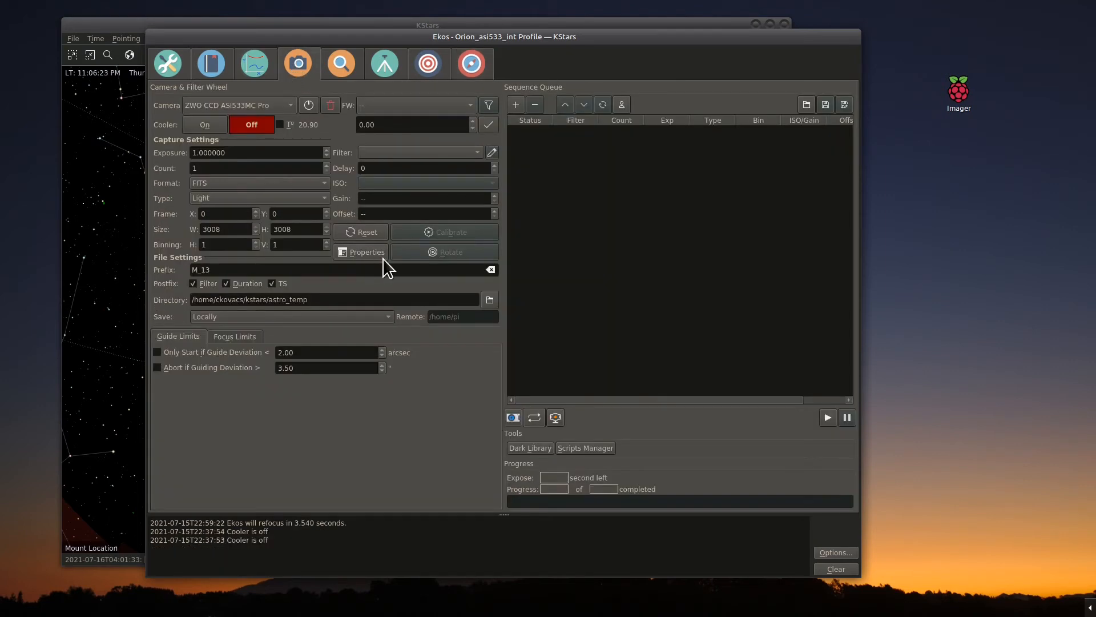
left_click_drag(234, 152, 185, 156)
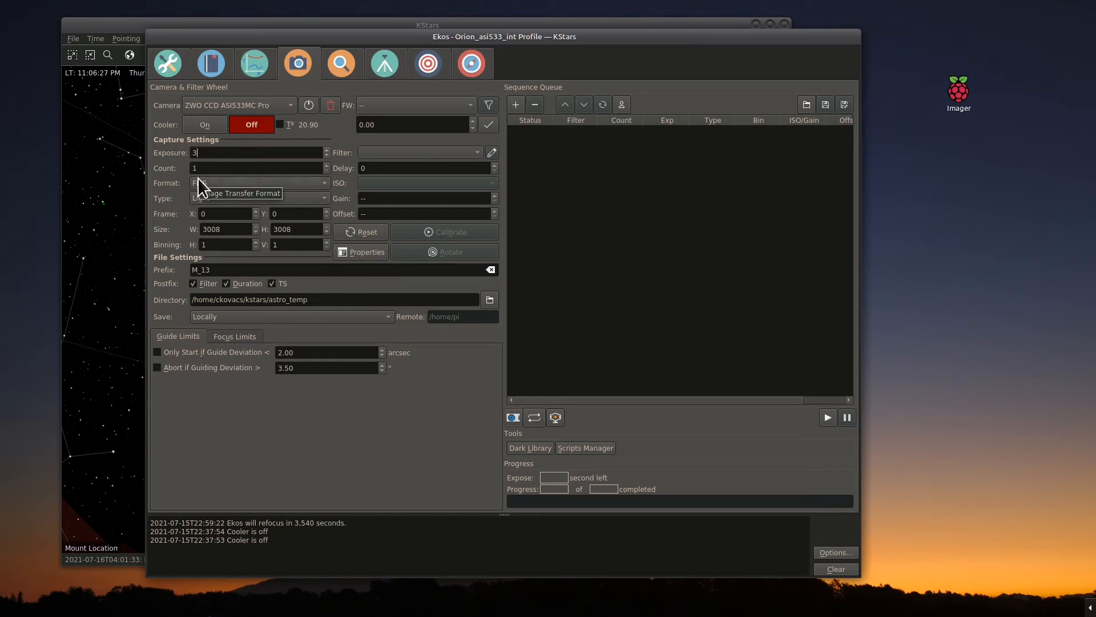
left_click(203, 168)
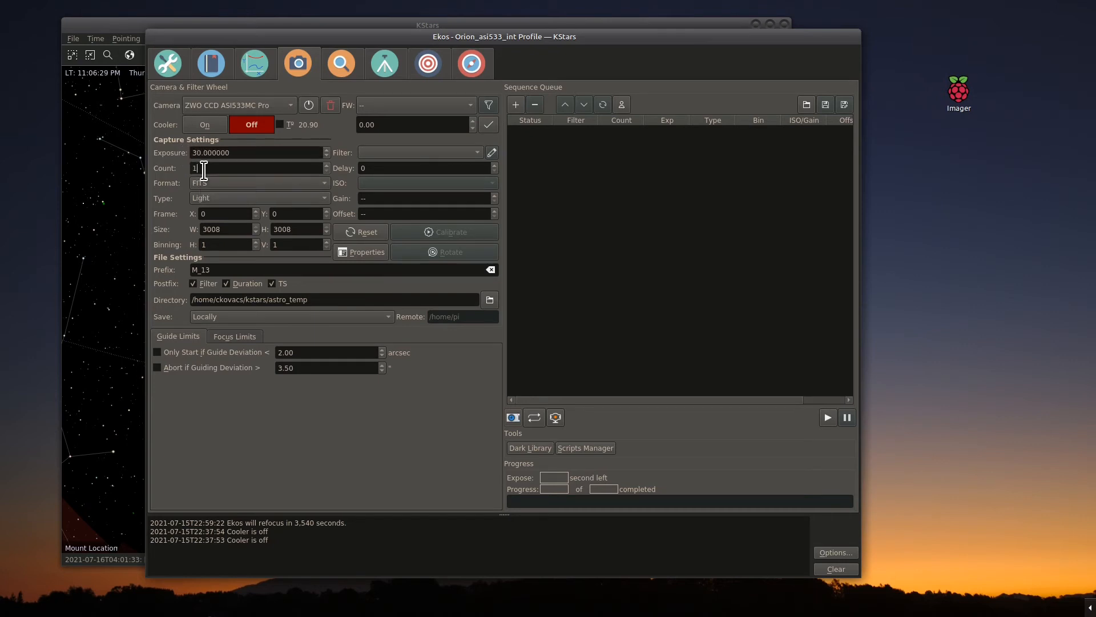
type("10")
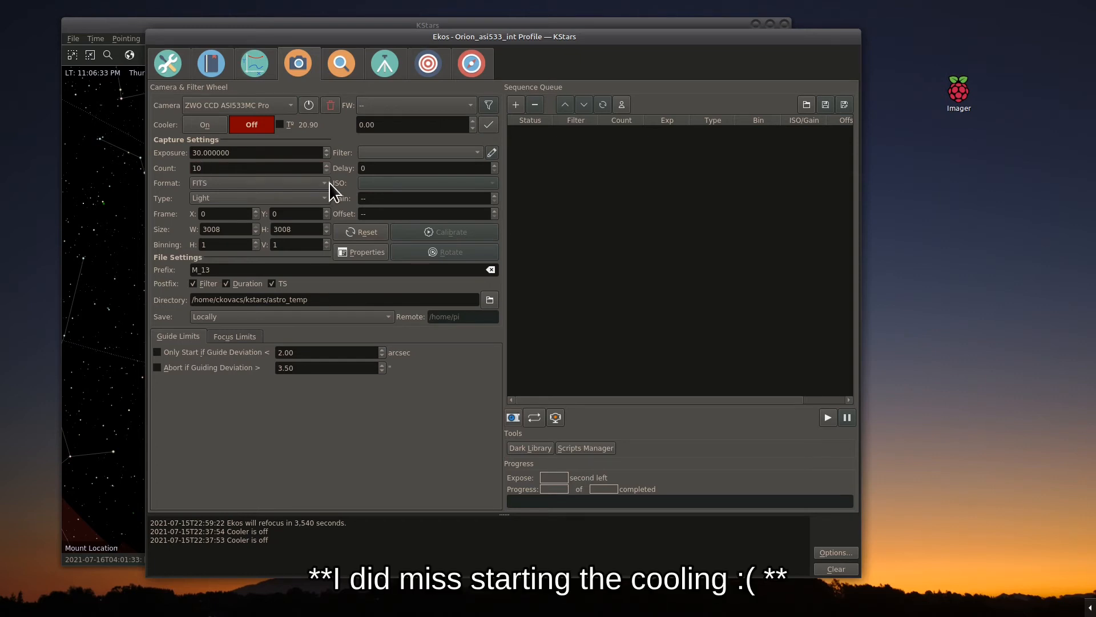
- Set the gain to 100 and offset to 10, and enable the start and abort guide deviation limits at 2.00 and 3.50
left_click(380, 198)
type("100")
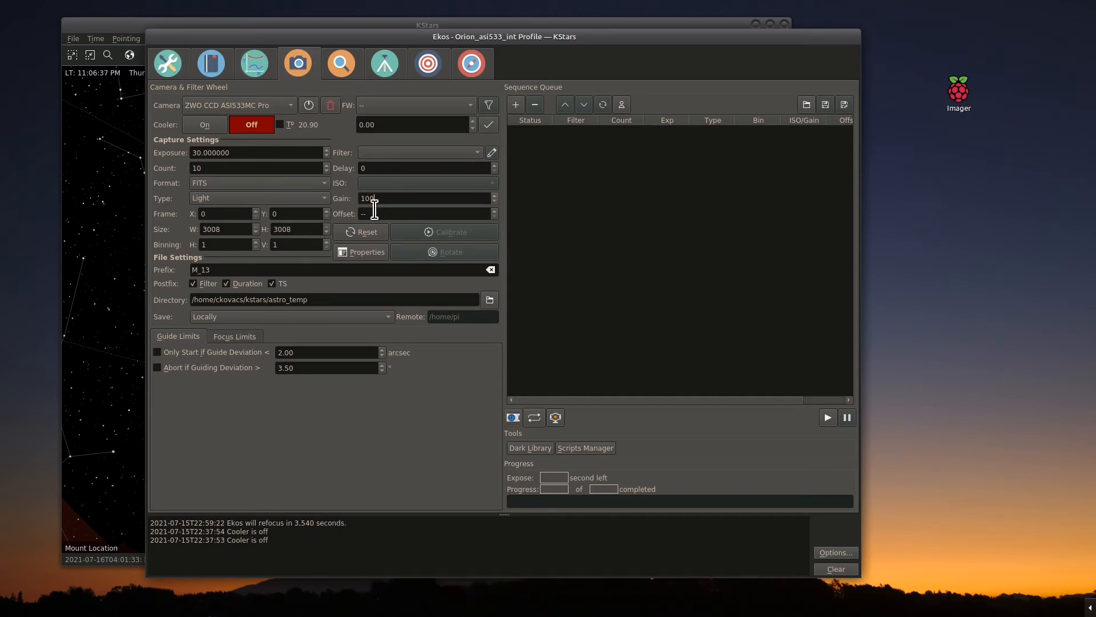
left_click(375, 213)
type("10")
left_click(297, 368)
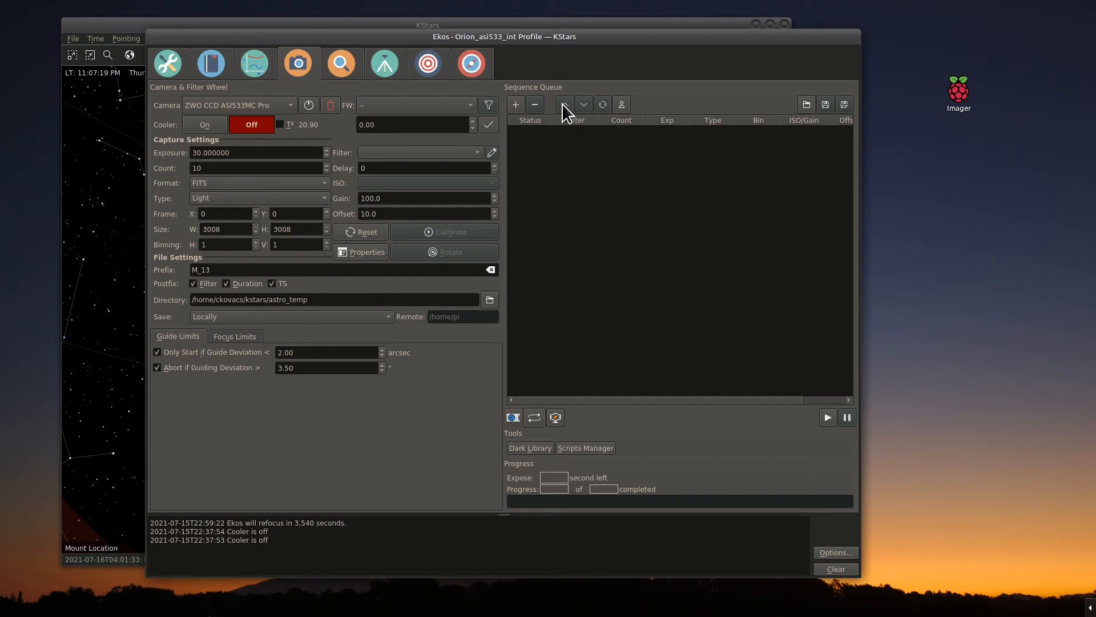
- Add the 10 x 30 s light job to the sequence queue, start it, and follow the captures in the summary
left_click(515, 104)
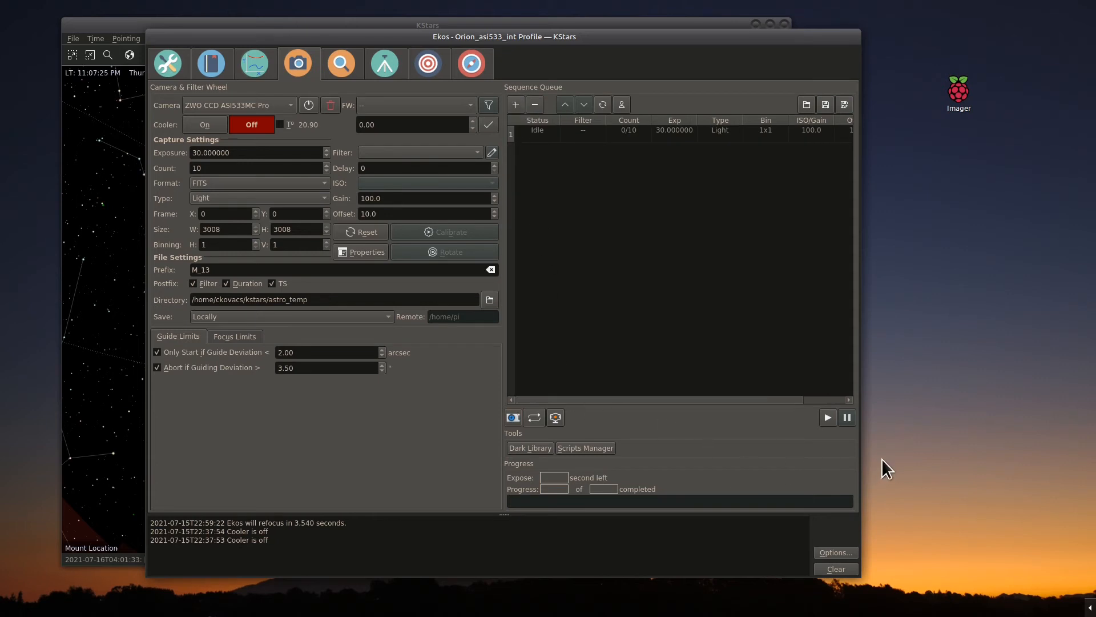
left_click(828, 416)
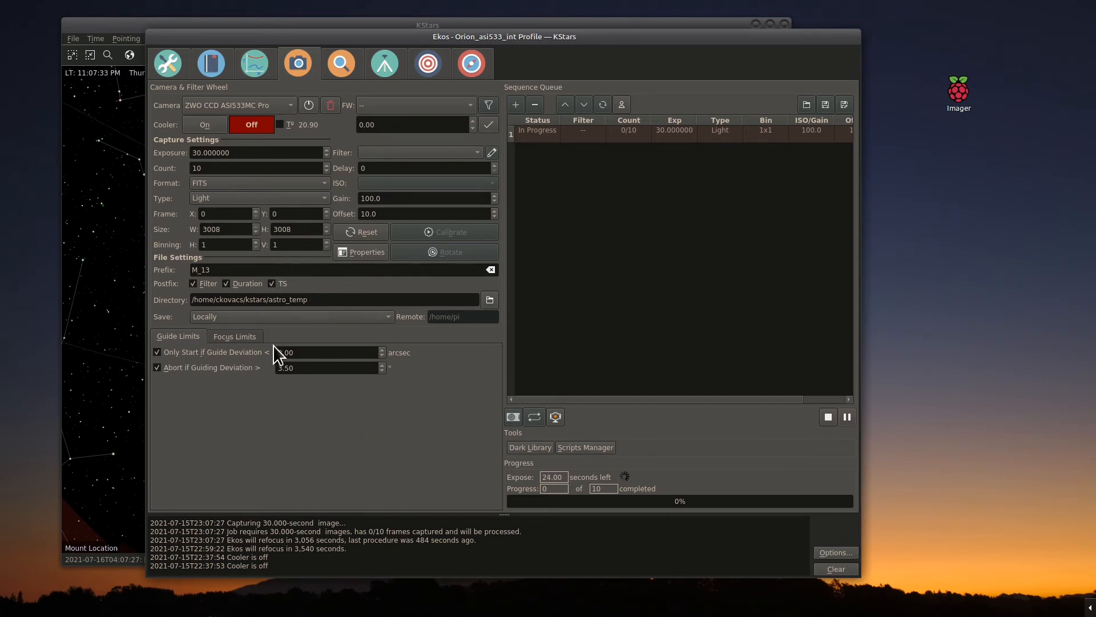
left_click(167, 64)
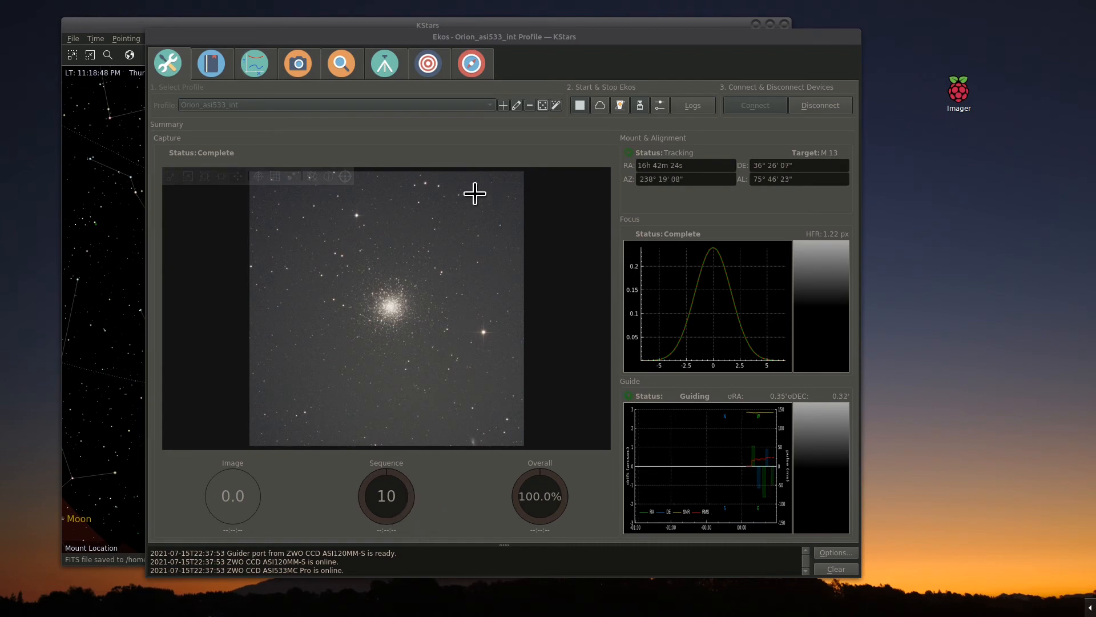
- Reset the status of all jobs in the capture queue and start the sequence again
left_click(304, 65)
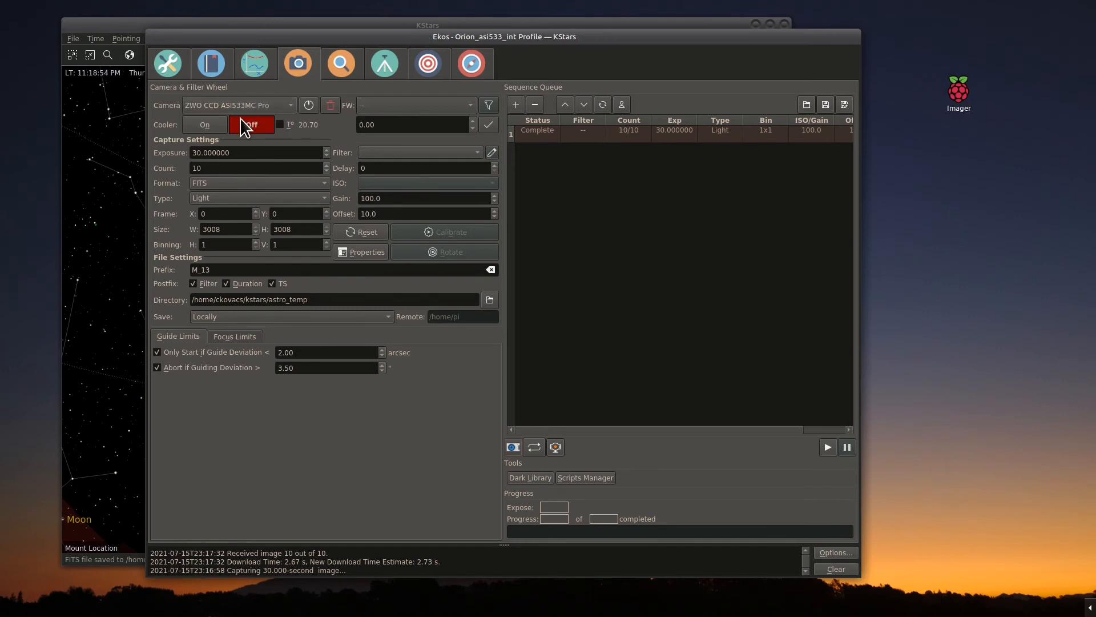
left_click(602, 105)
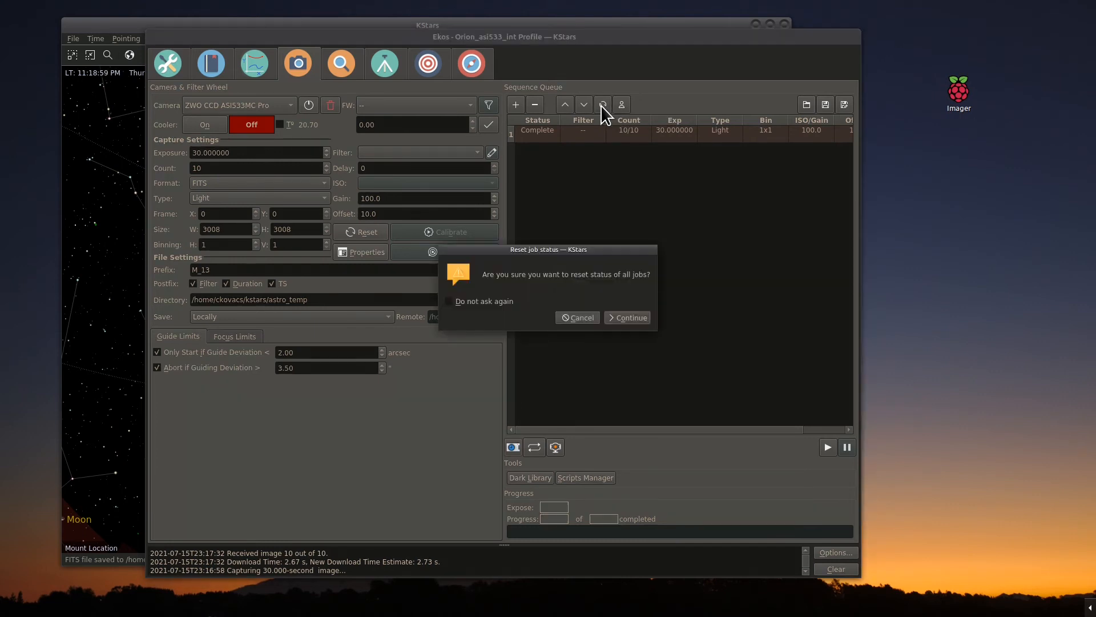
left_click(631, 315)
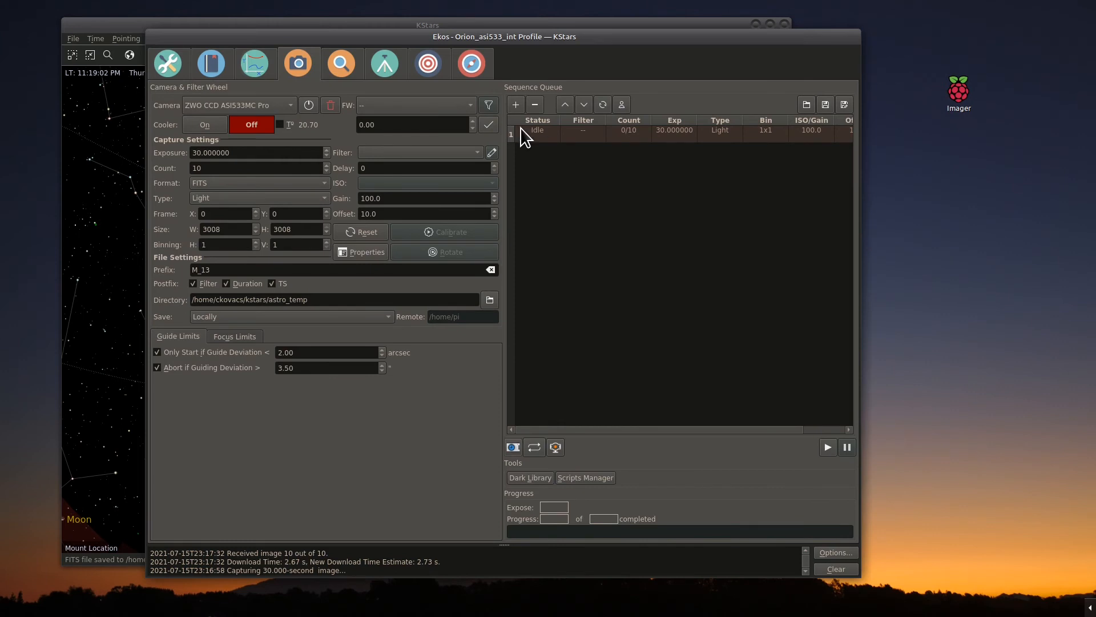
left_click(824, 447)
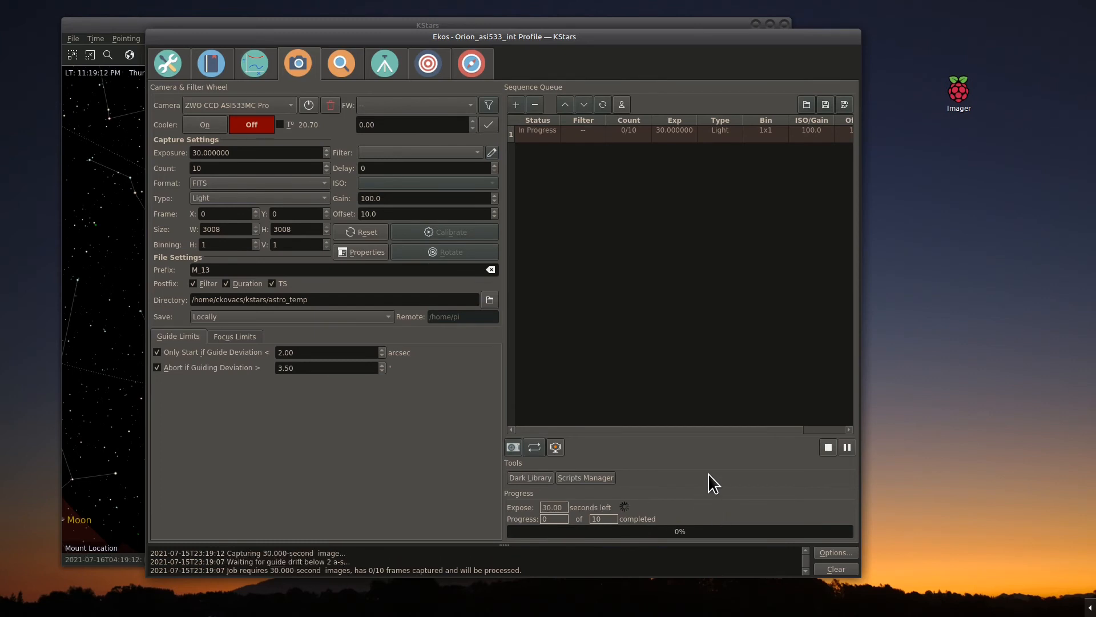
- Check the capture summary and guide drift plots, and pause the imaging sequence after the current exposure
left_click(176, 65)
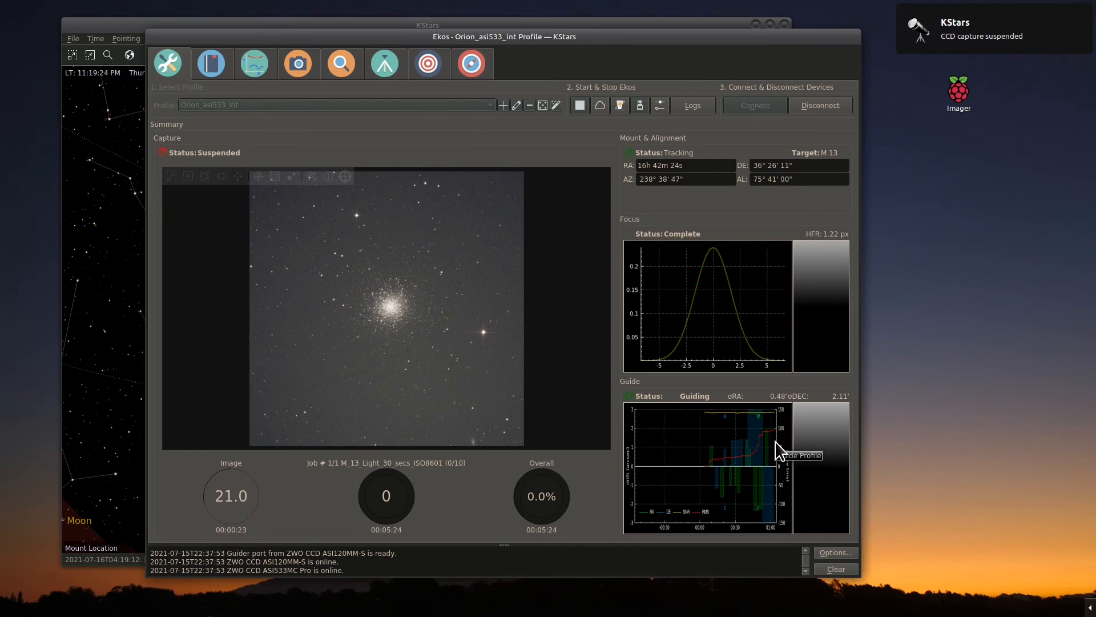
left_click(476, 70)
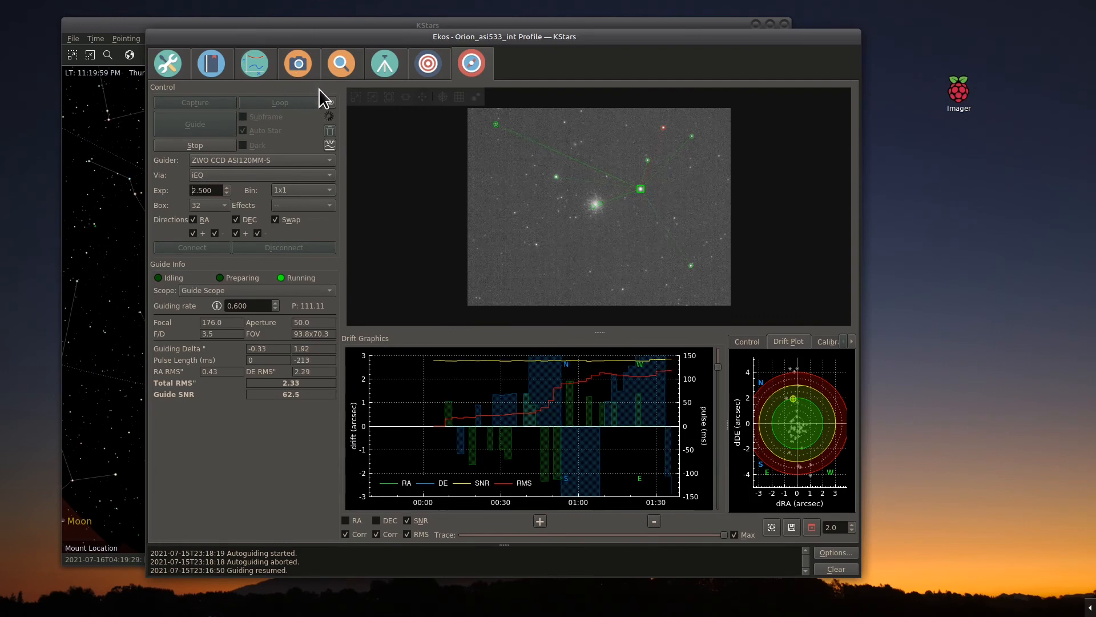
left_click(301, 65)
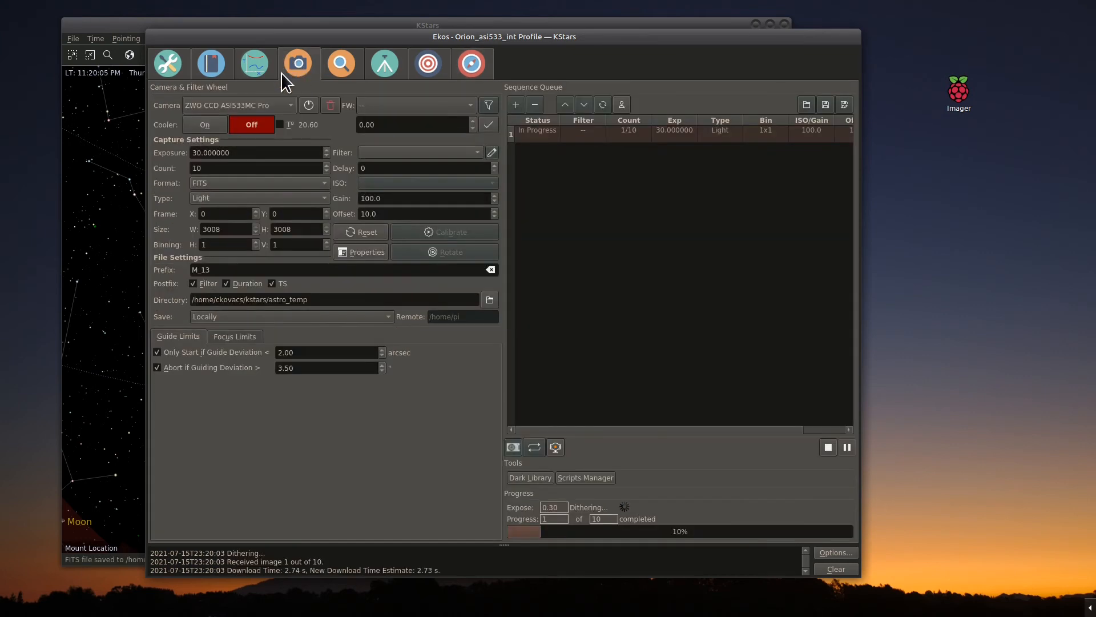
left_click(847, 446)
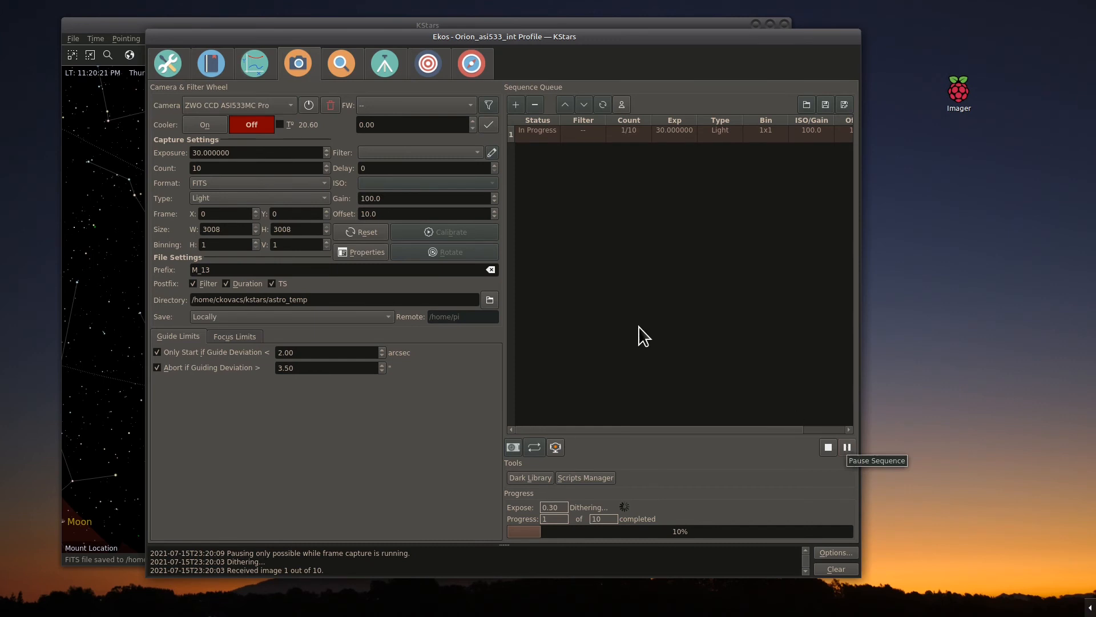
left_click(163, 62)
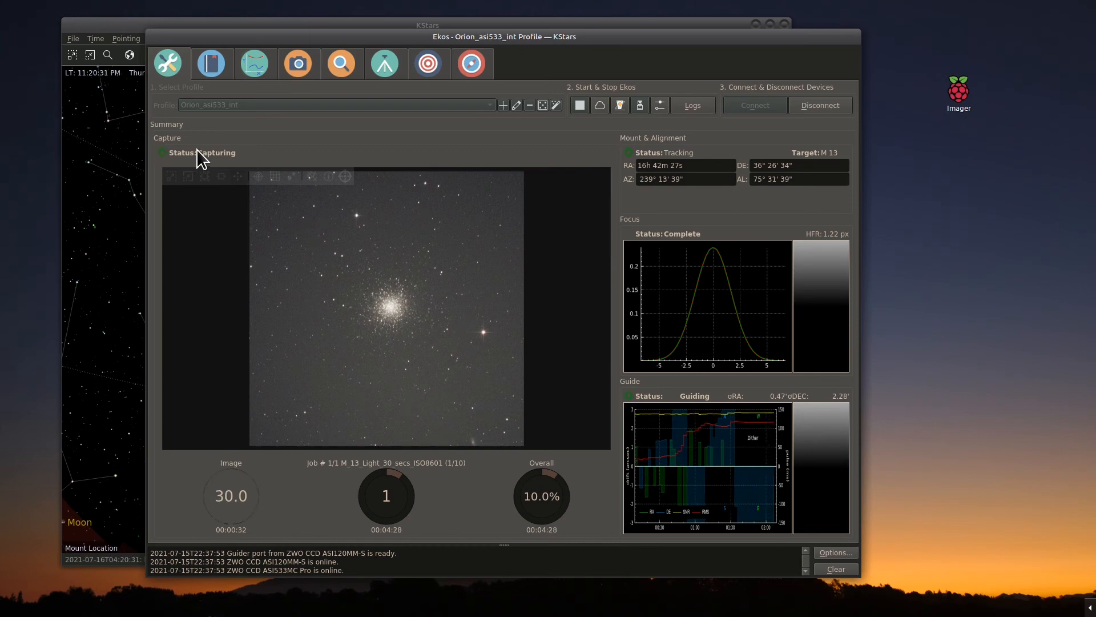
left_click(297, 63)
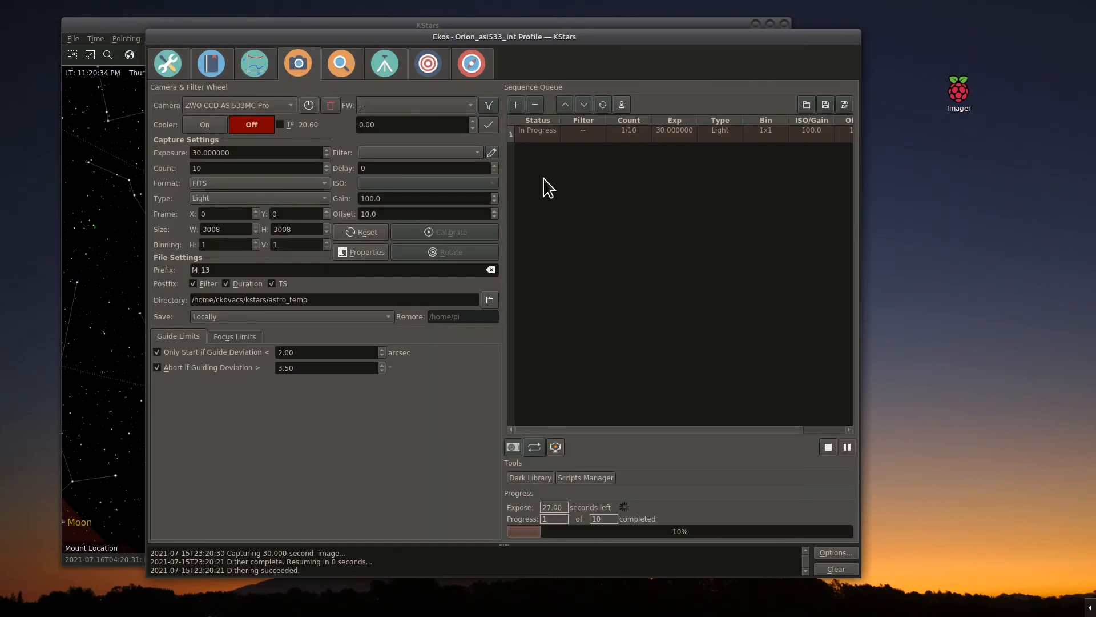
left_click(847, 448)
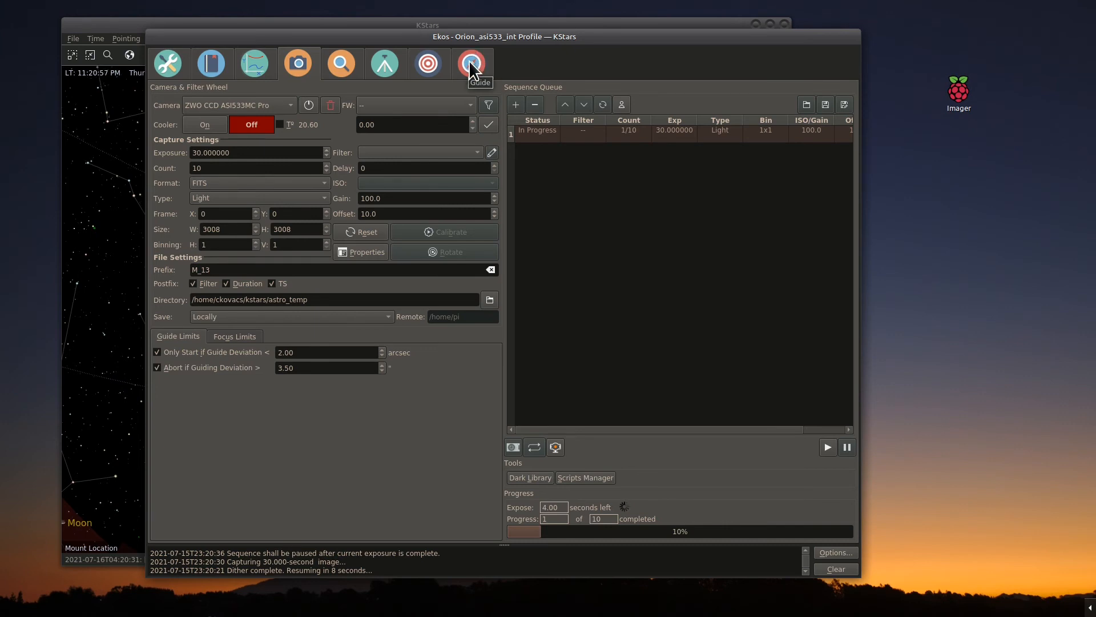
- Stop autoguiding in the guide module and clear its calibration
left_click(470, 62)
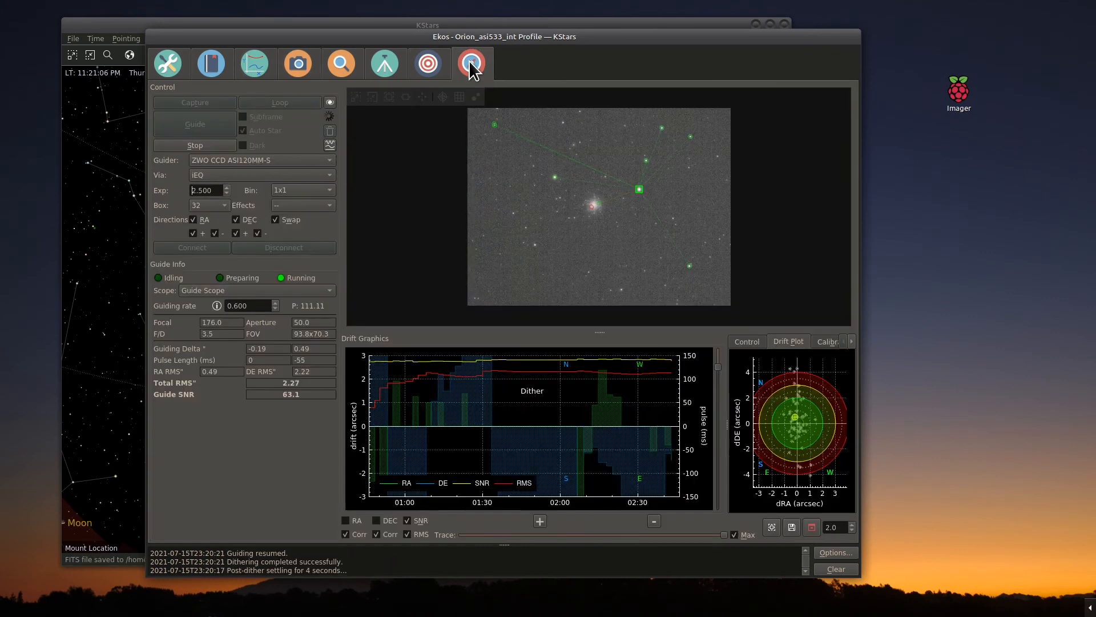
left_click(213, 146)
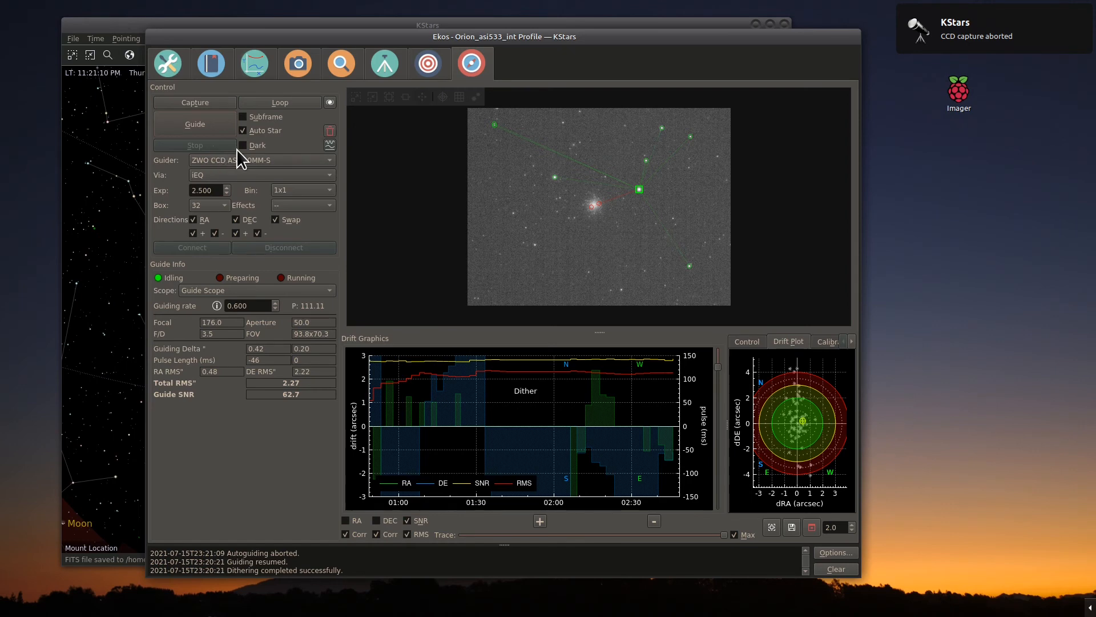
left_click(330, 132)
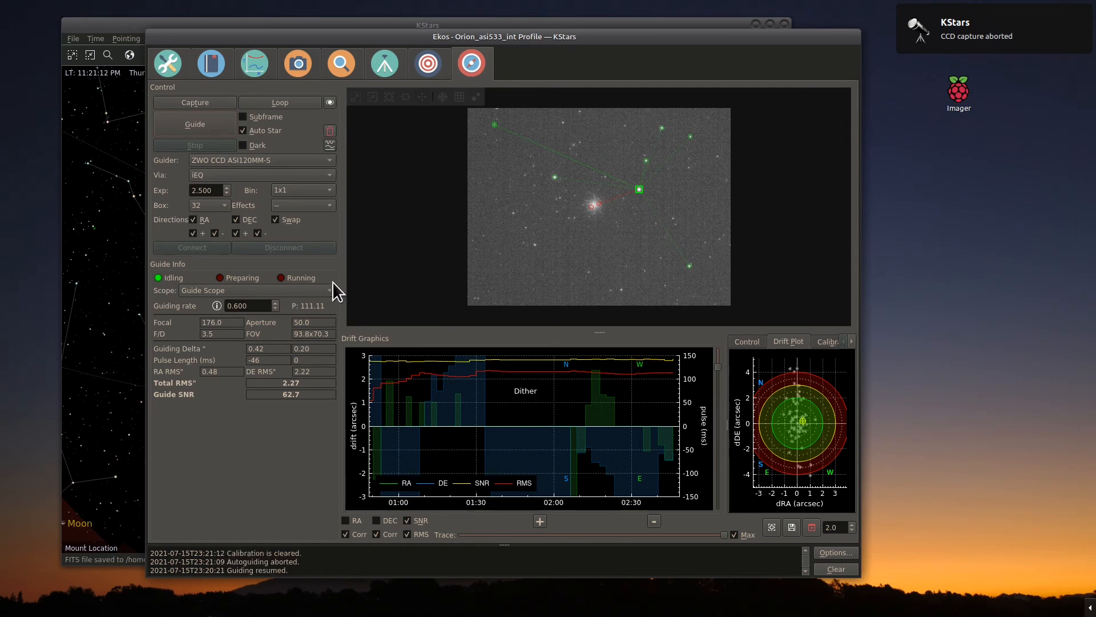
- Begin recalibrating the guider, abort it, set the guide camera binning to 2x2, and restart autoguiding
left_click(194, 124)
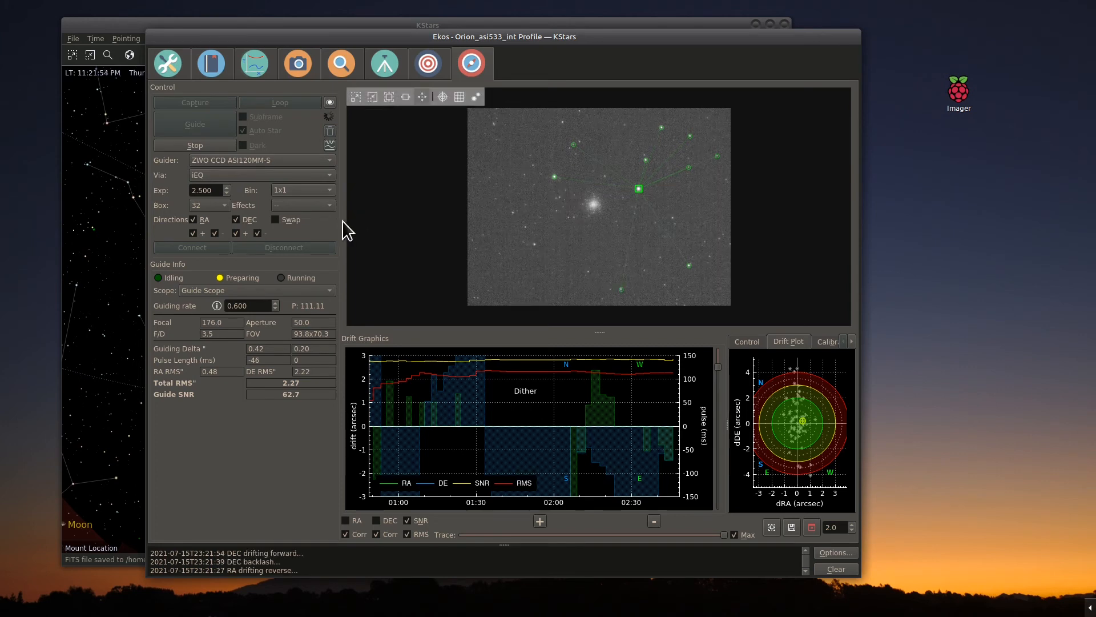
left_click(200, 144)
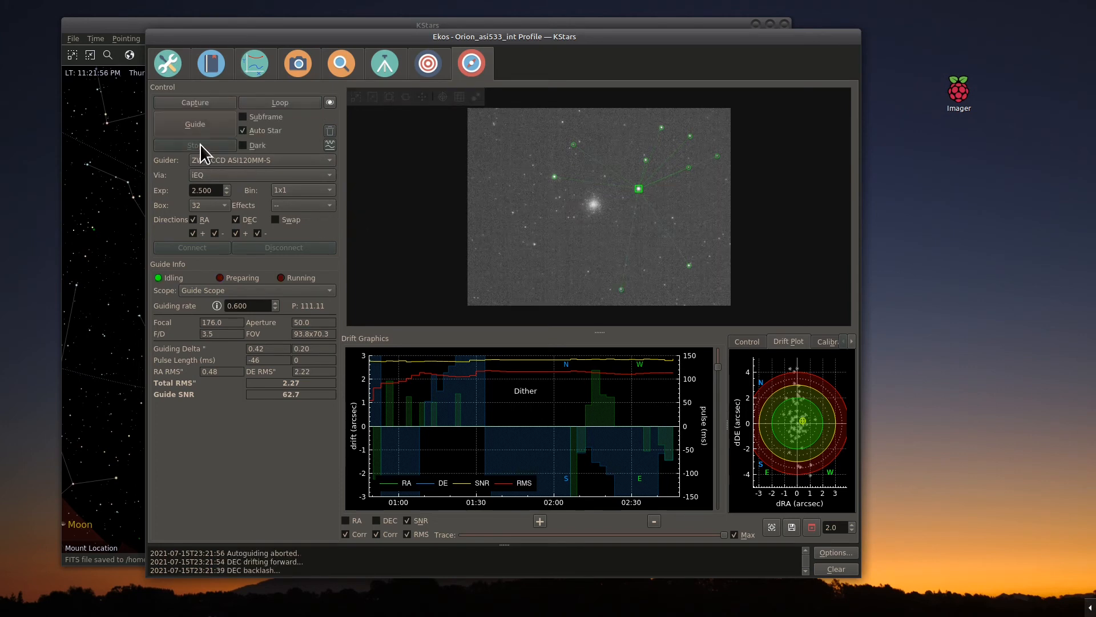
left_click(329, 190)
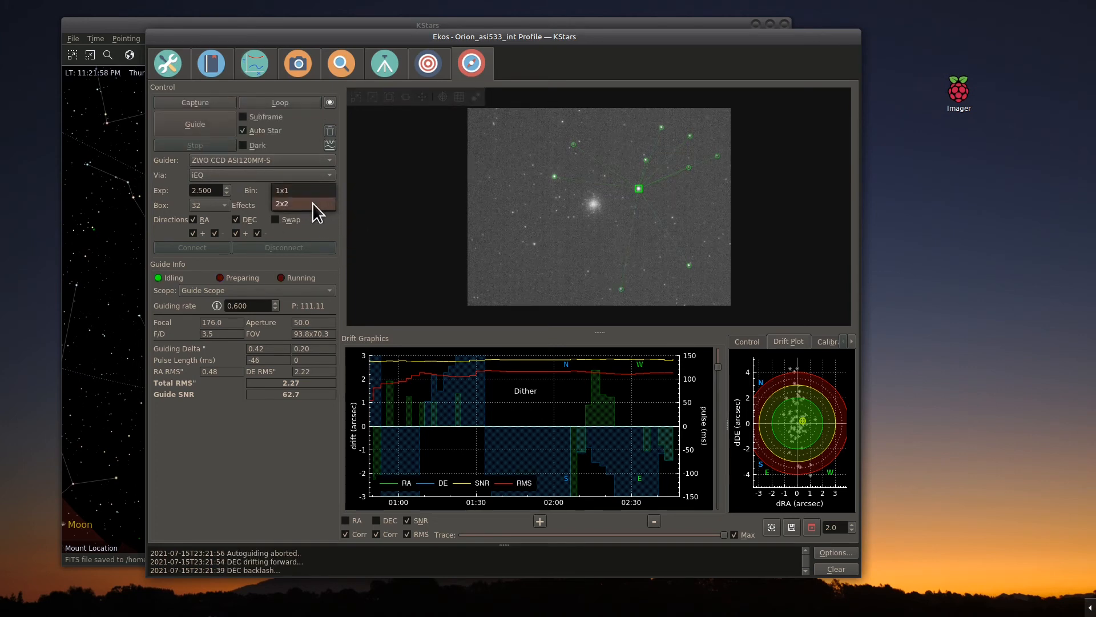
left_click(313, 203)
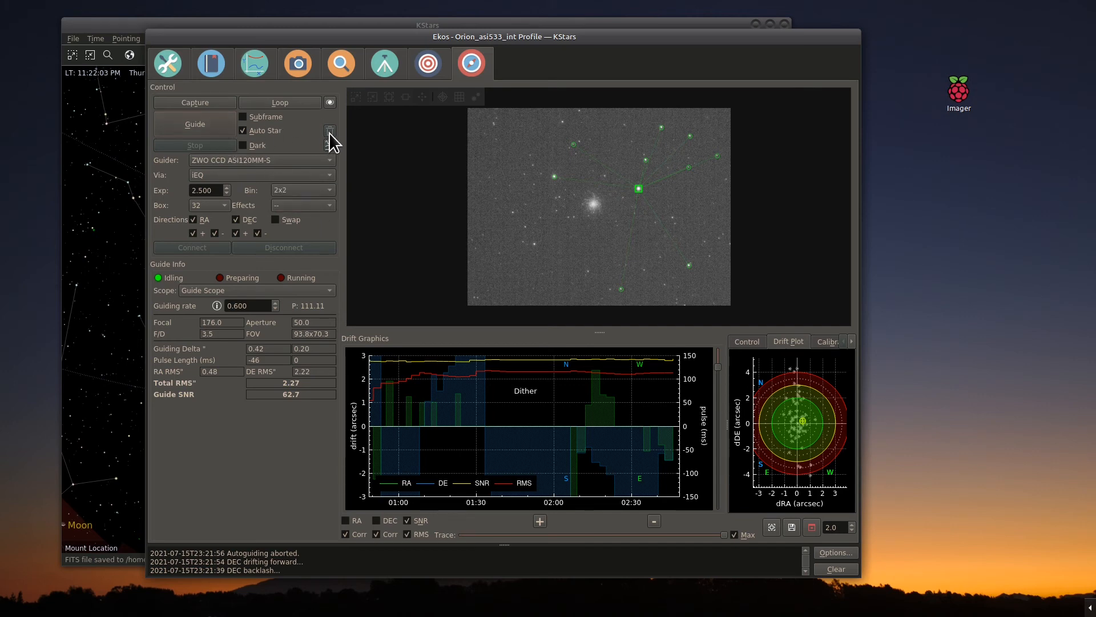
left_click(187, 125)
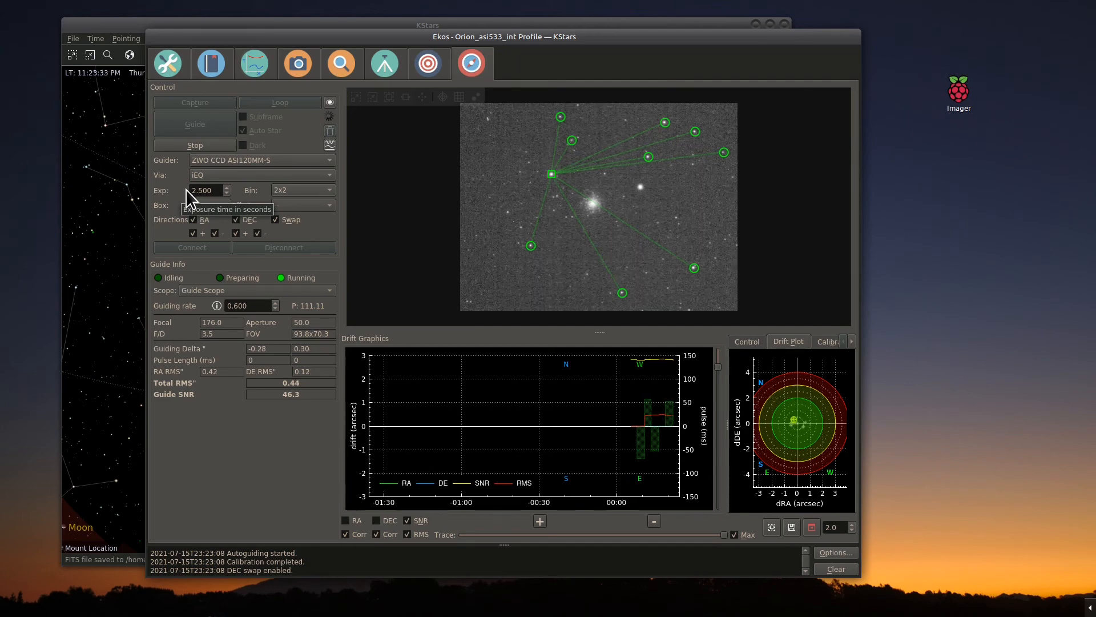
- Restart the queued M 13 imaging sequence and follow the captures and guiding in the summary
left_click(299, 61)
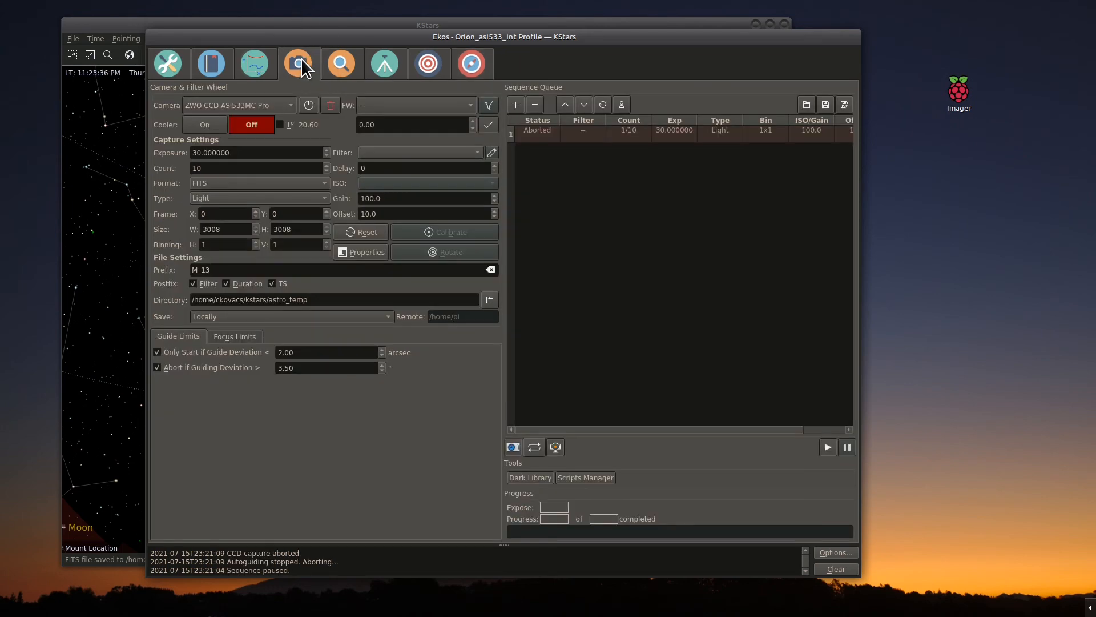
left_click(827, 447)
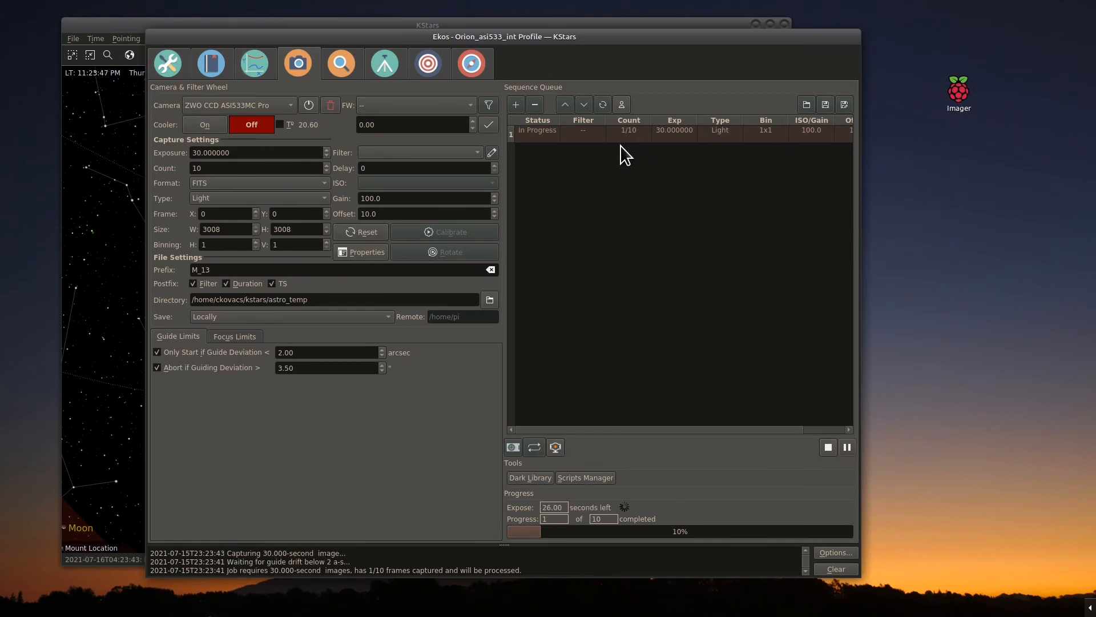
left_click(169, 63)
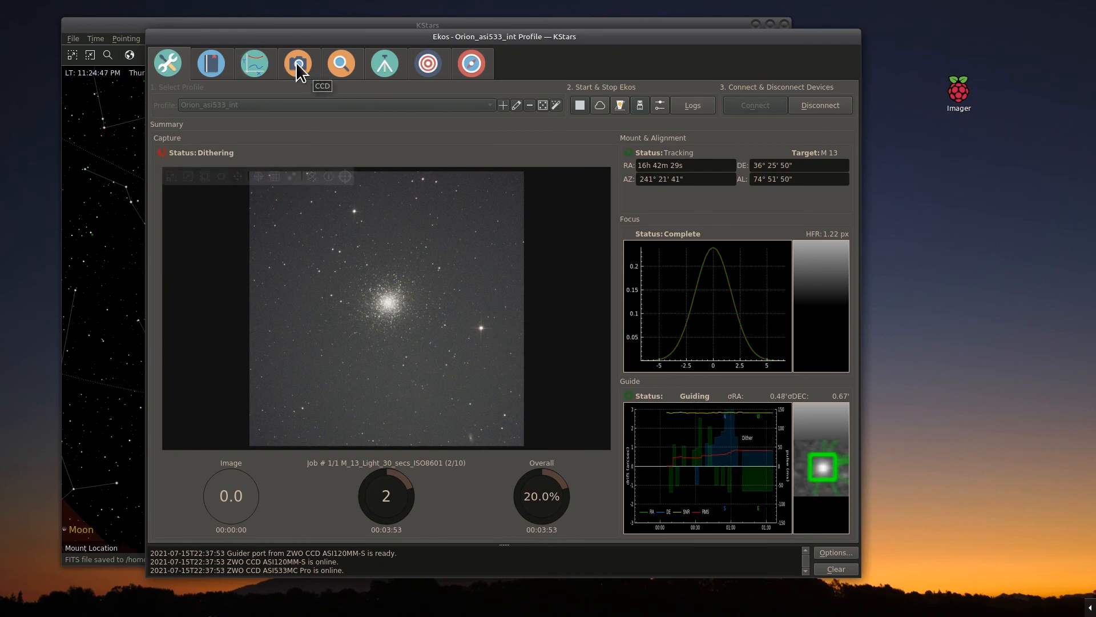
- Inspect individual successful and aborted captures on the session analysis timeline, including their guide RMS and drift scatter
left_click(254, 63)
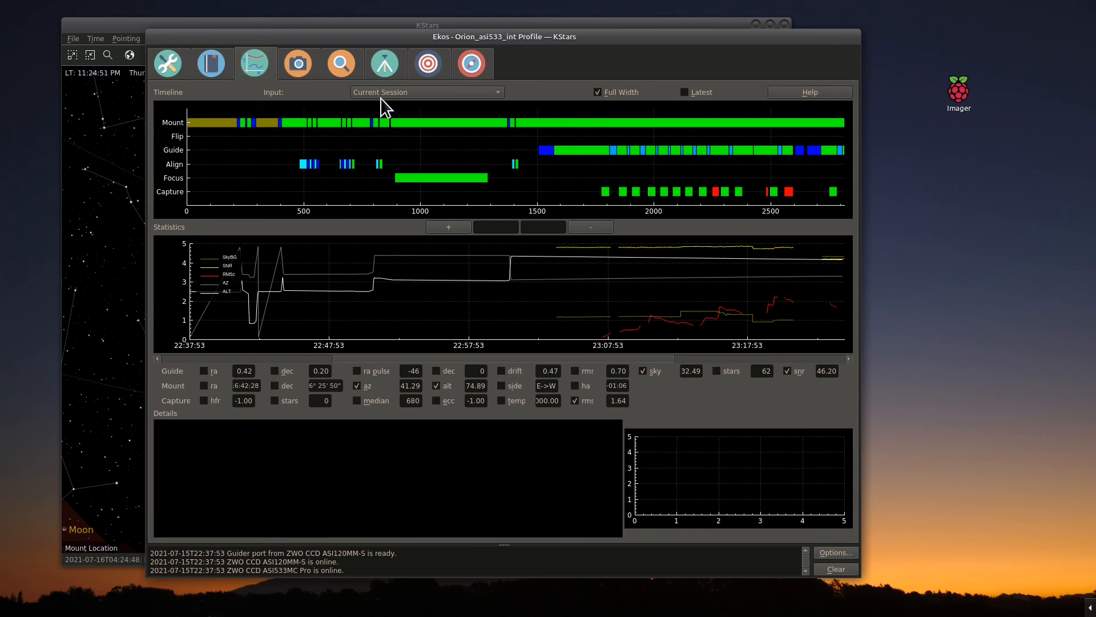
left_click(774, 193)
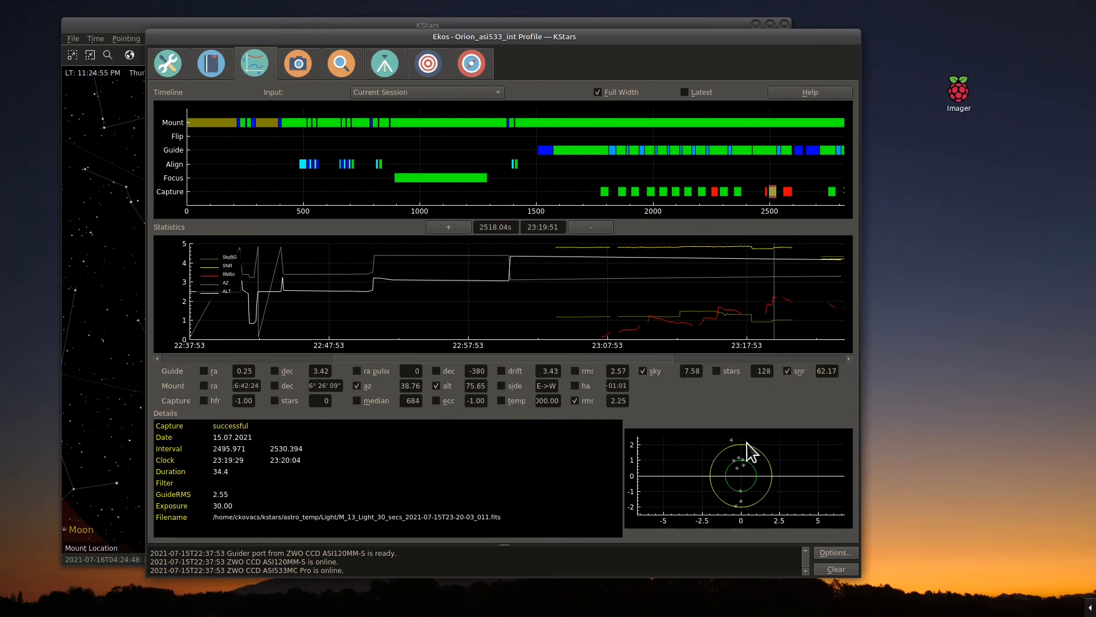
left_click(832, 193)
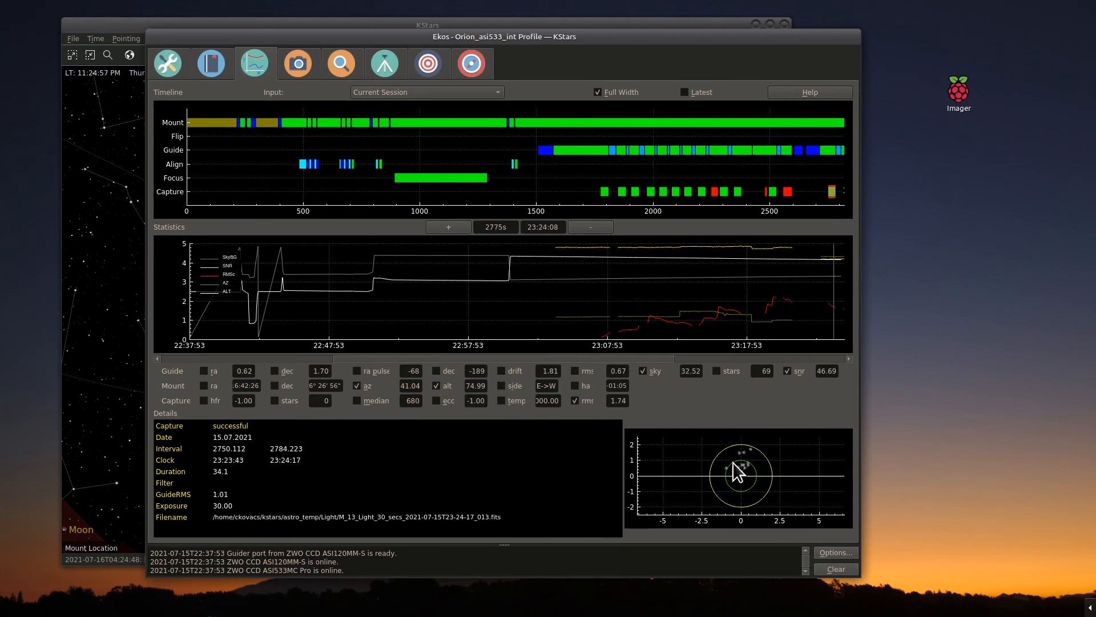
left_click(737, 192)
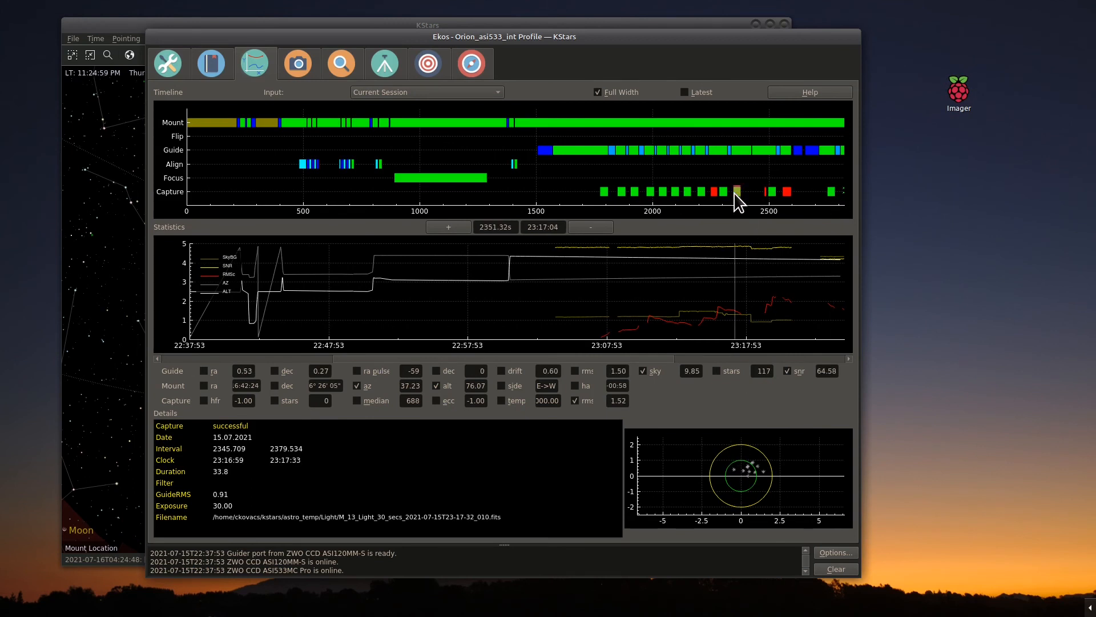
left_click(787, 192)
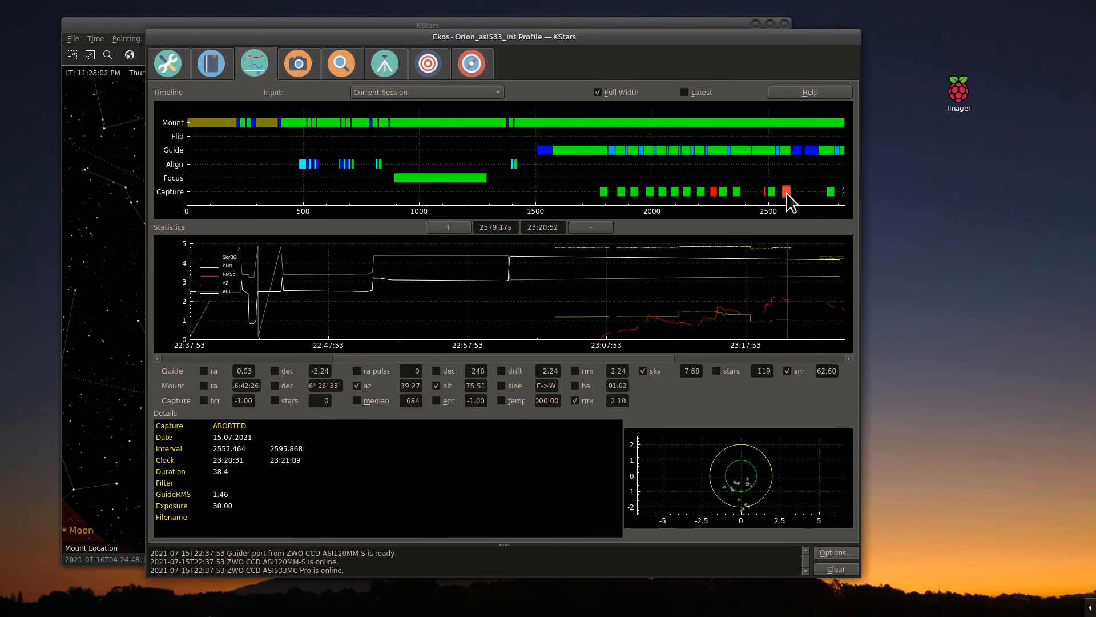
left_click(713, 194)
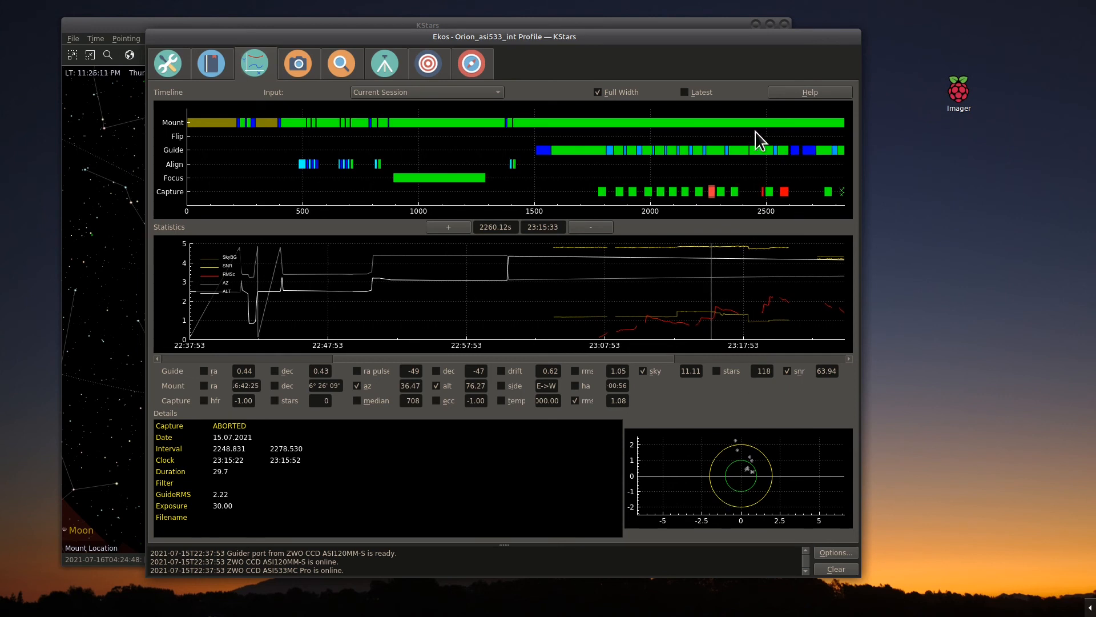
- Open the mount module
left_click(384, 65)
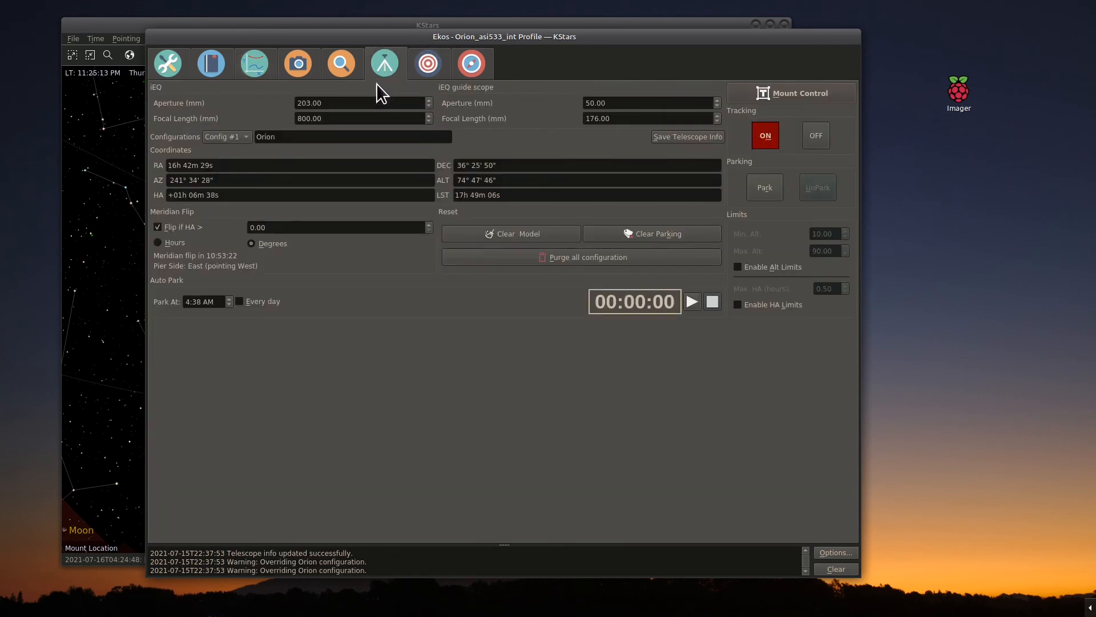